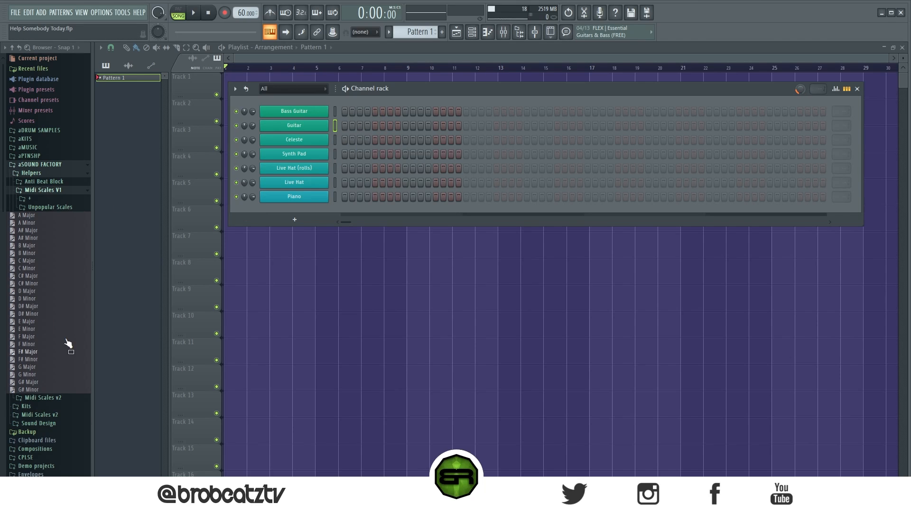
Load the D Minor scale from Midi Scales V1 into the channel rack above the Bass Guitar channel.
{"action": "left_click_drag", "start_coordinate": [29, 303], "coordinate": [321, 119]}
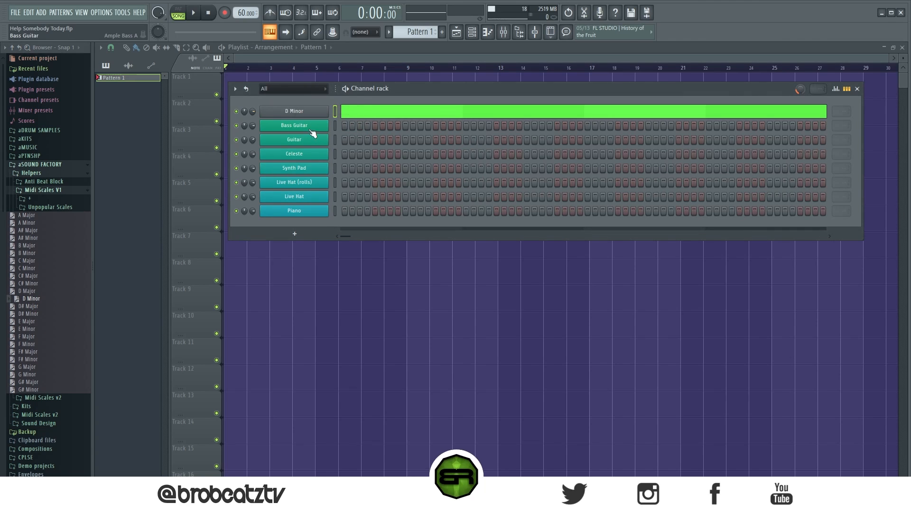
Inspect the instrument plugins loaded on the Bass Guitar, Guitar, Celeste, Synth Pad and Piano channels.
{"action": "left_click", "coordinate": [310, 127]}
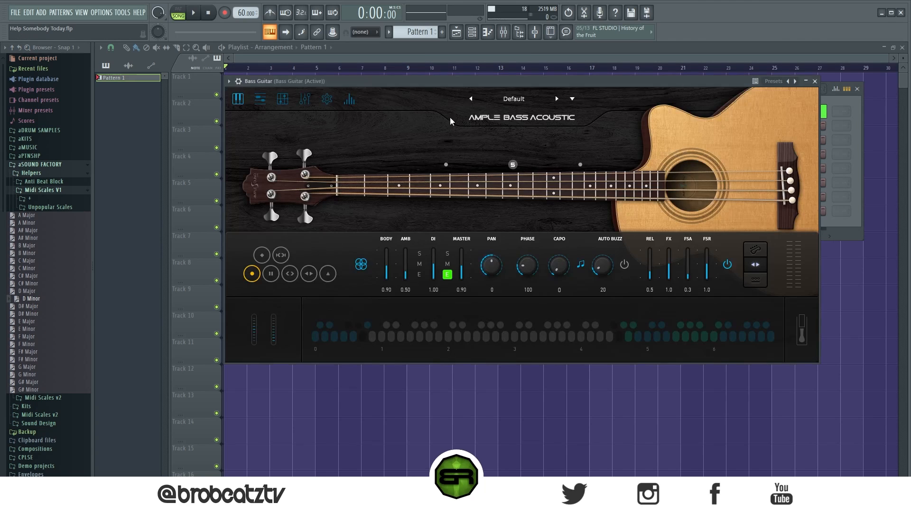
{"action": "left_click", "coordinate": [814, 82]}
{"action": "left_click", "coordinate": [265, 141]}
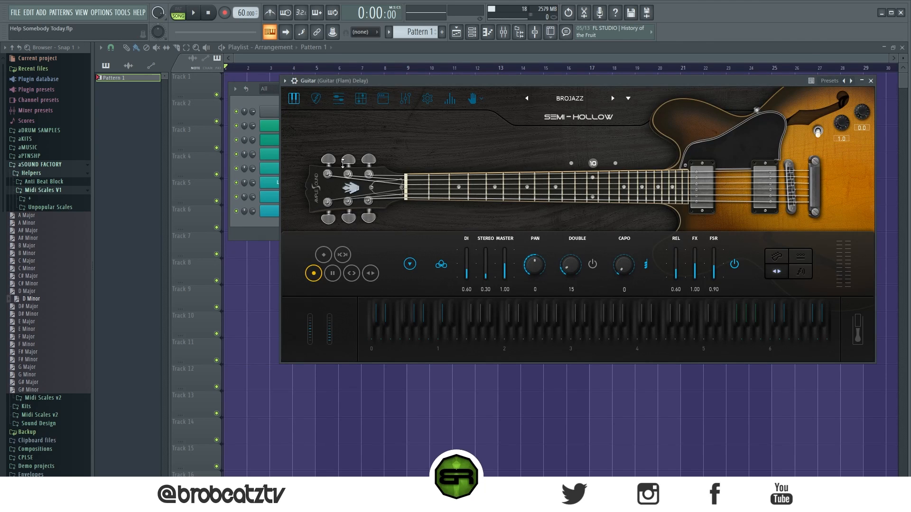
{"action": "left_click", "coordinate": [871, 81]}
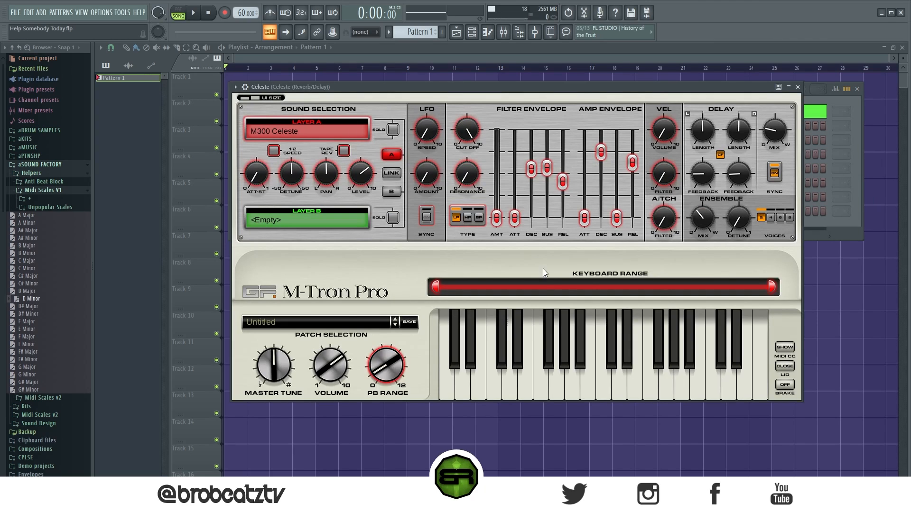
{"action": "left_click", "coordinate": [798, 88]}
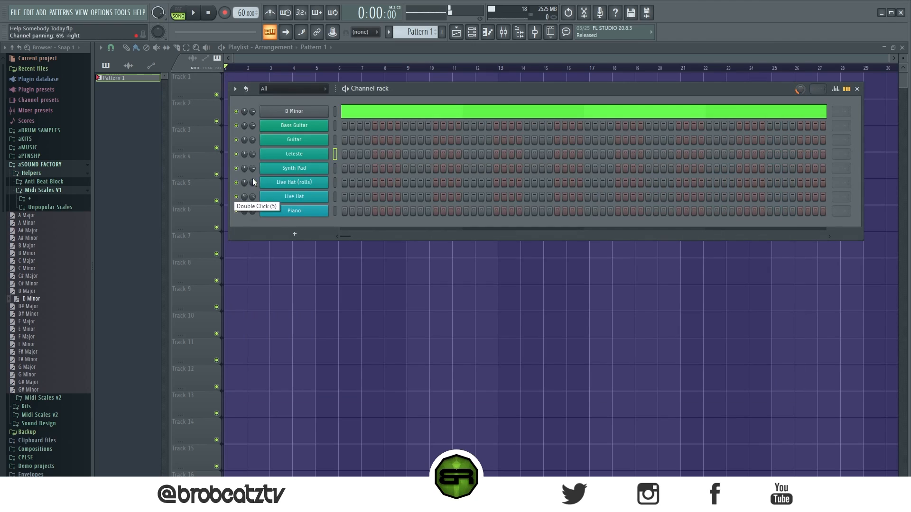
{"action": "left_click", "coordinate": [280, 174]}
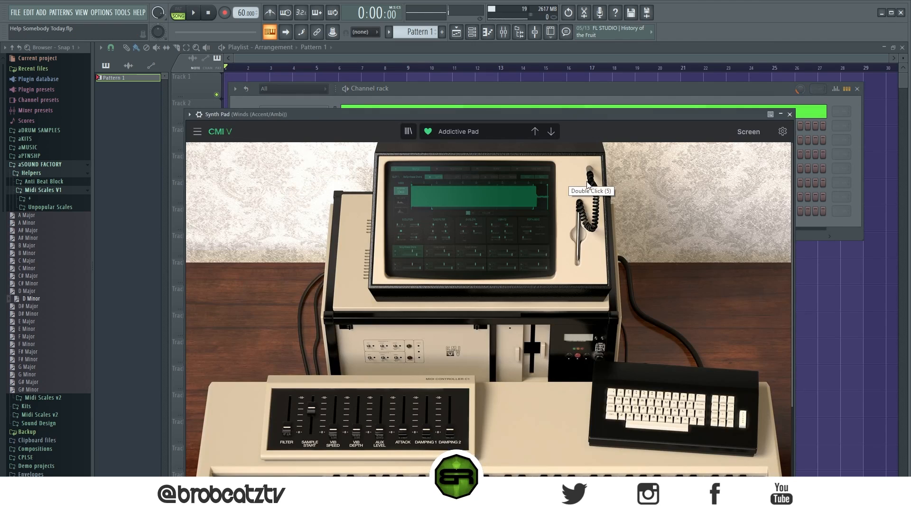
{"action": "left_click", "coordinate": [790, 114]}
{"action": "double_click", "coordinate": [296, 214]}
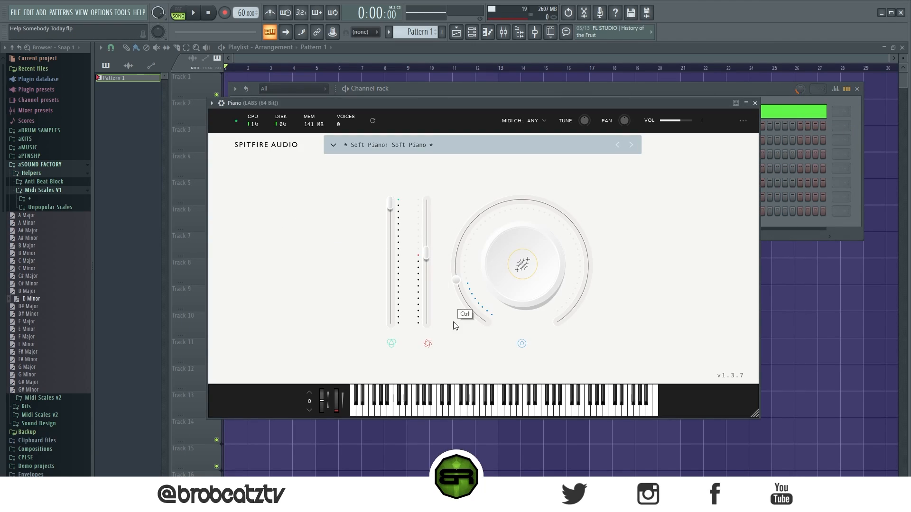
{"action": "left_click", "coordinate": [755, 103]}
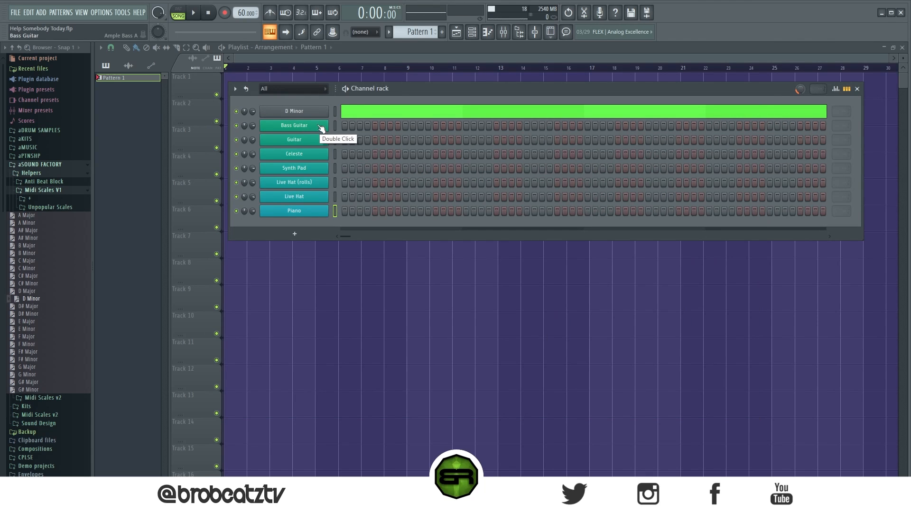
Select the Bass Guitar, Guitar, Celeste, Synth Pad and Piano channels together in the channel rack.
{"action": "left_click_drag", "start_coordinate": [335, 125], "coordinate": [334, 155]}
{"action": "left_click", "coordinate": [317, 127], "text": "ctrl"}
{"action": "left_click", "coordinate": [317, 141], "text": "ctrl"}
{"action": "left_click", "coordinate": [317, 155], "text": "ctrl"}
{"action": "left_click", "coordinate": [317, 171], "text": "ctrl"}
{"action": "left_click", "coordinate": [304, 210], "text": "ctrl"}
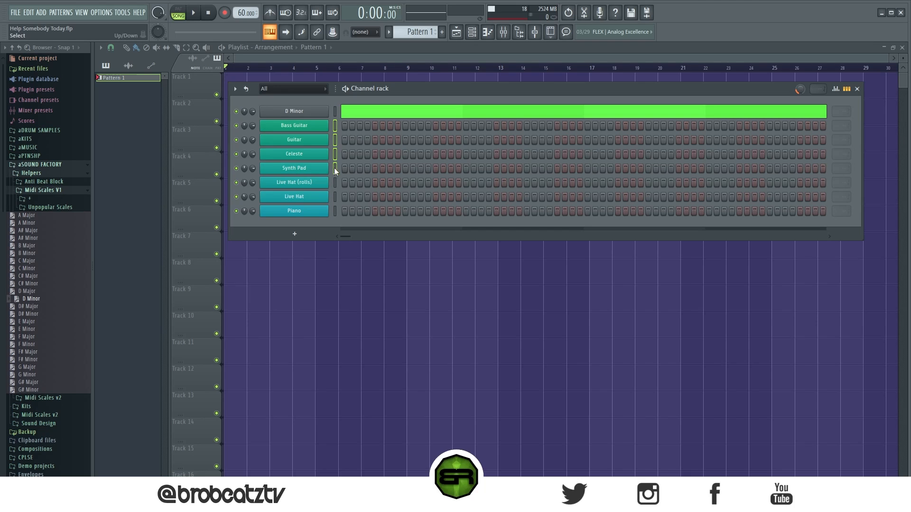
{"action": "key", "text": "ctrl+a"}
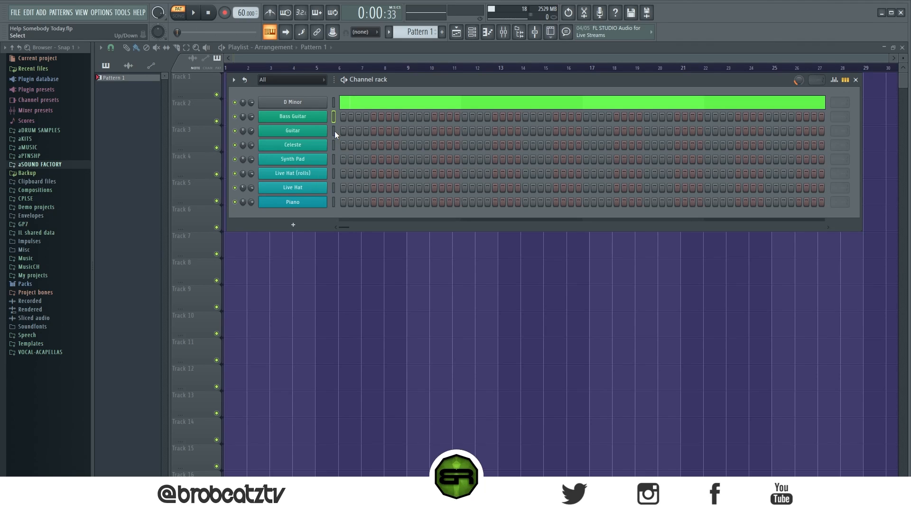
Open the Bass Guitar channel in the piano roll and set the playhead to the start of the pattern.
{"action": "right_click", "coordinate": [311, 117]}
{"action": "left_click", "coordinate": [349, 117]}
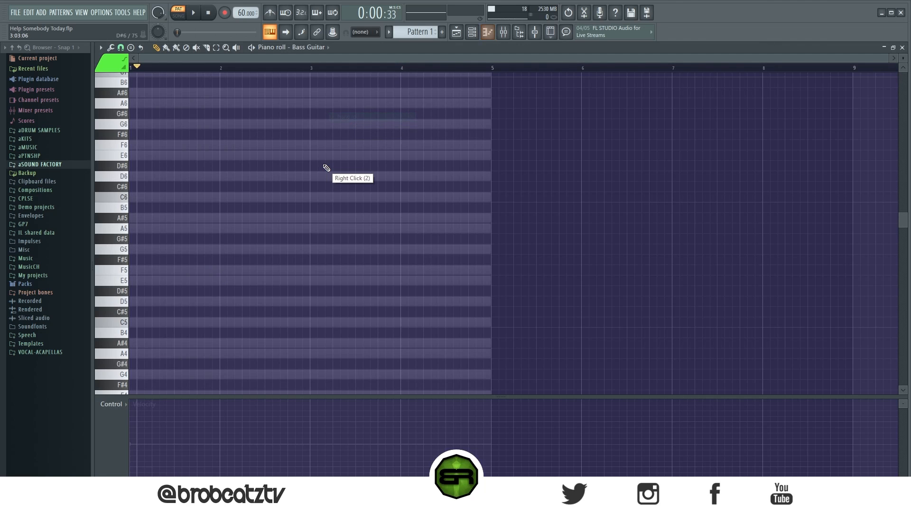
{"action": "left_click_drag", "start_coordinate": [891, 62], "coordinate": [515, 89]}
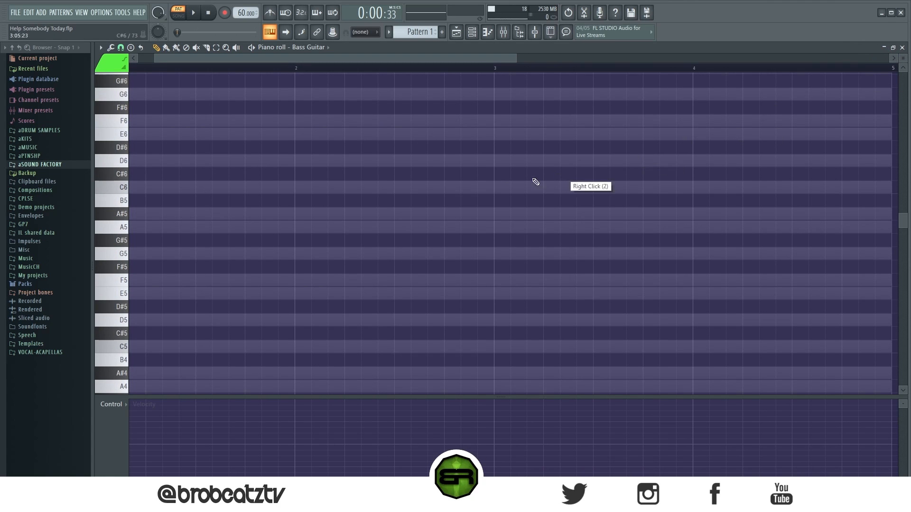
{"action": "scroll", "coordinate": [183, 71], "scroll_direction": "left", "scroll_amount": 1}
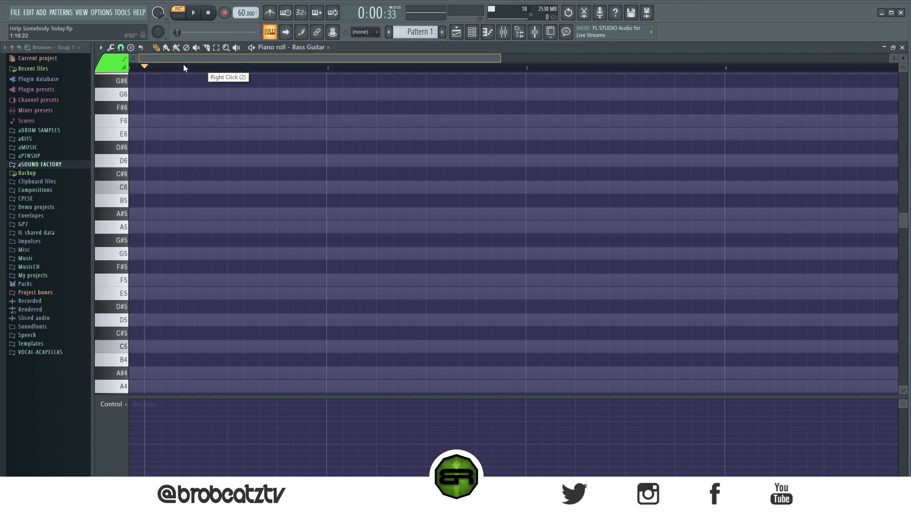
{"action": "left_click", "coordinate": [130, 68]}
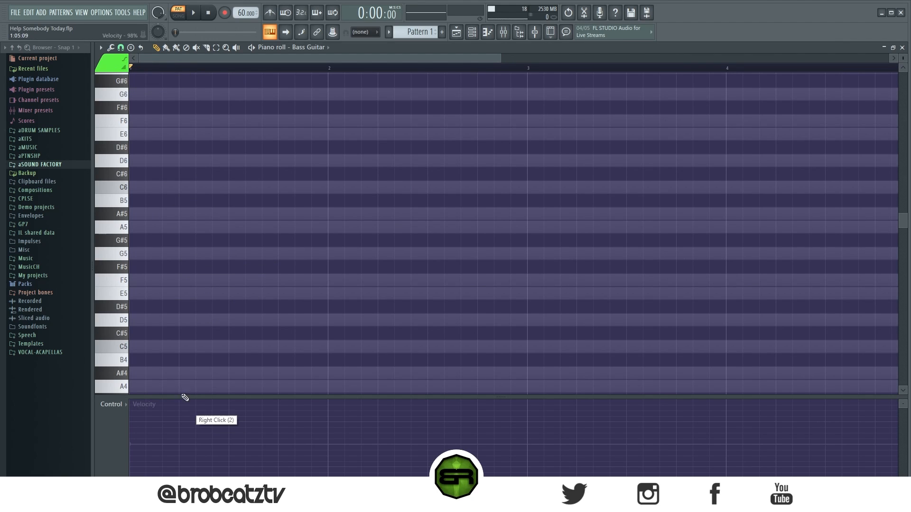
Build a half-bar D minor chord at the start of bar 1 with the notes D5, F5 and A5.
{"action": "left_click", "coordinate": [146, 324]}
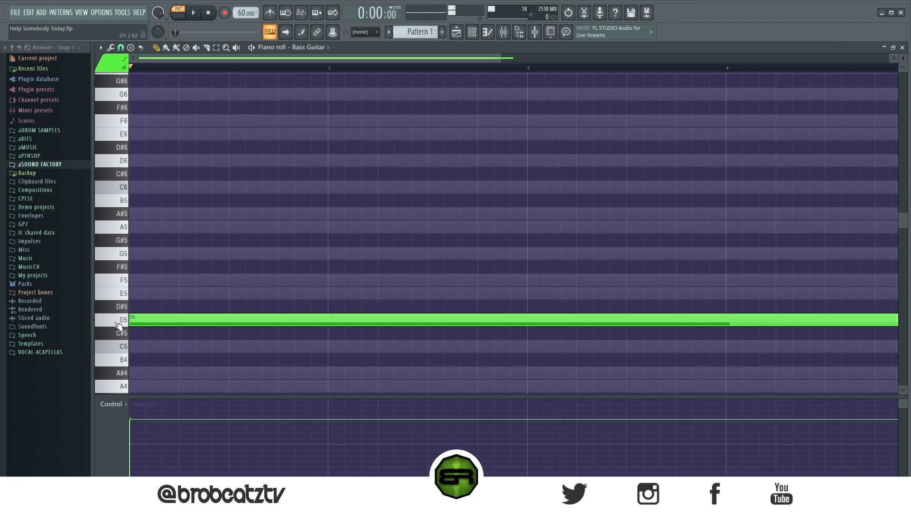
{"action": "left_click", "coordinate": [166, 323], "text": "ctrl"}
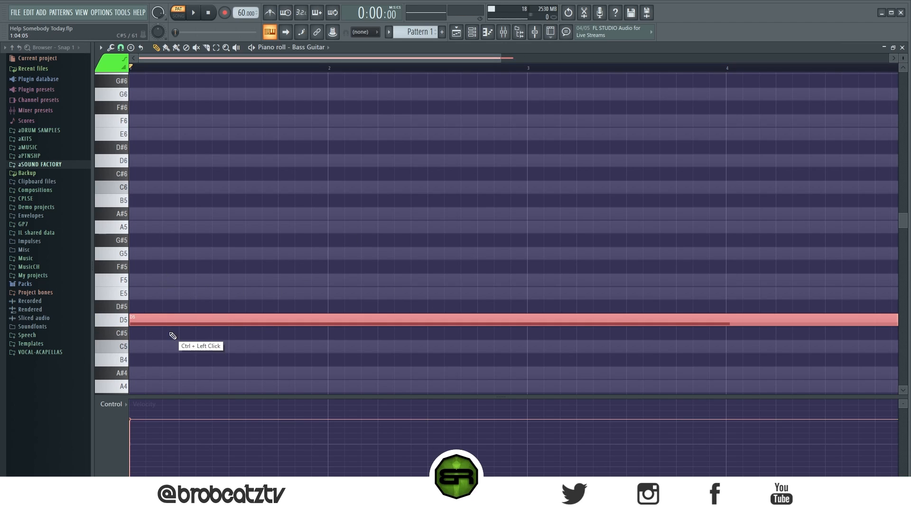
{"action": "right_click", "coordinate": [144, 310]}
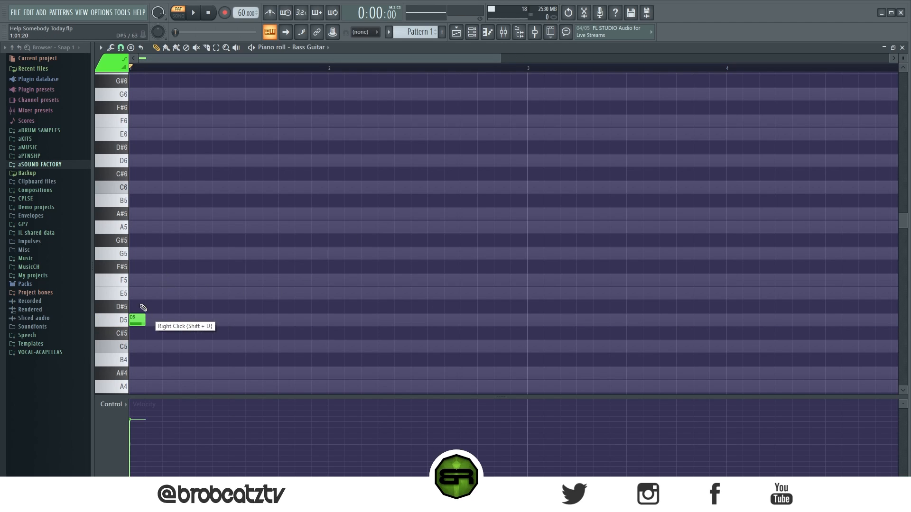
{"action": "left_click_drag", "start_coordinate": [147, 322], "coordinate": [230, 322]}
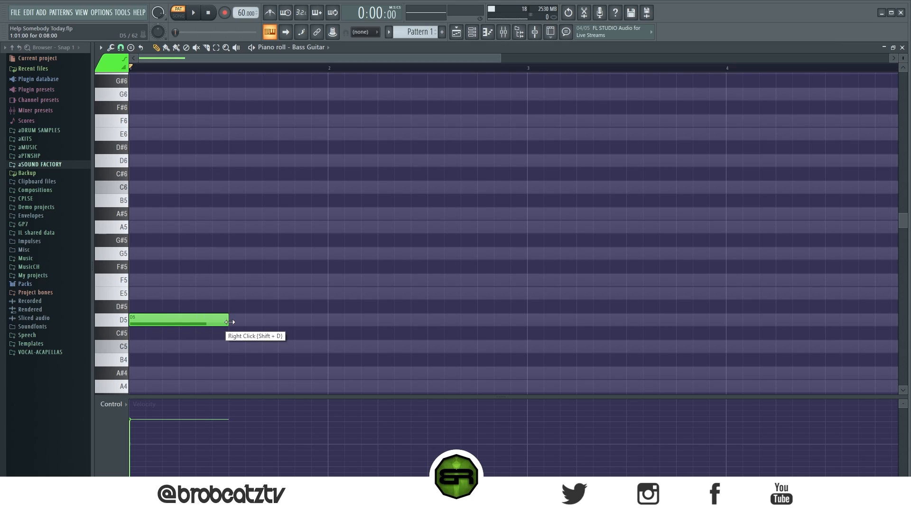
{"action": "left_click", "coordinate": [149, 281]}
{"action": "left_click", "coordinate": [143, 230]}
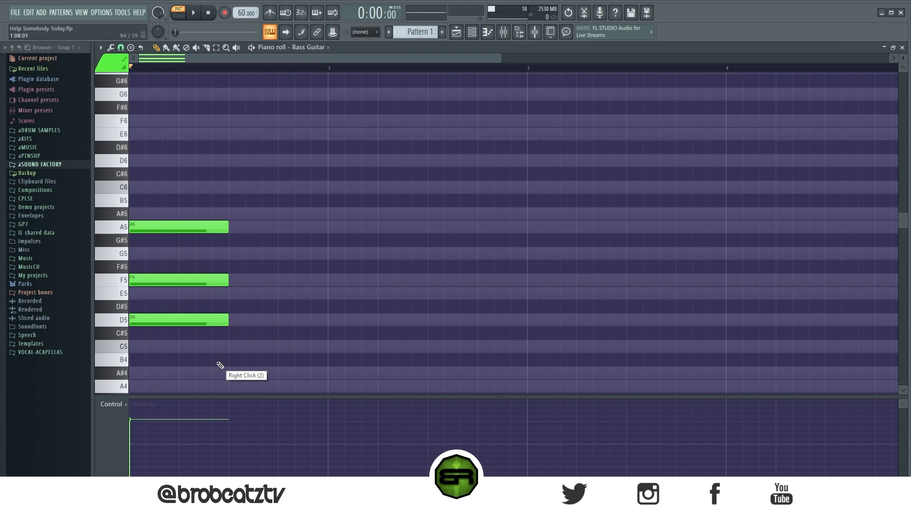
{"action": "scroll", "coordinate": [227, 347], "scroll_direction": "down", "scroll_amount": 1}
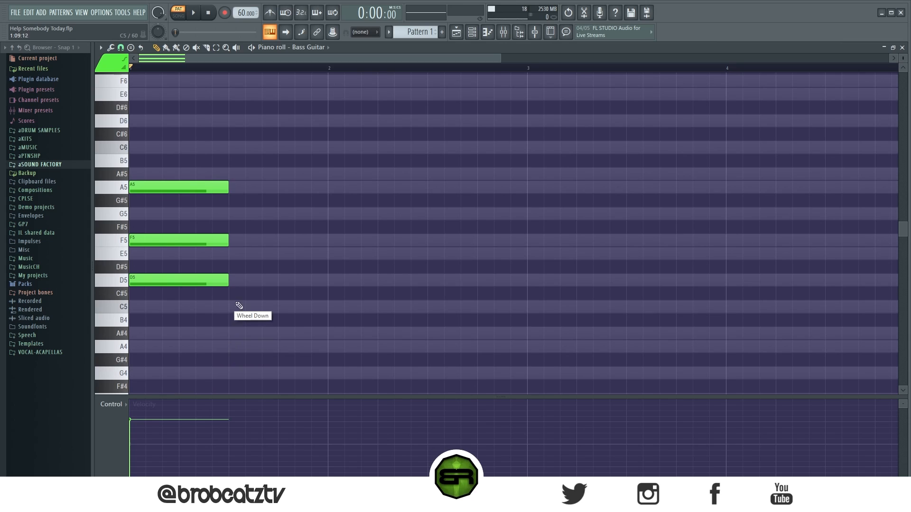
{"action": "left_click", "coordinate": [329, 280]}
{"action": "left_click", "coordinate": [330, 333]}
{"action": "left_click", "coordinate": [330, 373]}
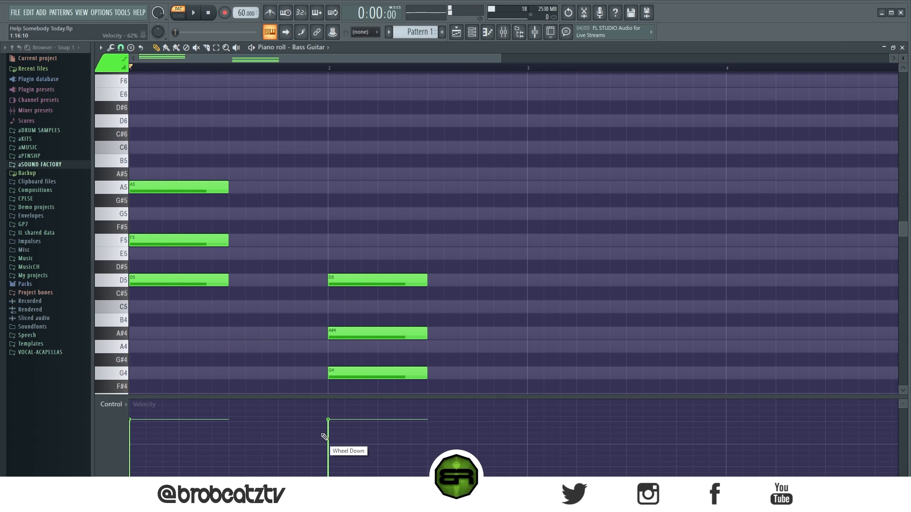
{"action": "left_click_drag", "start_coordinate": [335, 234], "coordinate": [397, 377]}
{"action": "left_click", "coordinate": [386, 322]}
{"action": "right_click", "coordinate": [382, 280]}
{"action": "right_click", "coordinate": [382, 333]}
{"action": "right_click", "coordinate": [383, 373]}
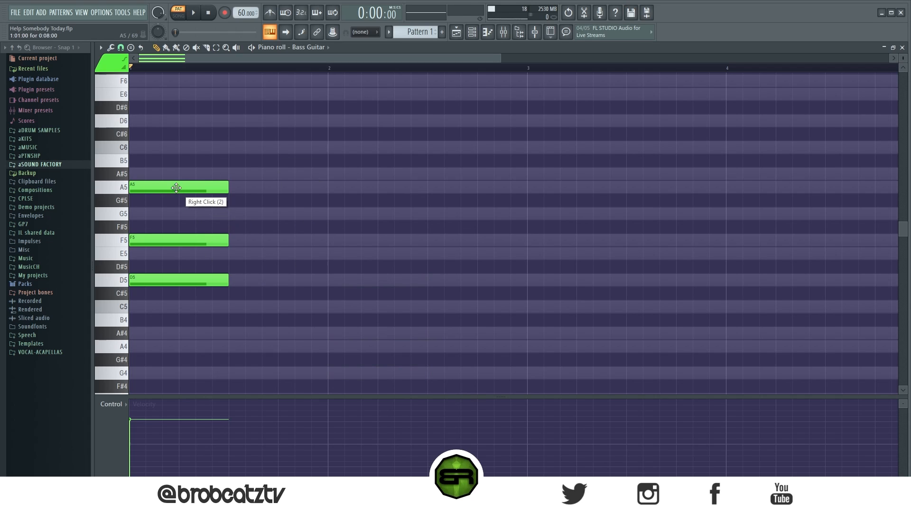
Spread the notes into a half-bar sequence of D5, A5, D5 and F5 across bars 1–2, and duplicate it into bars 3–4.
{"action": "left_click_drag", "start_coordinate": [180, 189], "coordinate": [268, 195]}
{"action": "left_click_drag", "start_coordinate": [173, 241], "coordinate": [466, 236]}
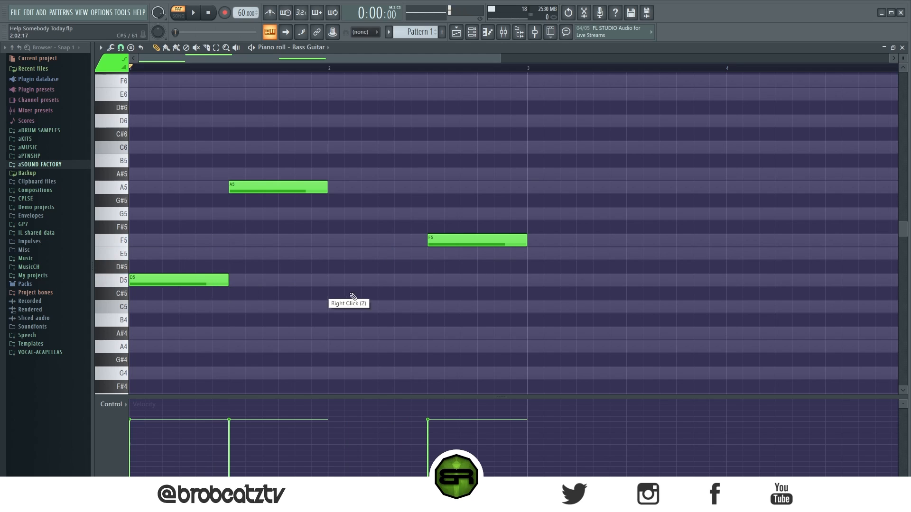
{"action": "left_click", "coordinate": [331, 281]}
{"action": "key", "text": "ctrl+a"}
{"action": "key", "text": "ctrl+b"}
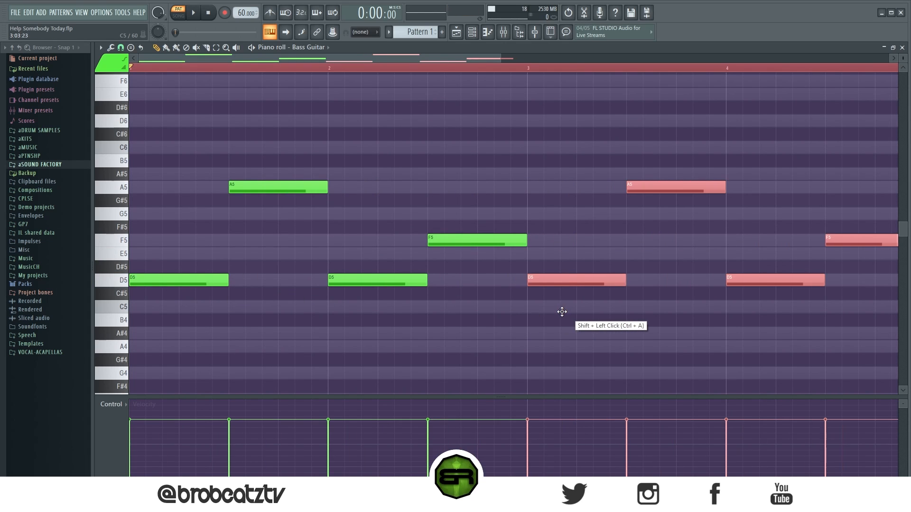
{"action": "left_click", "coordinate": [522, 335]}
Play back the Bass Guitar pattern and audition its individual notes.
{"action": "key", "text": "space"}
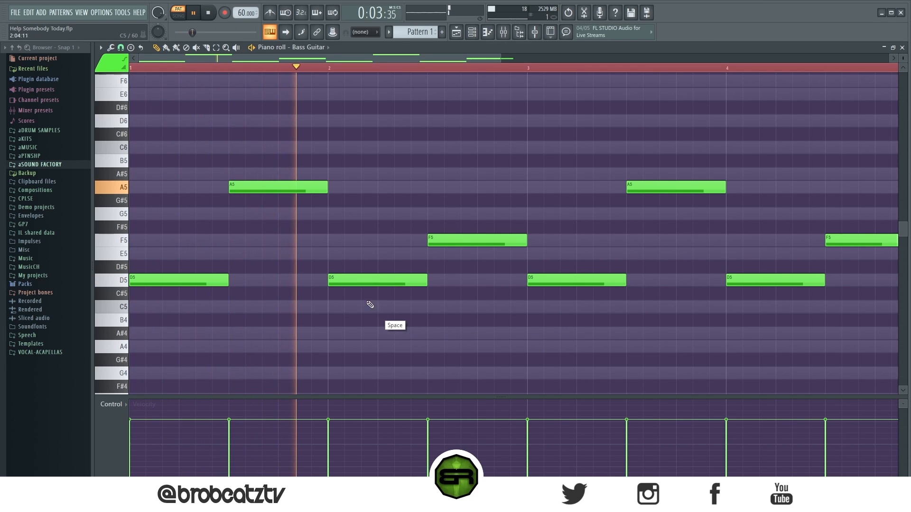
{"action": "right_click", "coordinate": [186, 274], "text": "alt"}
{"action": "right_click", "coordinate": [256, 191], "text": "alt"}
{"action": "right_click", "coordinate": [342, 275], "text": "alt"}
{"action": "right_click", "coordinate": [488, 241], "text": "alt"}
{"action": "right_click", "coordinate": [576, 281], "text": "alt"}
{"action": "right_click", "coordinate": [741, 278], "text": "alt"}
{"action": "right_click", "coordinate": [846, 242], "text": "alt"}
{"action": "key", "text": "space"}
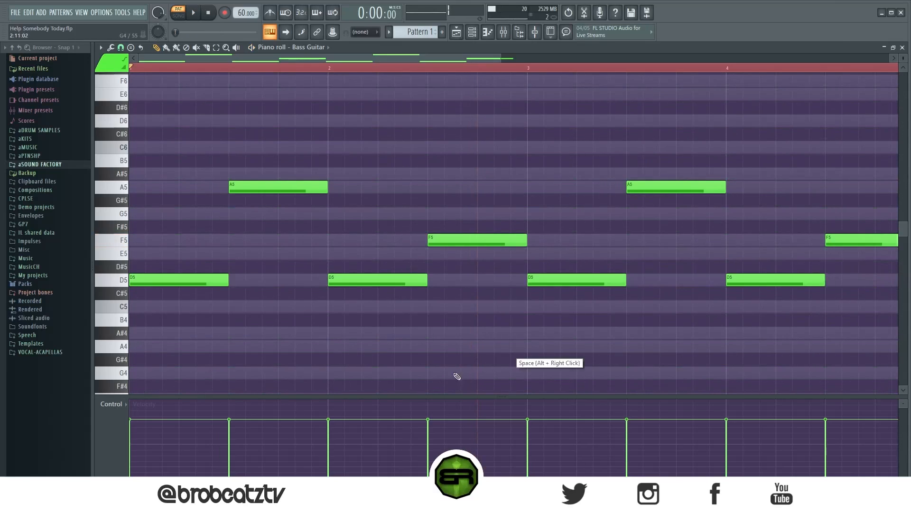
{"action": "right_click", "coordinate": [369, 207]}
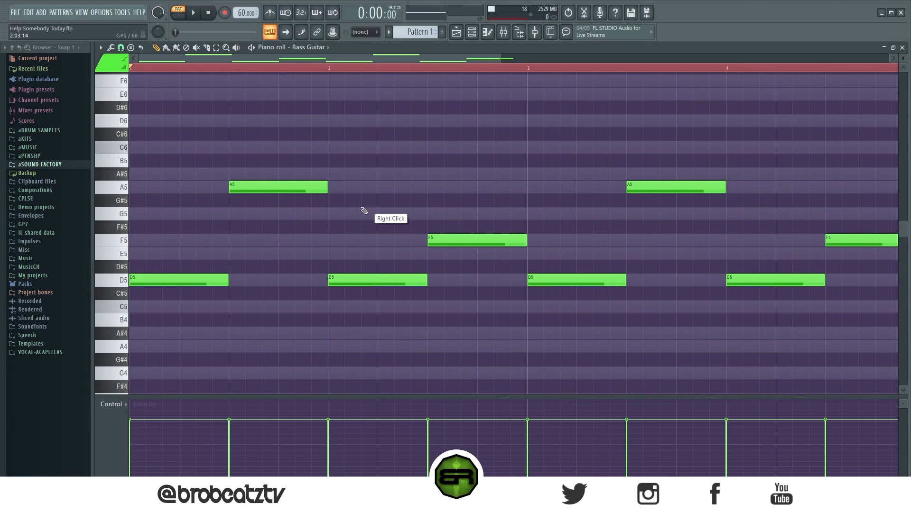
Open the Guitar channel in the piano roll and set the snap to 1/6 beat.
{"action": "left_click", "coordinate": [472, 31]}
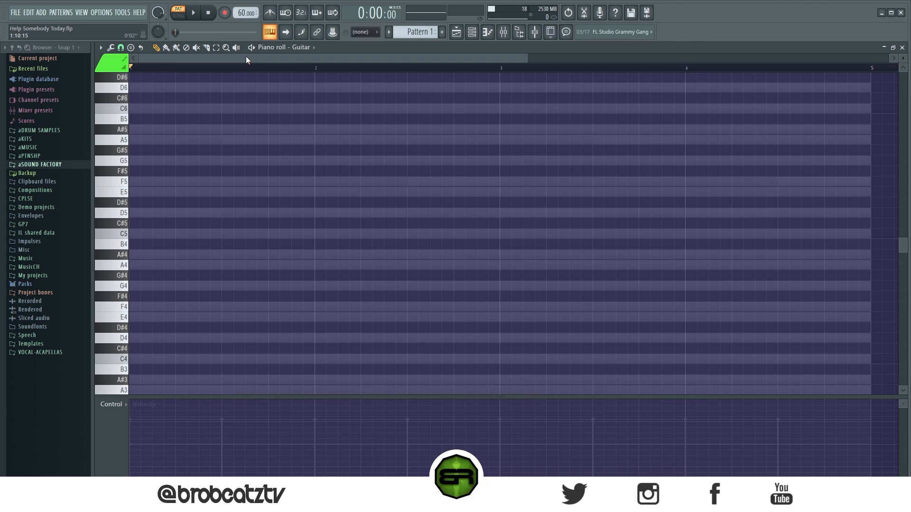
{"action": "left_click", "coordinate": [125, 49]}
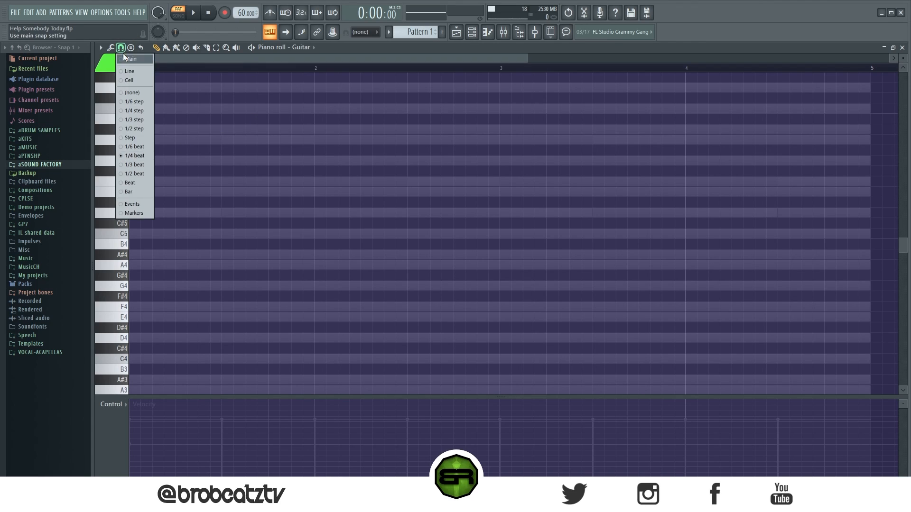
{"action": "left_click", "coordinate": [132, 147]}
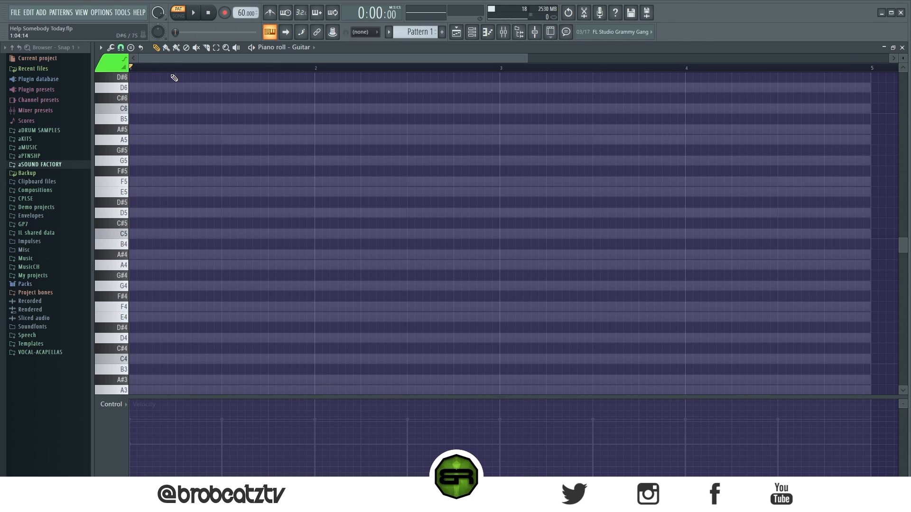
Place a D minor chord of D5, F5 and A5 at step 3 of bar 1 in the Guitar piano roll.
{"action": "scroll", "coordinate": [174, 70], "scroll_direction": "up", "scroll_amount": 2}
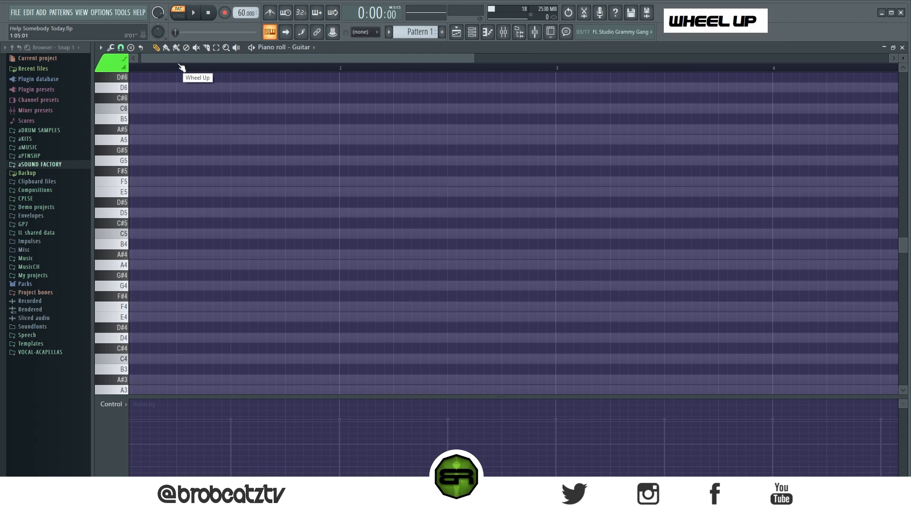
{"action": "scroll", "coordinate": [201, 66], "scroll_direction": "up", "scroll_amount": 3}
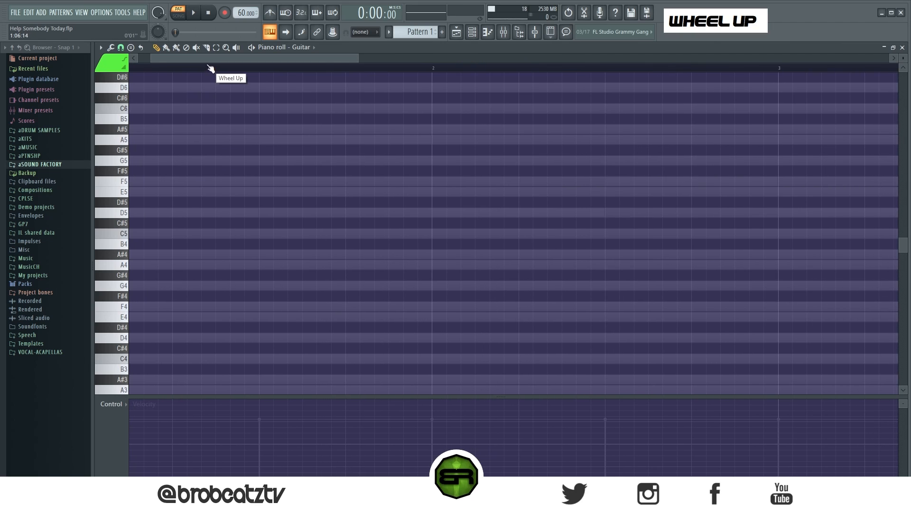
{"action": "left_click", "coordinate": [174, 213]}
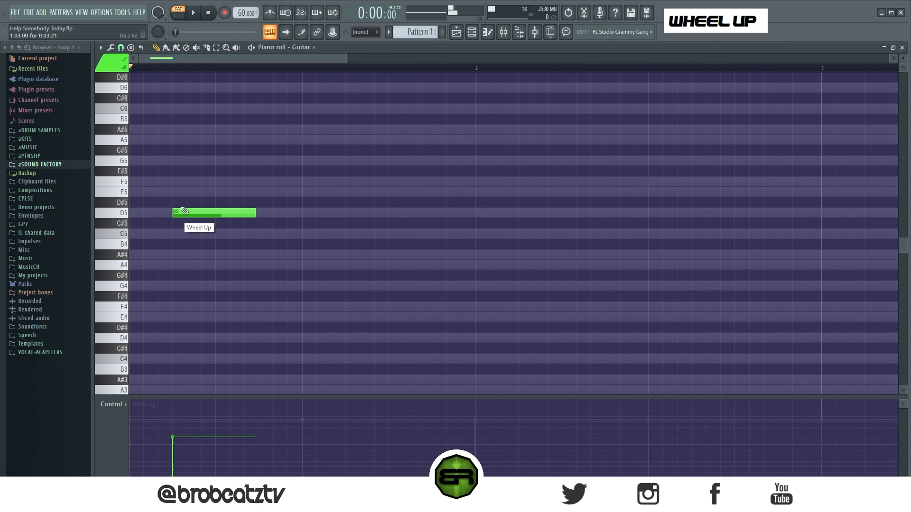
{"action": "left_click", "coordinate": [174, 182]}
{"action": "left_click", "coordinate": [175, 140]}
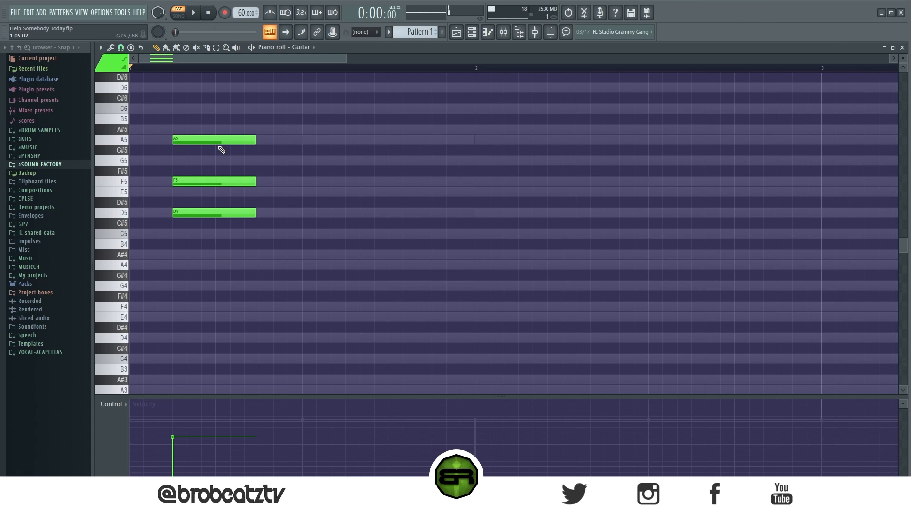
Lower the A5 note of the Guitar chord by one octave to A4.
{"action": "left_click_drag", "start_coordinate": [167, 138], "coordinate": [257, 153]}
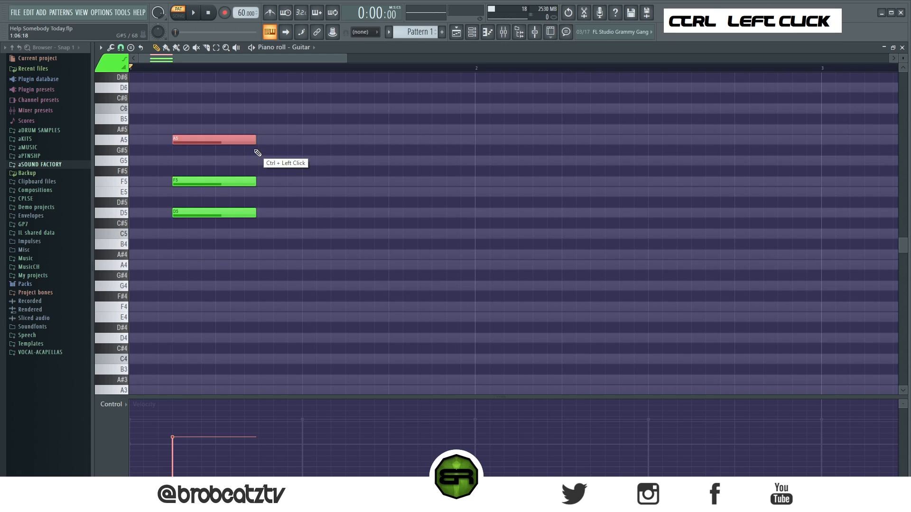
{"action": "key", "text": "ctrl+Down"}
{"action": "left_click_drag", "start_coordinate": [144, 177], "coordinate": [276, 270]}
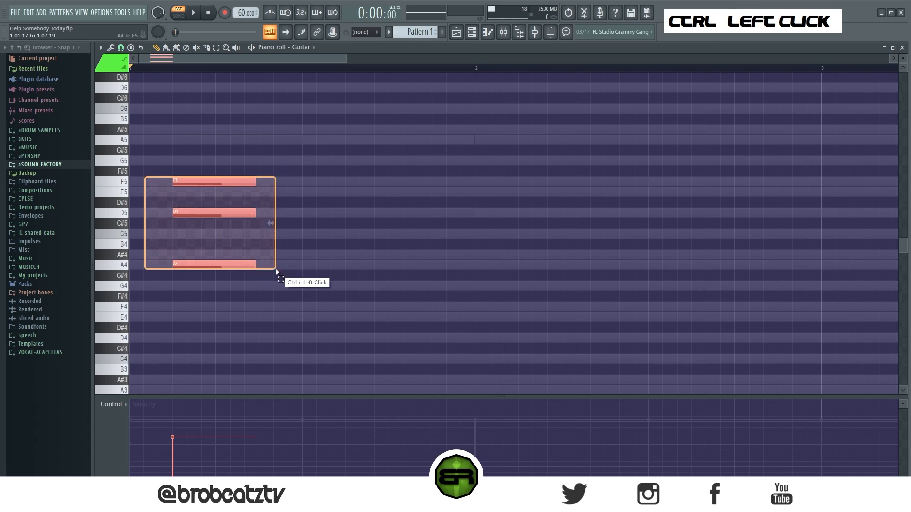
{"action": "right_click", "coordinate": [276, 270]}
{"action": "left_click_drag", "start_coordinate": [284, 192], "coordinate": [273, 214]}
{"action": "left_click", "coordinate": [273, 214]}
{"action": "left_click", "coordinate": [274, 234]}
{"action": "left_click", "coordinate": [274, 246]}
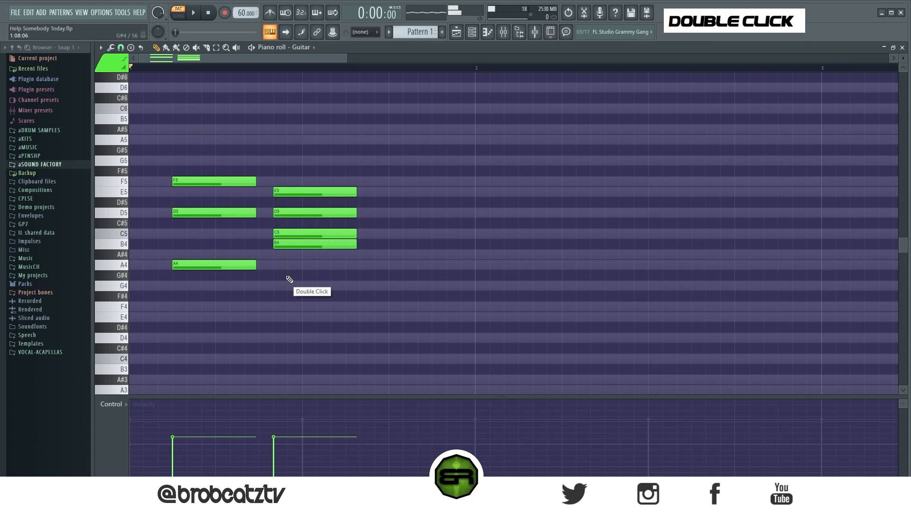
{"action": "right_click", "coordinate": [284, 247]}
{"action": "left_click", "coordinate": [278, 254]}
{"action": "right_click", "coordinate": [324, 255]}
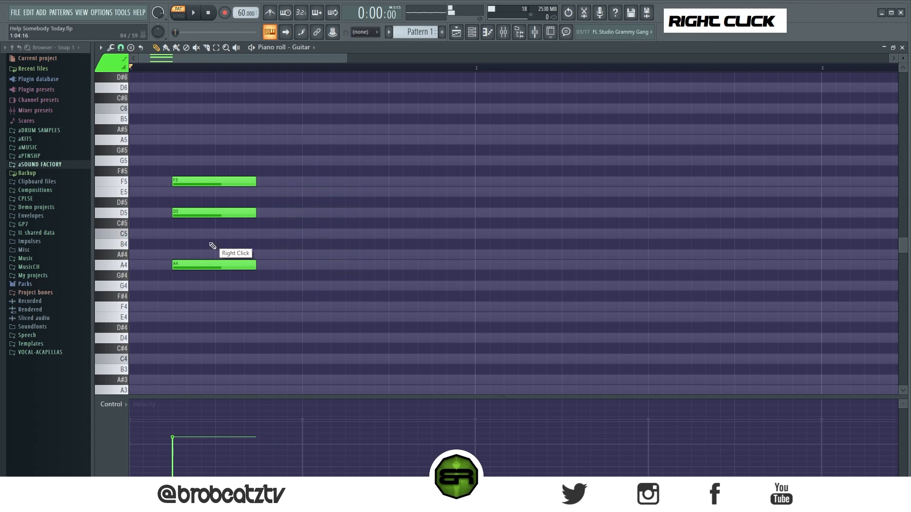
Spread the chord into a descending bar 1 phrase of F5, short D5 on beat 2, short C5 and long A4 on beat 3.
{"action": "left_click_drag", "start_coordinate": [204, 267], "coordinate": [451, 276]}
{"action": "left_click_drag", "start_coordinate": [206, 214], "coordinate": [259, 236]}
{"action": "left_click", "coordinate": [246, 234]}
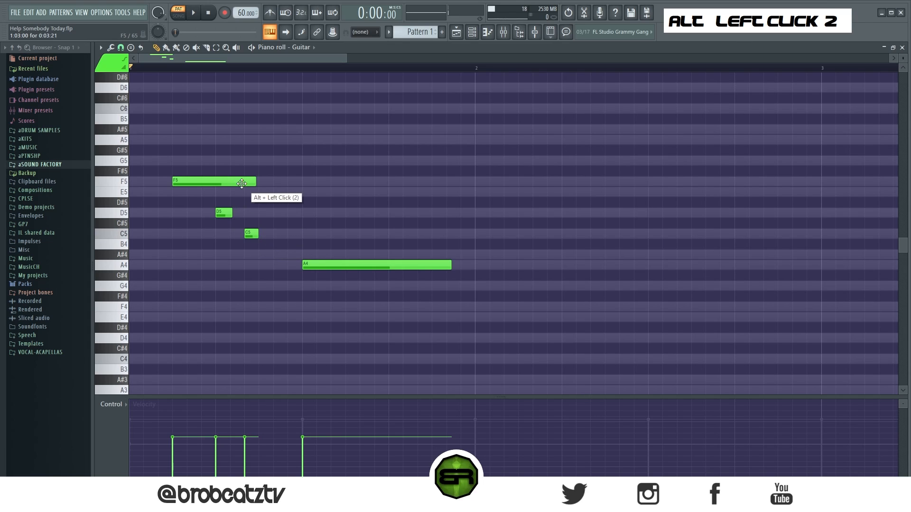
{"action": "left_click_drag", "start_coordinate": [256, 183], "coordinate": [226, 182]}
{"action": "key", "text": "space"}
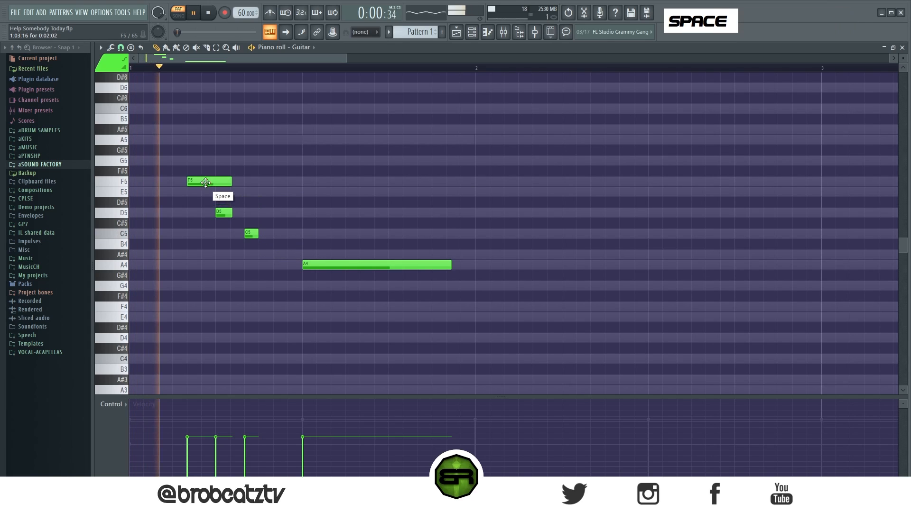
{"action": "key", "text": "space"}
{"action": "key", "text": "space"}
Lower the phrase's first note to E5, trim it and the D5 note slightly, and check the phrase by playback.
{"action": "left_click_drag", "start_coordinate": [220, 181], "coordinate": [225, 192]}
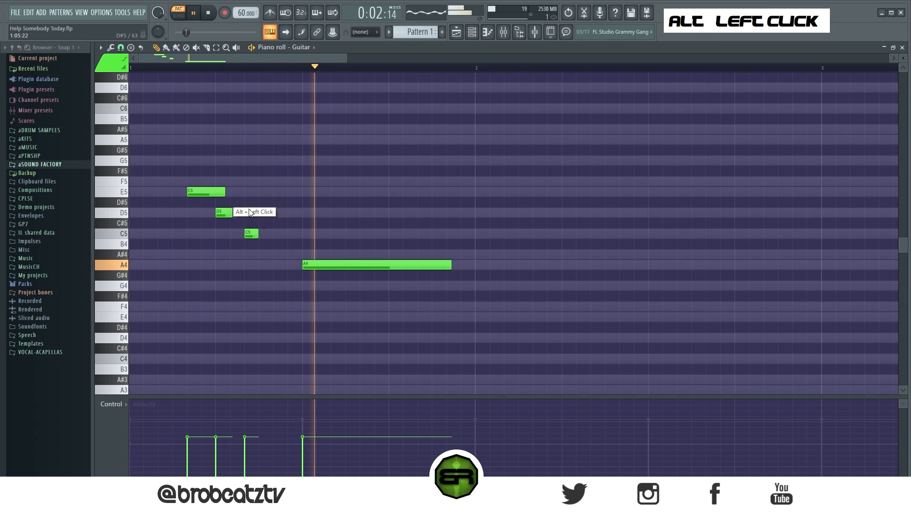
{"action": "key", "text": "space"}
{"action": "key", "text": "space"}
{"action": "left_click_drag", "start_coordinate": [232, 213], "coordinate": [227, 213]}
{"action": "key", "text": "space"}
{"action": "key", "text": "space"}
{"action": "key", "text": "space"}
{"action": "key", "text": "space"}
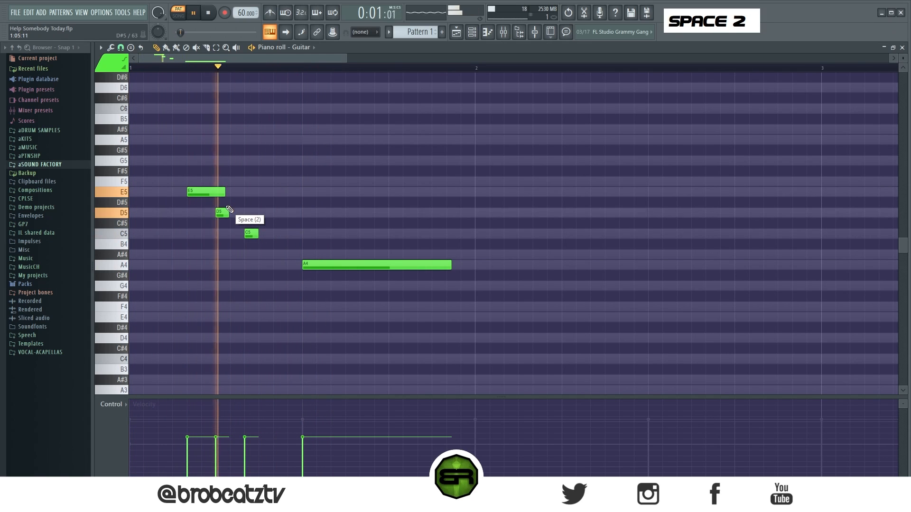
{"action": "key", "text": "ctrl+space"}
Transpose all notes of the Guitar phrase up one octave.
{"action": "key", "text": "ctrl+a"}
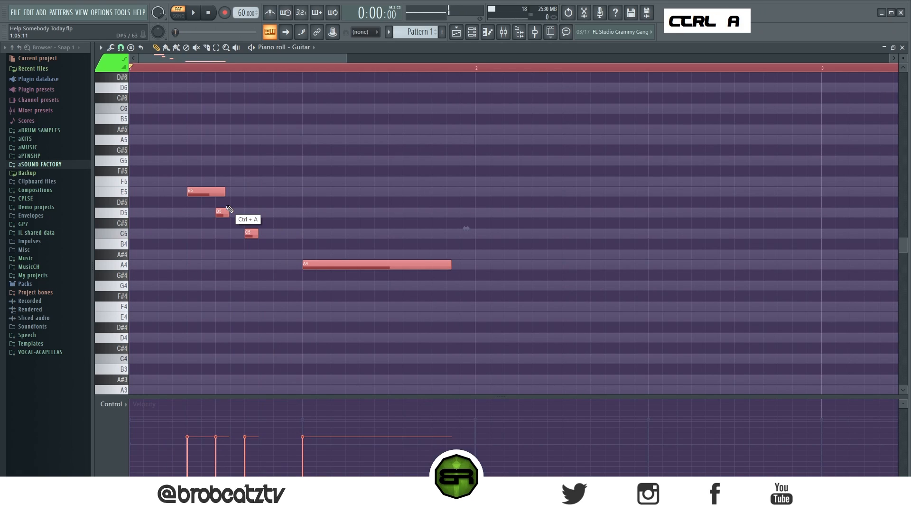
{"action": "key", "text": "ctrl+Up"}
{"action": "scroll", "coordinate": [280, 240], "scroll_direction": "up", "scroll_amount": 5}
{"action": "right_click", "coordinate": [323, 195]}
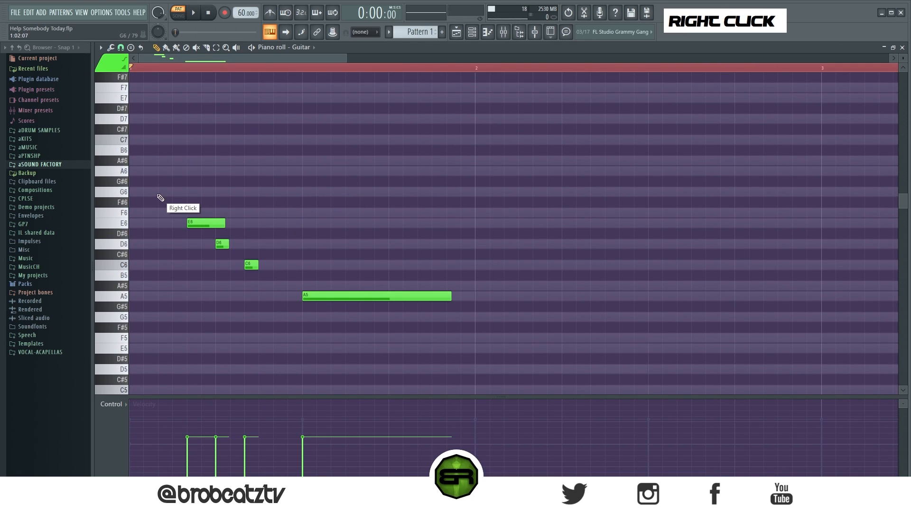
Copy the short D6 note to beat 4 of bar 2, lower the copy one octave to D5, and lengthen it to nearly one beat.
{"action": "key", "text": "ctrl"}
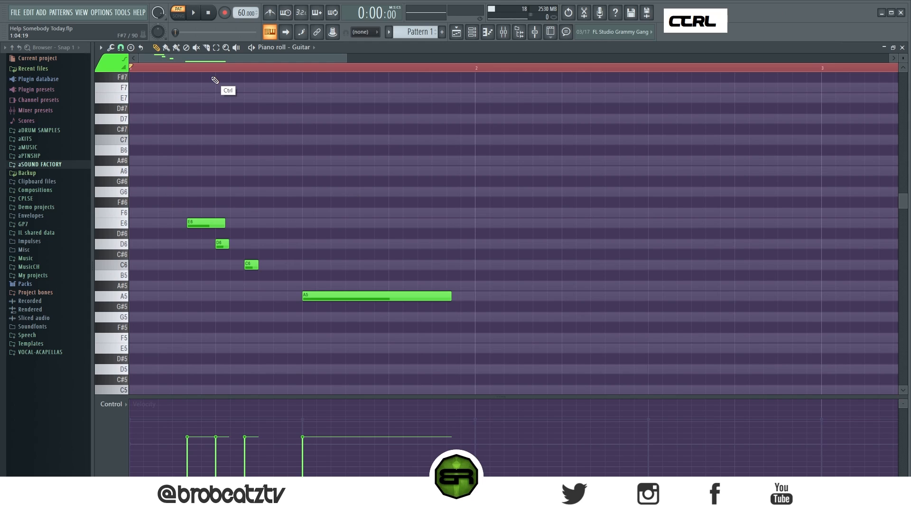
{"action": "scroll", "coordinate": [218, 74], "scroll_direction": "down", "scroll_amount": 3}
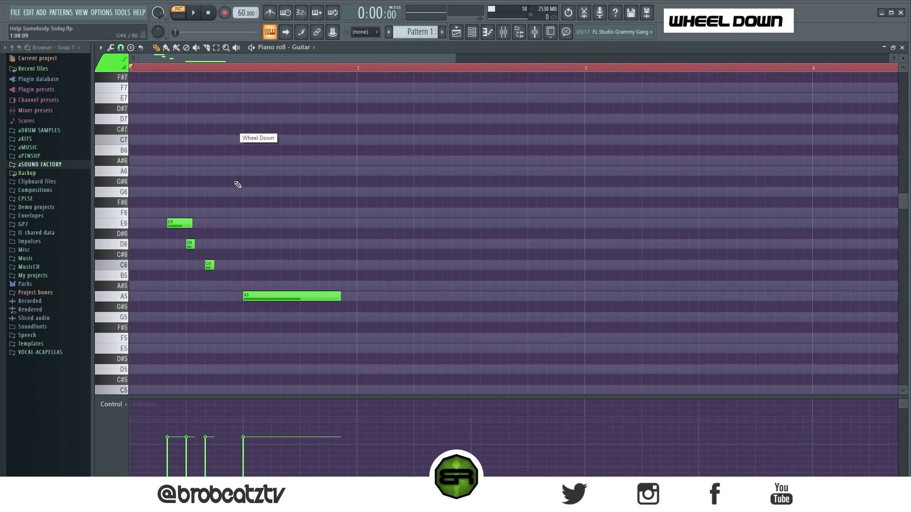
{"action": "right_click", "coordinate": [209, 305]}
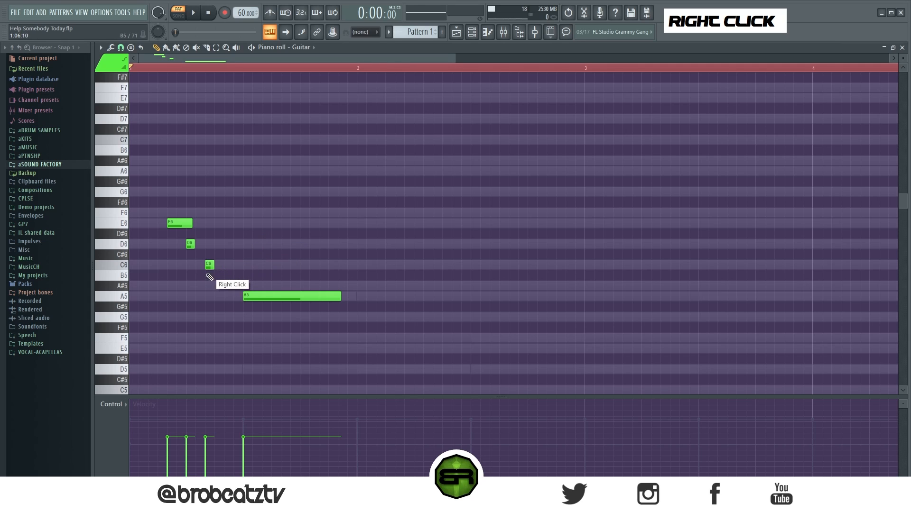
{"action": "scroll", "coordinate": [174, 304], "scroll_direction": "down", "scroll_amount": 5}
{"action": "scroll", "coordinate": [185, 273], "scroll_direction": "up", "scroll_amount": 5}
{"action": "scroll", "coordinate": [198, 280], "scroll_direction": "down", "scroll_amount": 1}
{"action": "left_click_drag", "start_coordinate": [168, 156], "coordinate": [176, 182]}
{"action": "left_click", "coordinate": [190, 212], "text": "ctrl"}
{"action": "left_click_drag", "start_coordinate": [190, 213], "coordinate": [526, 221]}
{"action": "key", "text": "ctrl+Down"}
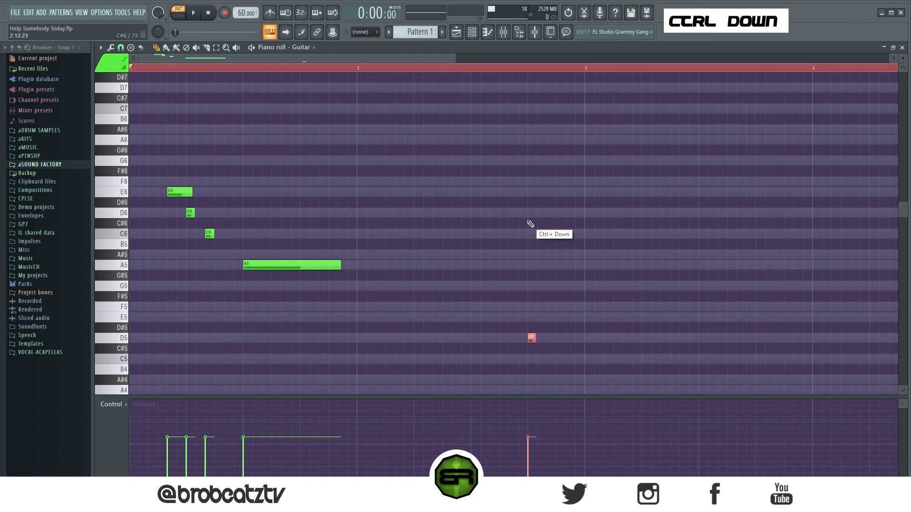
{"action": "left_click", "coordinate": [534, 339], "text": "alt"}
{"action": "left_click_drag", "start_coordinate": [535, 340], "coordinate": [577, 349]}
Duplicate the whole Guitar phrase into bars 3–4 and transpose the copy to match the original pitches.
{"action": "key", "text": "ctrl+a"}
{"action": "left_click_drag", "start_coordinate": [176, 194], "coordinate": [625, 204]}
{"action": "left_click", "coordinate": [613, 227], "text": "shift"}
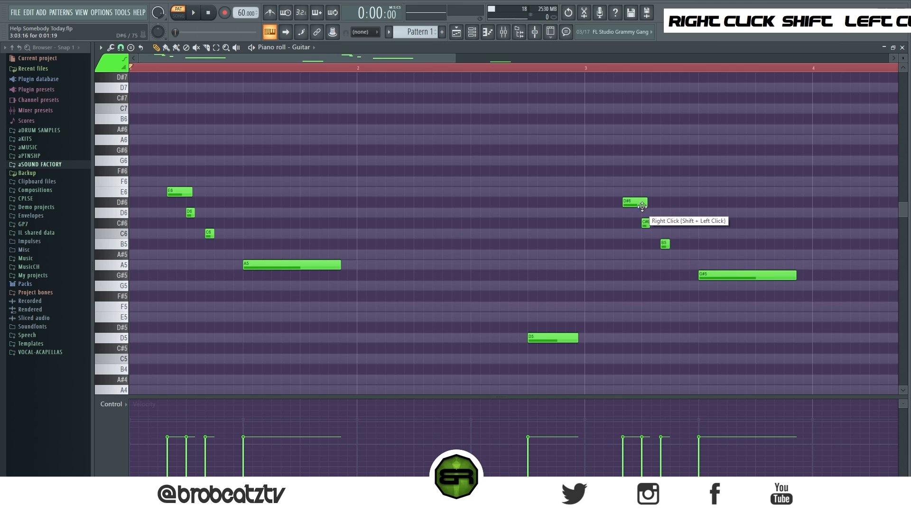
{"action": "scroll", "coordinate": [565, 70], "scroll_direction": "down", "scroll_amount": 2}
{"action": "left_click_drag", "start_coordinate": [802, 152], "coordinate": [489, 408]}
{"action": "key", "text": "shift+Up"}
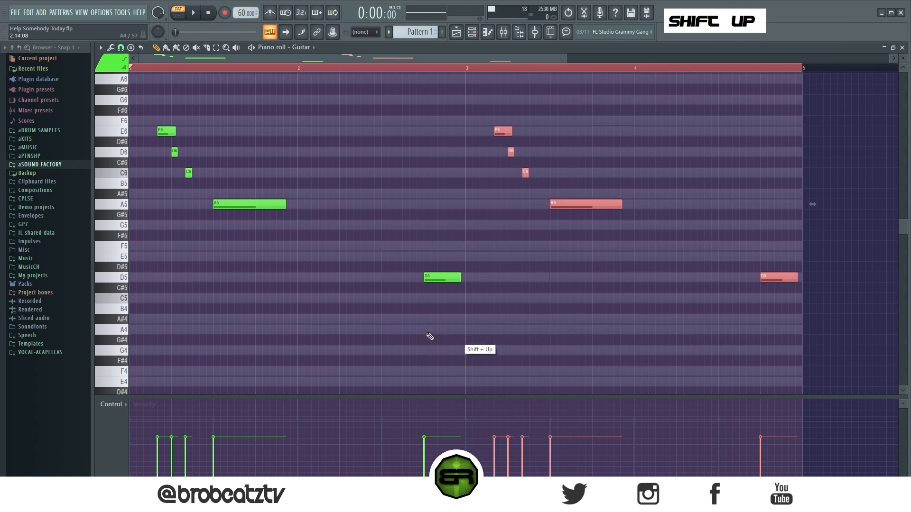
{"action": "scroll", "coordinate": [408, 299], "scroll_direction": "up", "scroll_amount": 2}
{"action": "right_click", "coordinate": [373, 261]}
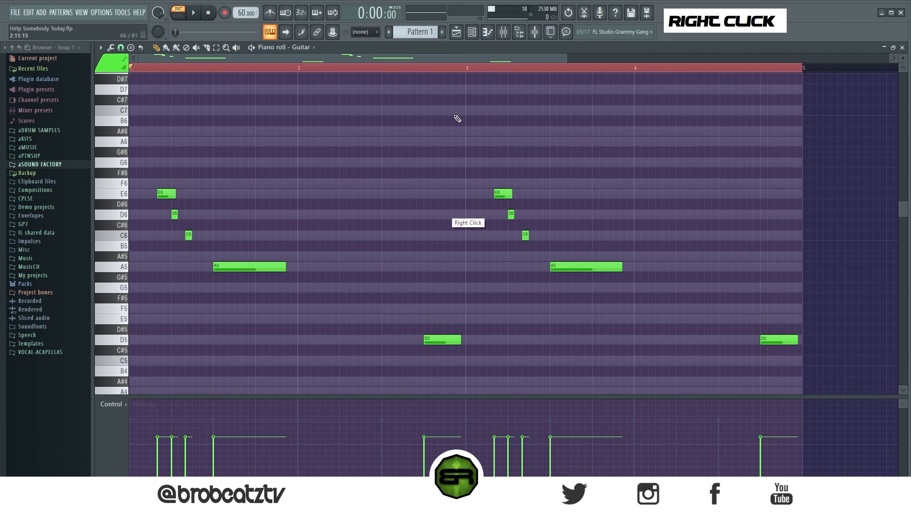
Open the Celeste channel in the piano roll and close the channel rack.
{"action": "left_click", "coordinate": [472, 31]}
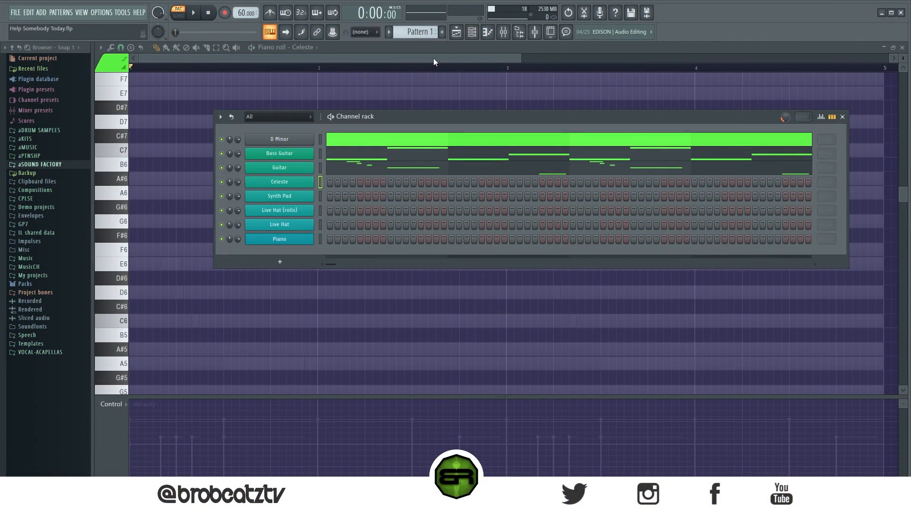
{"action": "key", "text": "F6"}
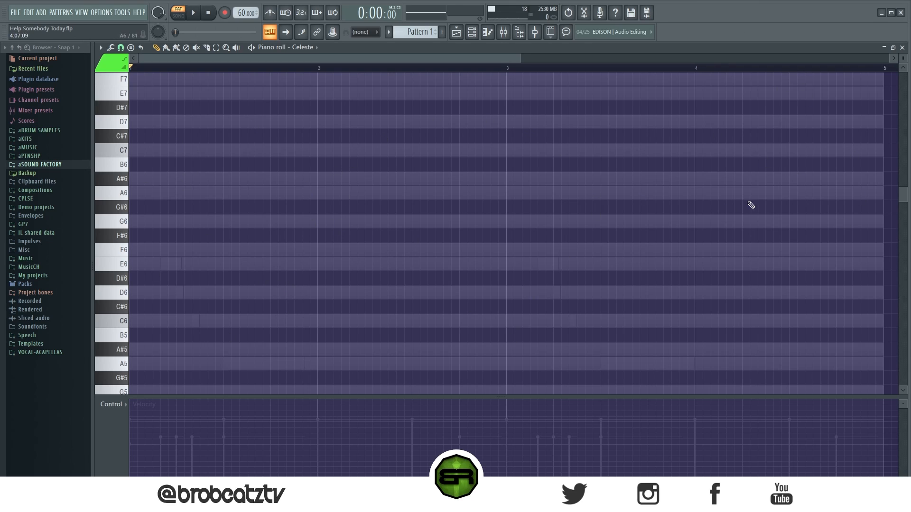
{"action": "left_click", "coordinate": [736, 193]}
{"action": "left_click", "coordinate": [769, 236]}
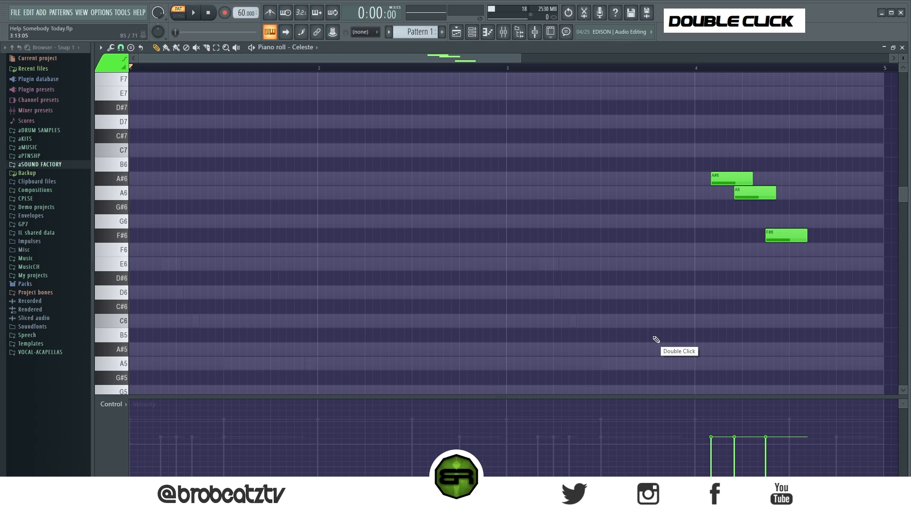
{"action": "left_click_drag", "start_coordinate": [704, 128], "coordinate": [868, 283]}
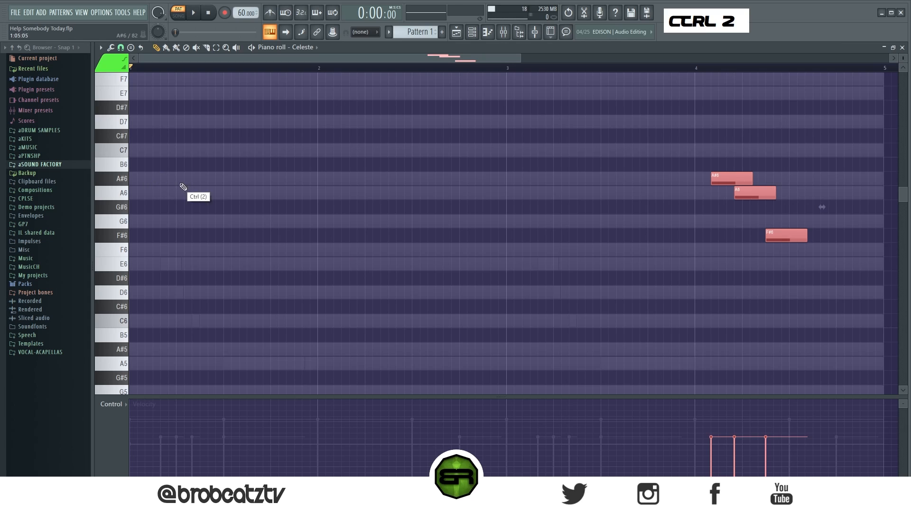
{"action": "left_click", "coordinate": [258, 178]}
{"action": "left_click", "coordinate": [281, 207]}
{"action": "left_click", "coordinate": [319, 233]}
{"action": "right_click", "coordinate": [279, 179]}
{"action": "right_click", "coordinate": [306, 207]}
{"action": "right_click", "coordinate": [338, 236]}
{"action": "right_click", "coordinate": [731, 179]}
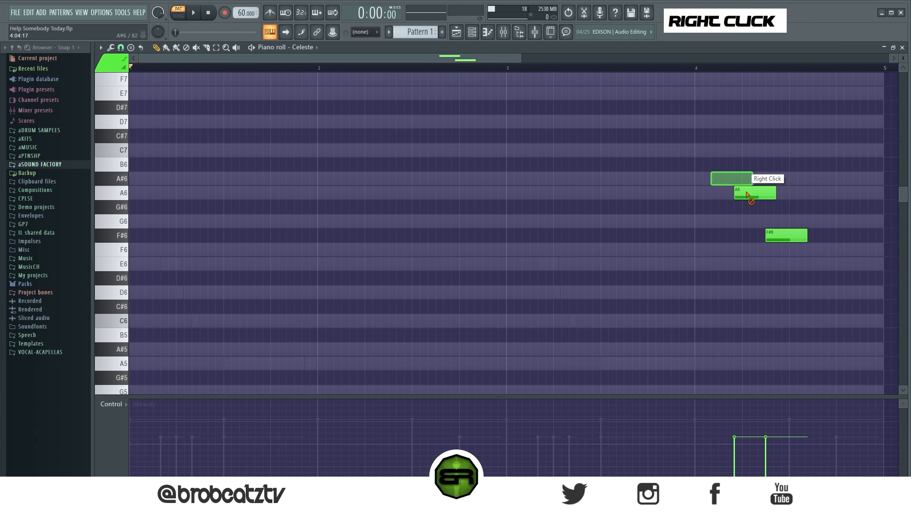
{"action": "right_click", "coordinate": [749, 195]}
{"action": "right_click", "coordinate": [787, 235]}
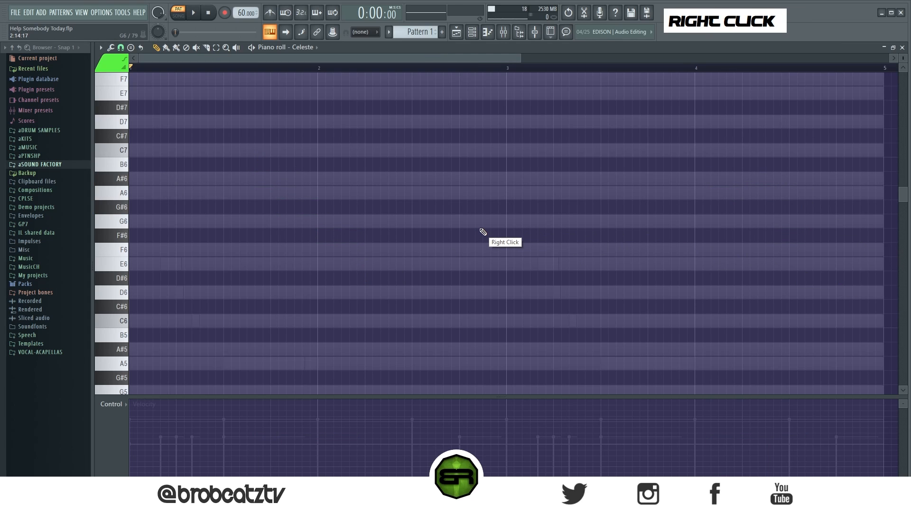
{"action": "scroll", "coordinate": [368, 251], "scroll_direction": "down", "scroll_amount": 2}
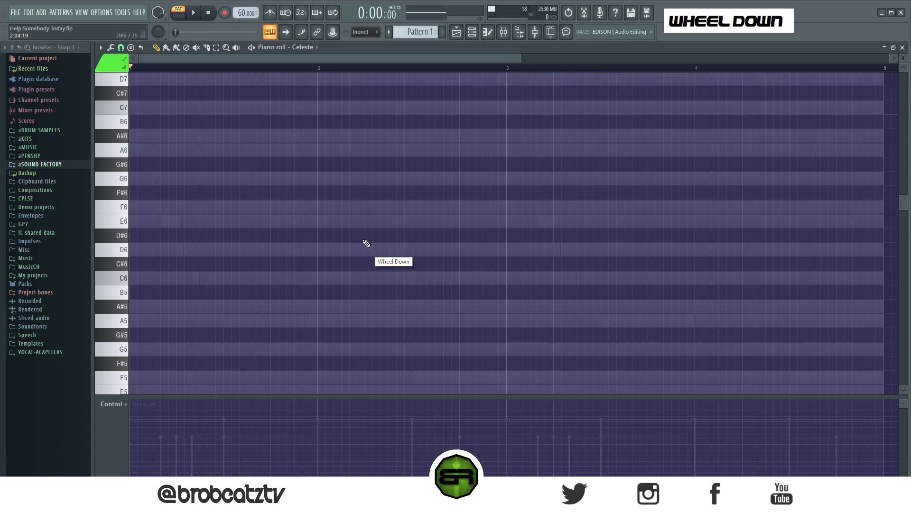
{"action": "left_click", "coordinate": [113, 210], "text": "ctrl"}
{"action": "left_click", "coordinate": [113, 222], "text": "ctrl"}
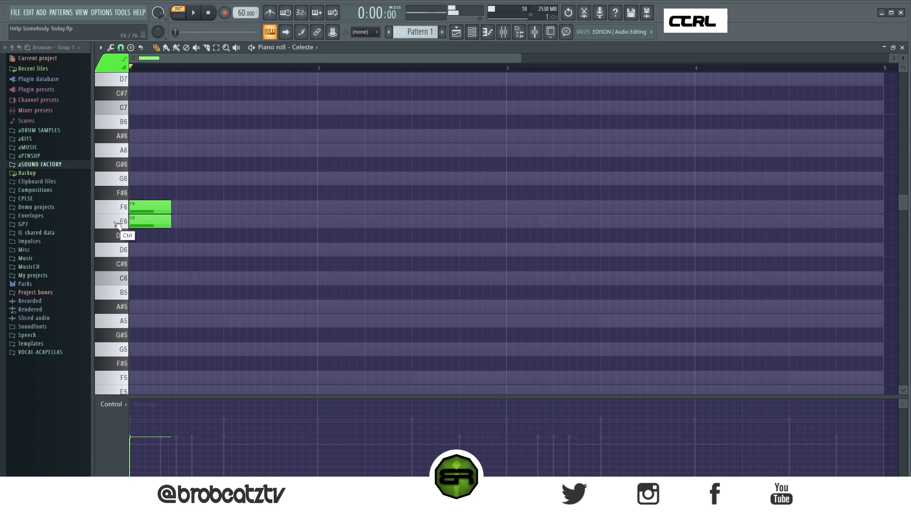
{"action": "right_click", "coordinate": [150, 207]}
{"action": "right_click", "coordinate": [153, 222]}
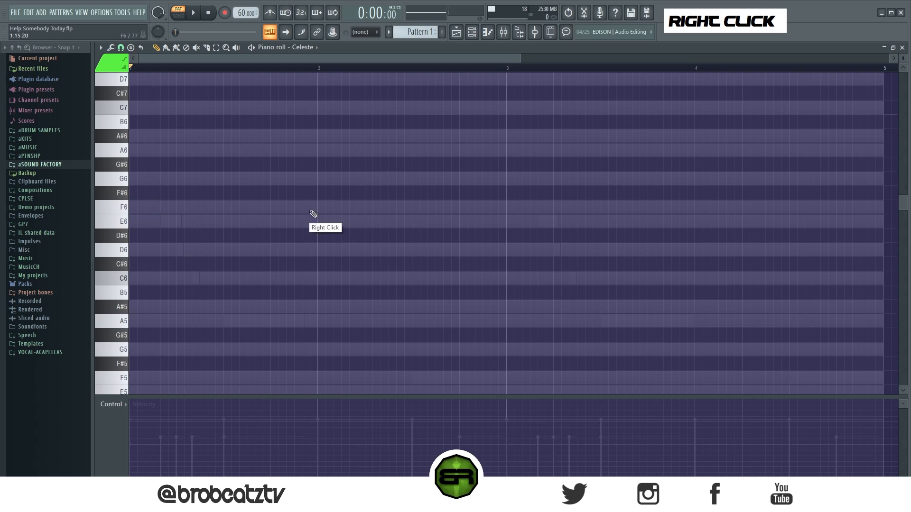
Play back the pattern from just before beat 3 of bar 1.
{"action": "right_click", "coordinate": [240, 68]}
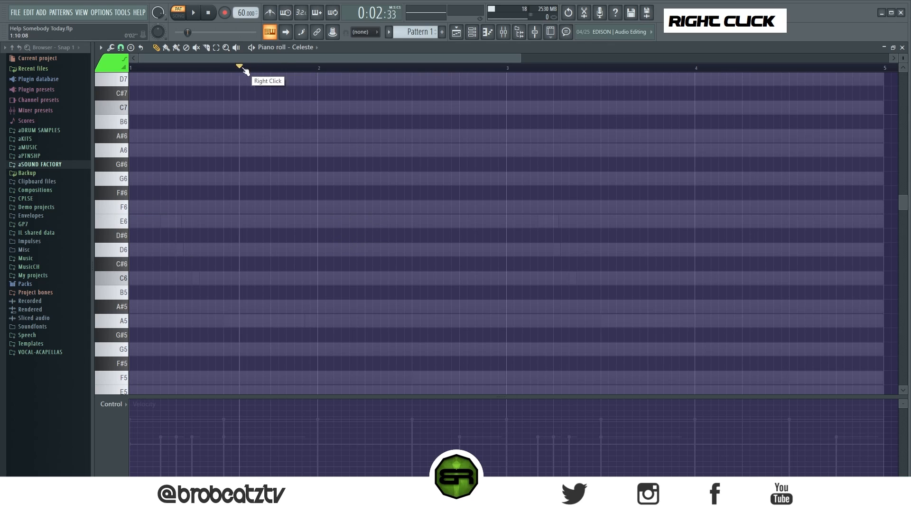
{"action": "right_click", "coordinate": [218, 69]}
{"action": "key", "text": "space"}
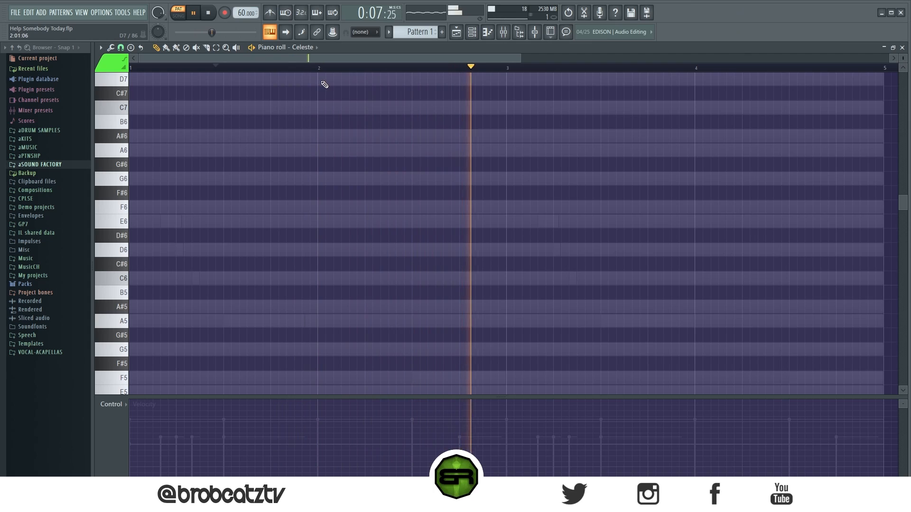
{"action": "key", "text": "space"}
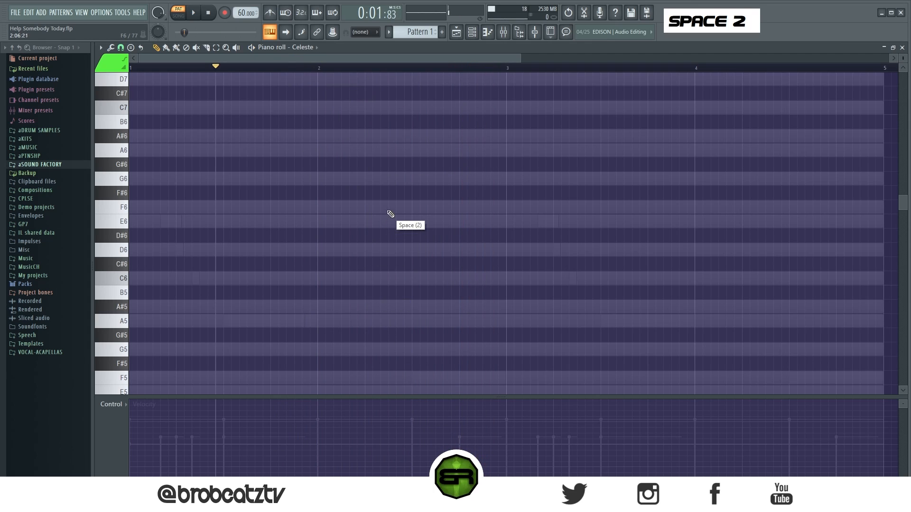
Set the snap to 1/3 beat and place overlapping F6 and E6 notes one third of a beat apart before the middle of bar 2.
{"action": "left_click_drag", "start_coordinate": [366, 205], "coordinate": [385, 205]}
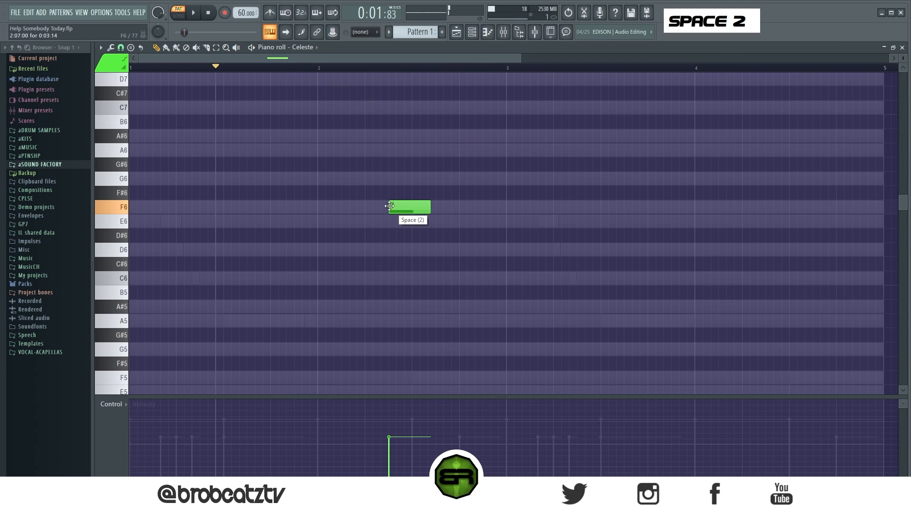
{"action": "left_click", "coordinate": [121, 48]}
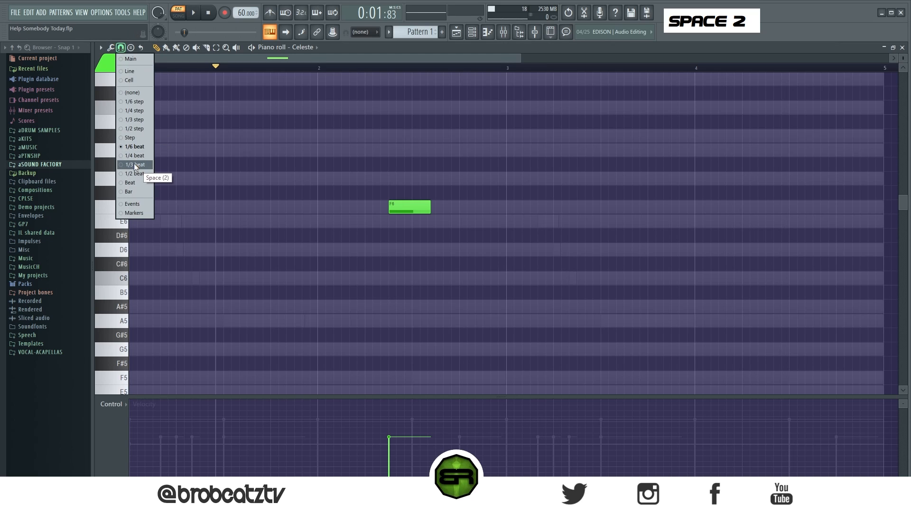
{"action": "left_click", "coordinate": [135, 164]}
{"action": "scroll", "coordinate": [404, 74], "scroll_direction": "up", "scroll_amount": 3}
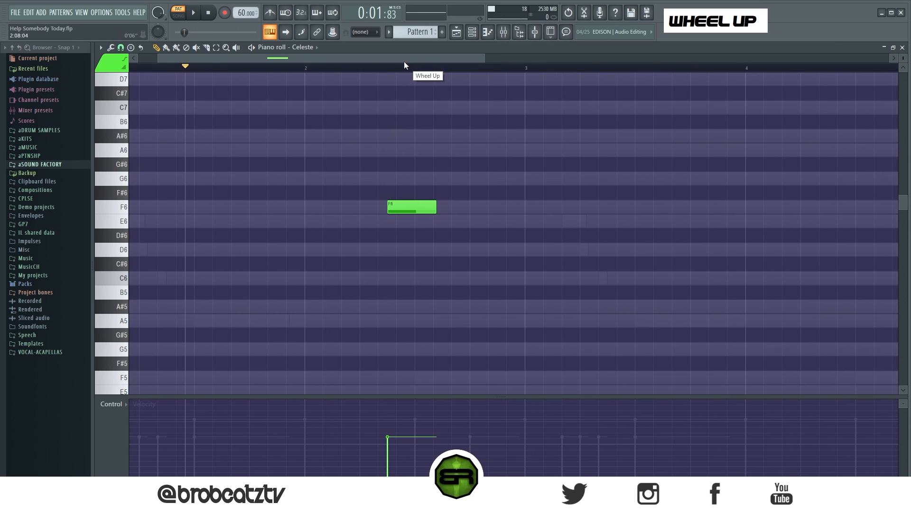
{"action": "right_click", "coordinate": [434, 207]}
{"action": "left_click", "coordinate": [427, 208]}
{"action": "left_click", "coordinate": [442, 221]}
Copy the E6 note to C6 on beat 4 of bar 2 while playing back the pattern.
{"action": "key", "text": "space"}
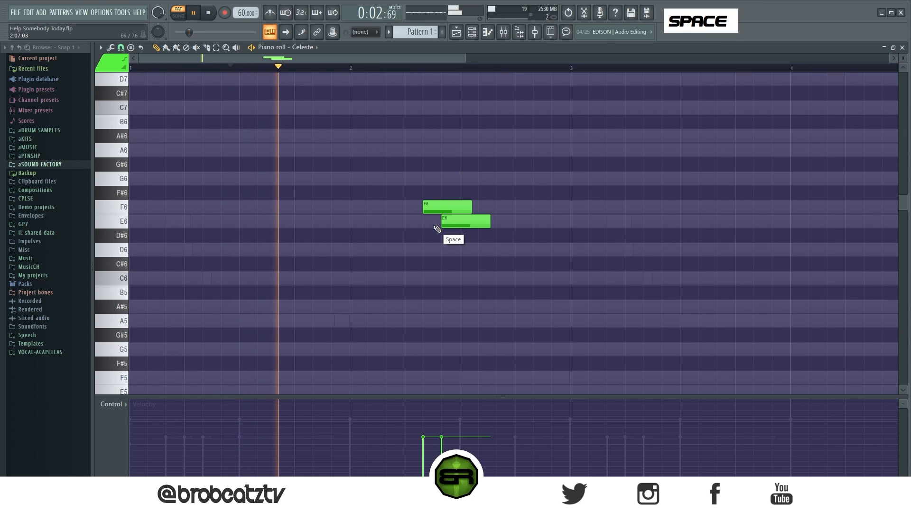
{"action": "left_click", "coordinate": [454, 224], "text": "ctrl"}
{"action": "left_click_drag", "start_coordinate": [455, 226], "coordinate": [537, 280]}
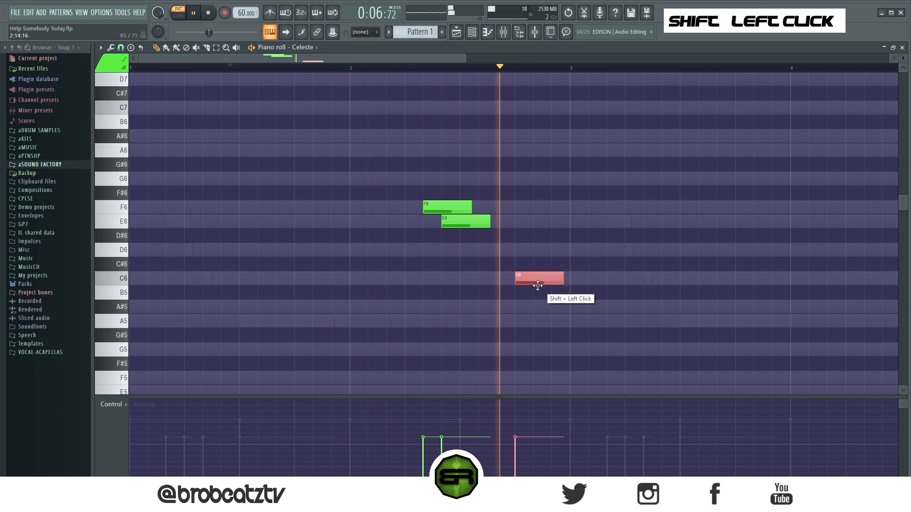
{"action": "key", "text": "space"}
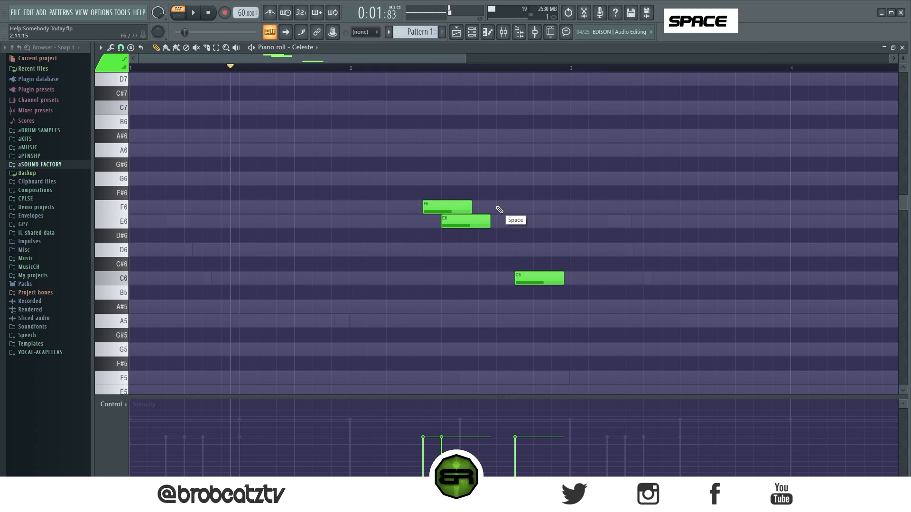
{"action": "left_click", "coordinate": [476, 225], "text": "ctrl"}
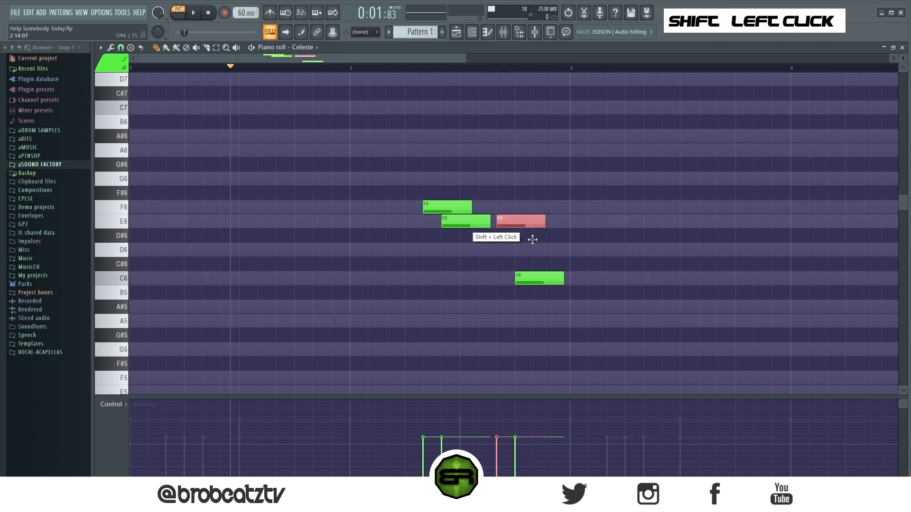
{"action": "left_click_drag", "start_coordinate": [465, 226], "coordinate": [458, 355]}
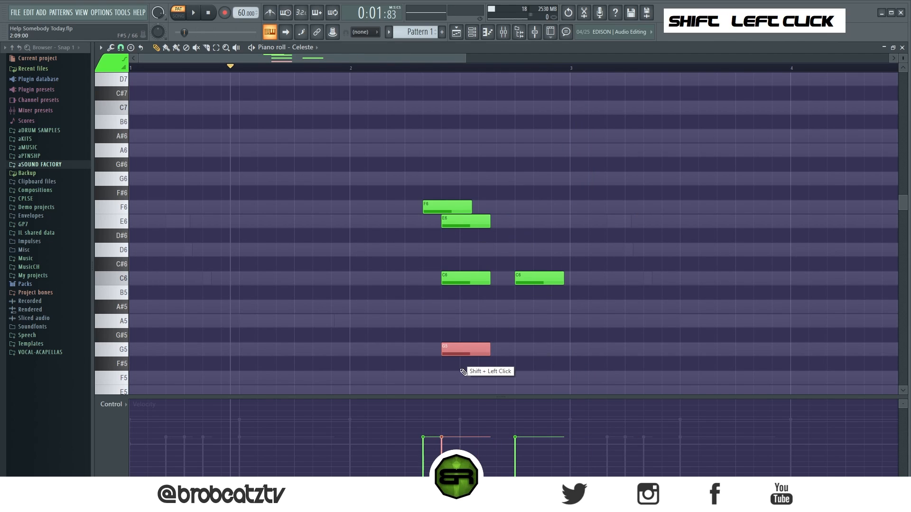
{"action": "right_click", "coordinate": [463, 350]}
{"action": "right_click", "coordinate": [459, 276]}
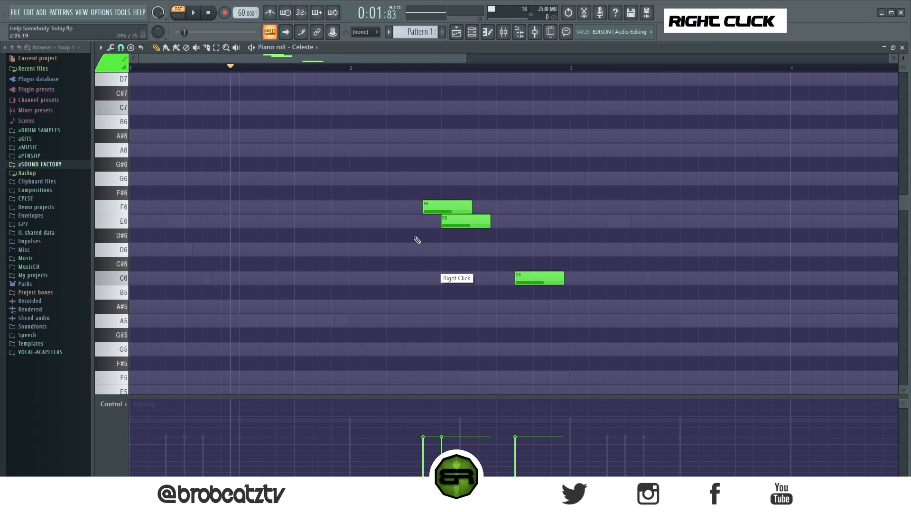
Copy the F6, E6 and C6 notes from bar 2 so the copies start on beat 3 of bar 3.
{"action": "left_click_drag", "start_coordinate": [331, 61], "coordinate": [402, 61]}
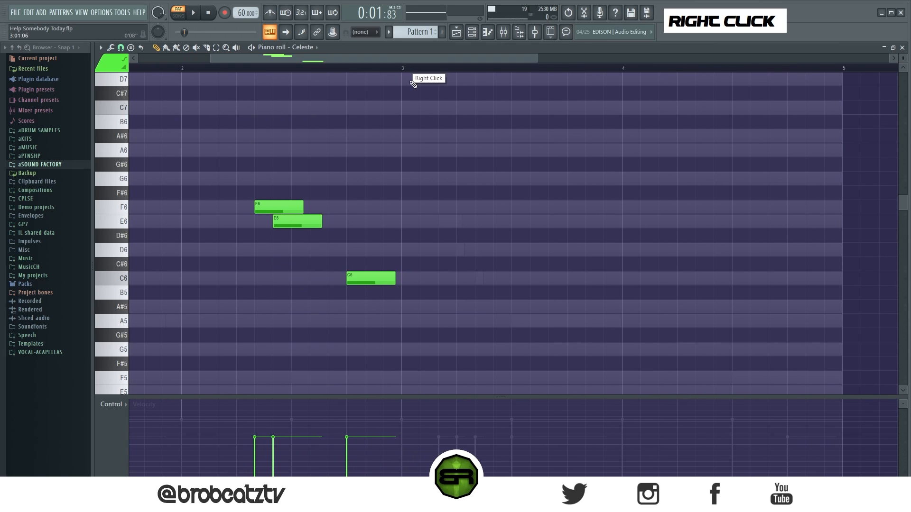
{"action": "left_click_drag", "start_coordinate": [517, 200], "coordinate": [604, 341]}
{"action": "left_click_drag", "start_coordinate": [230, 172], "coordinate": [440, 330]}
{"action": "left_click_drag", "start_coordinate": [280, 217], "coordinate": [523, 216]}
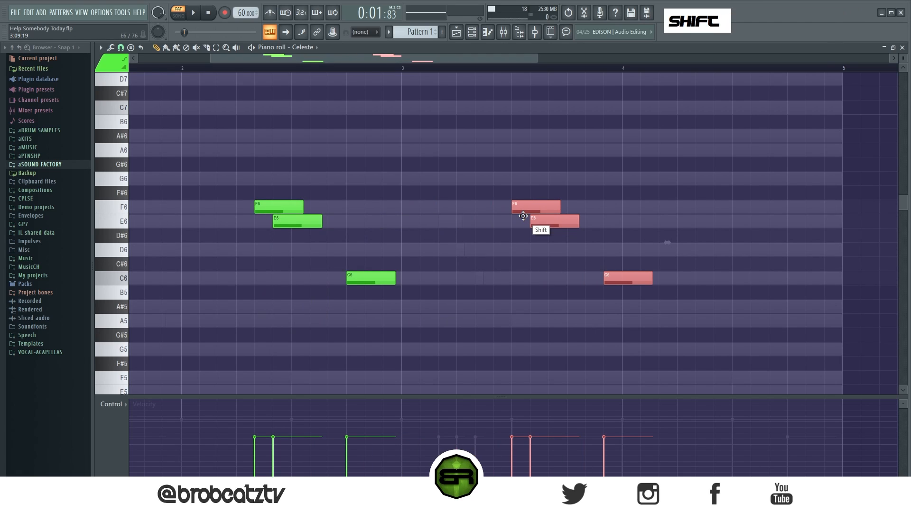
Rework the copied notes into A5, A#5 and C6, starting on beat 3 of bar 3 and spaced one third of a beat apart.
{"action": "left_click_drag", "start_coordinate": [520, 210], "coordinate": [552, 319]}
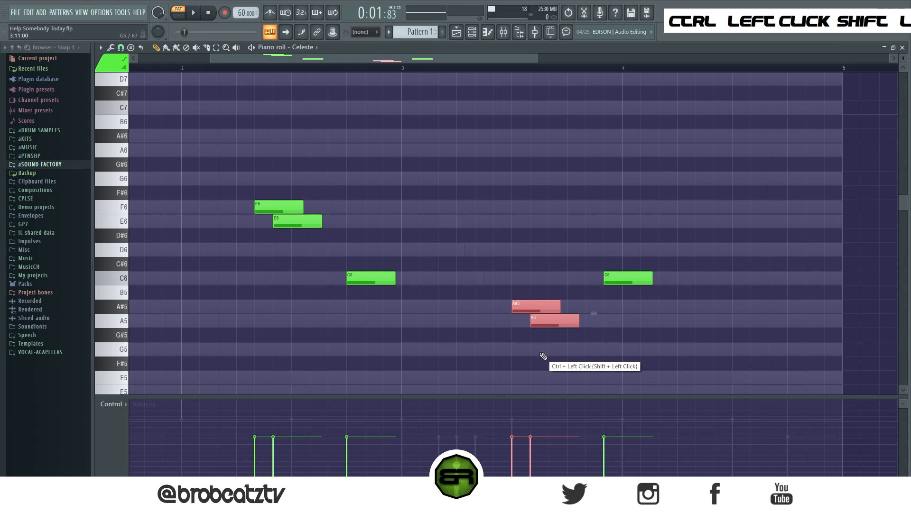
{"action": "right_click", "coordinate": [539, 356]}
{"action": "right_click", "coordinate": [529, 328]}
{"action": "left_click", "coordinate": [521, 320]}
{"action": "left_click", "coordinate": [550, 307]}
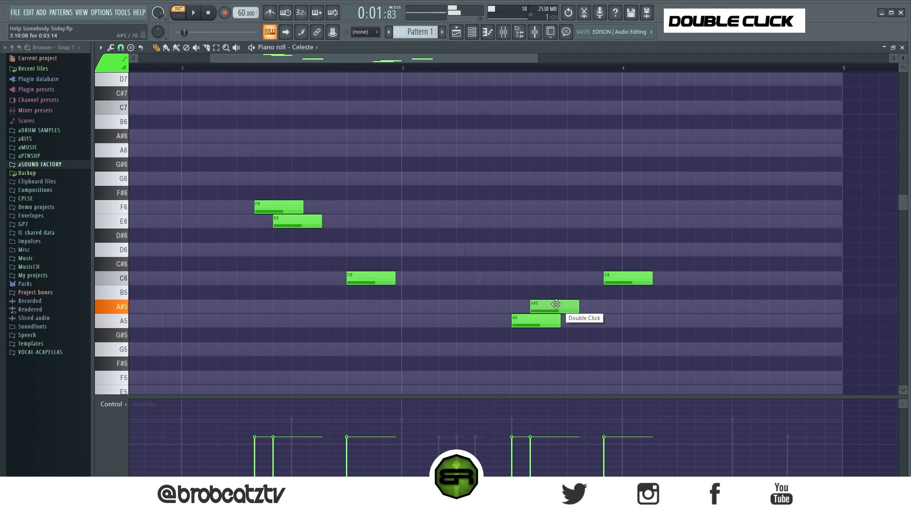
{"action": "left_click_drag", "start_coordinate": [611, 279], "coordinate": [555, 279]}
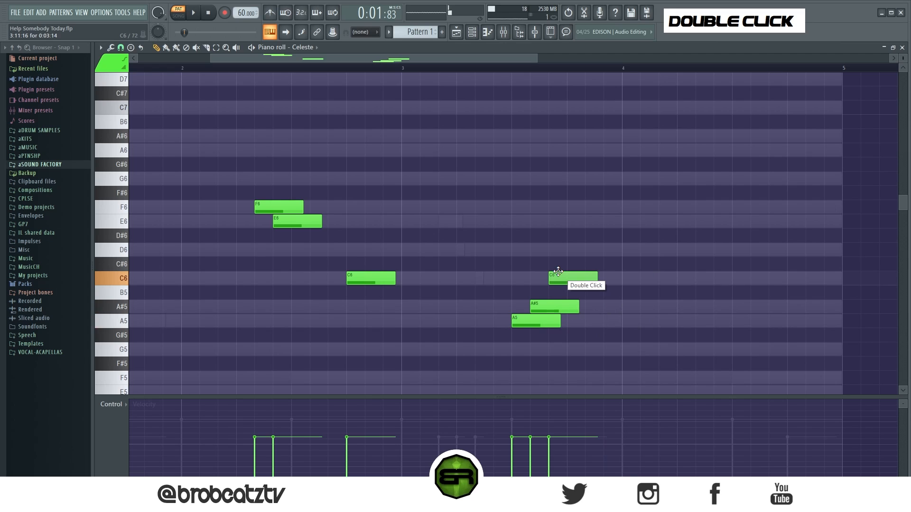
Play back the pattern from the start of bar 3.
{"action": "left_click", "coordinate": [407, 68]}
{"action": "key", "text": "space"}
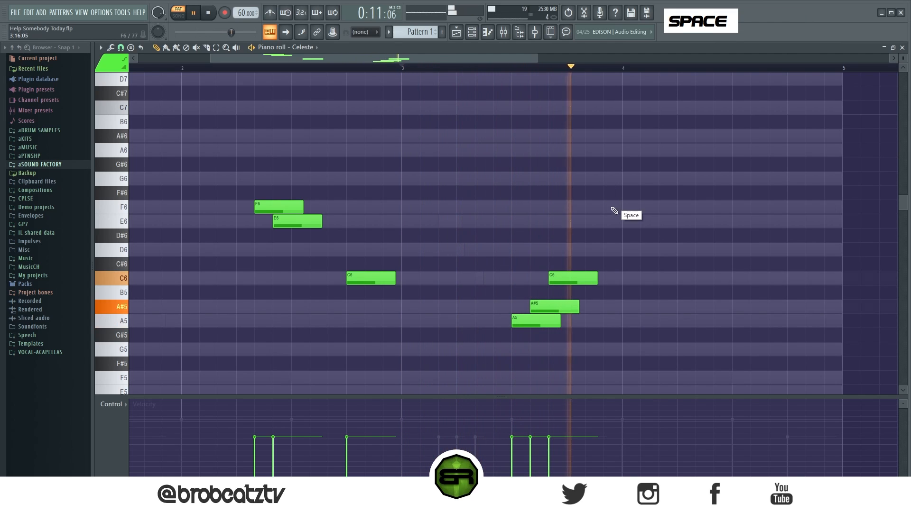
{"action": "key", "text": "space"}
Add a G5 note on beat 4 of bar 3 and an A5 note at the start of bar 4, and play them back.
{"action": "left_click", "coordinate": [570, 350]}
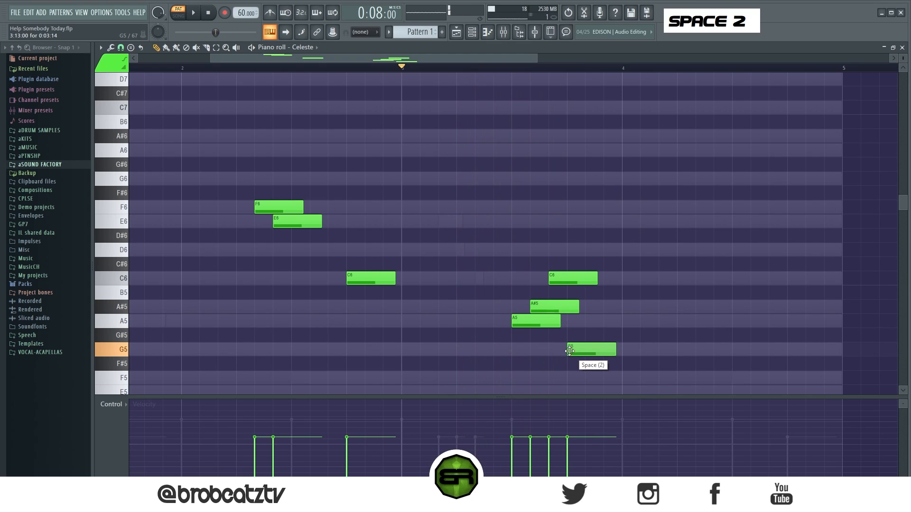
{"action": "left_click", "coordinate": [626, 318]}
{"action": "key", "text": "space"}
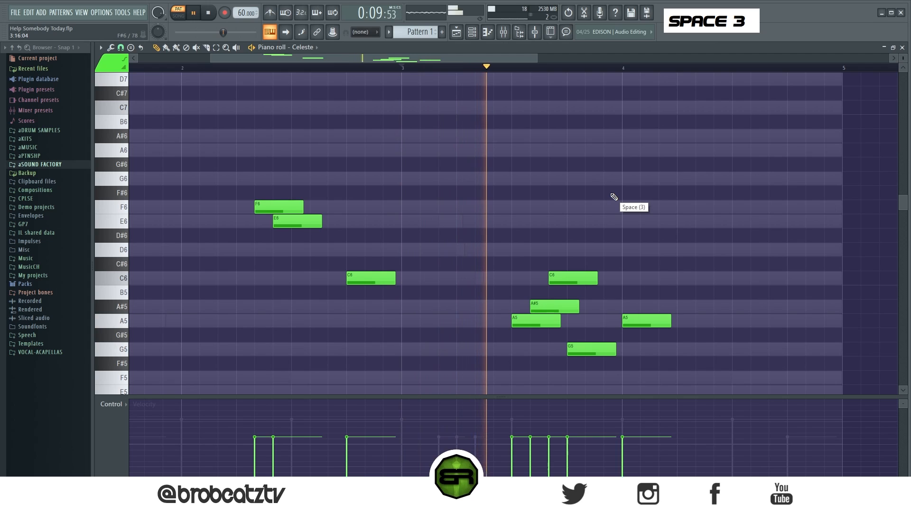
{"action": "scroll", "coordinate": [612, 196], "scroll_direction": "down", "scroll_amount": 1}
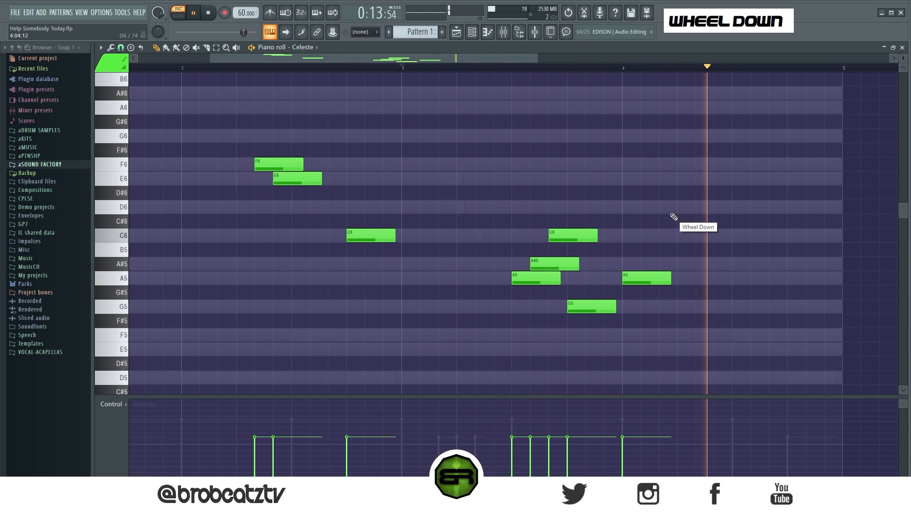
{"action": "key", "text": "space"}
Open the Synth Pad channel in the piano roll.
{"action": "right_click", "coordinate": [439, 201], "text": "ctrl"}
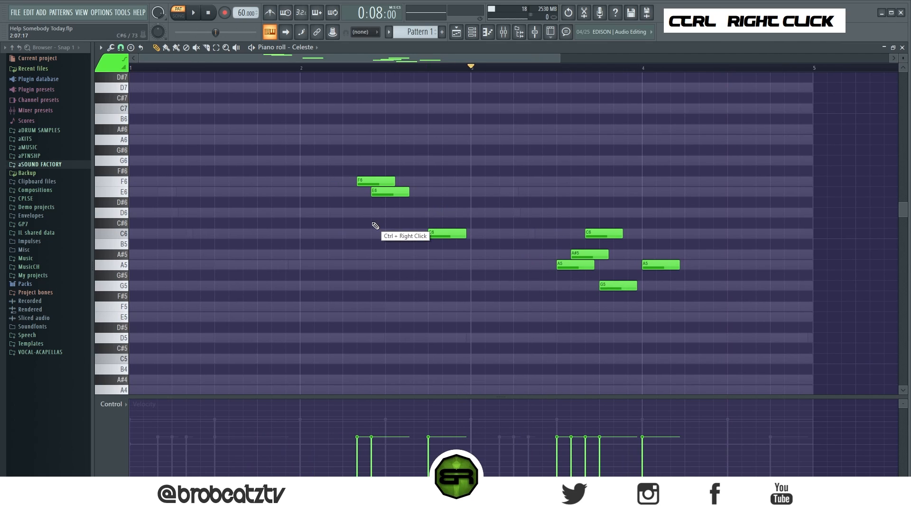
{"action": "scroll", "coordinate": [375, 226], "scroll_direction": "up", "scroll_amount": 3}
{"action": "scroll", "coordinate": [378, 218], "scroll_direction": "down", "scroll_amount": 2}
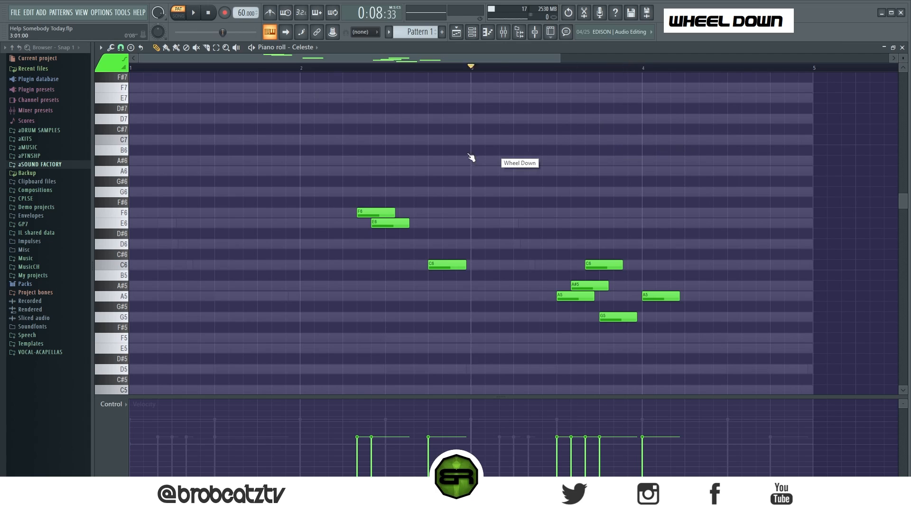
{"action": "left_click", "coordinate": [472, 32]}
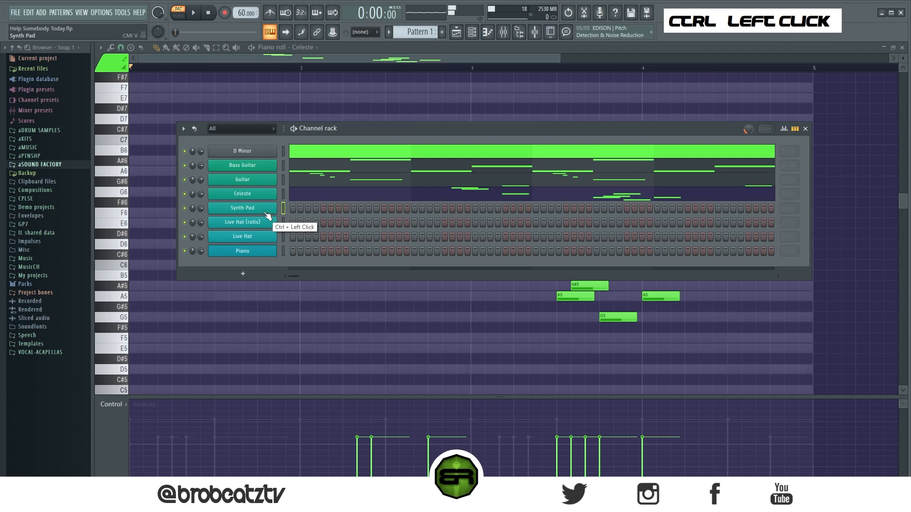
{"action": "right_click", "coordinate": [261, 210]}
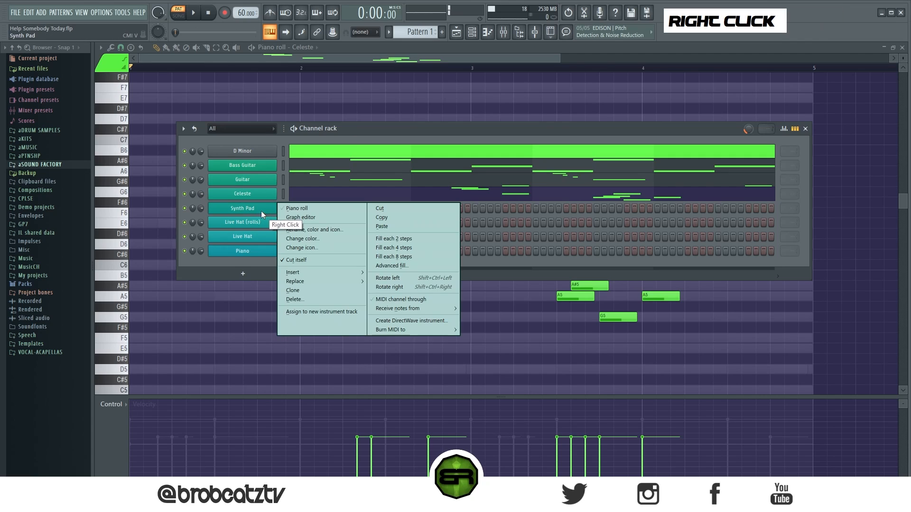
{"action": "left_click", "coordinate": [281, 210]}
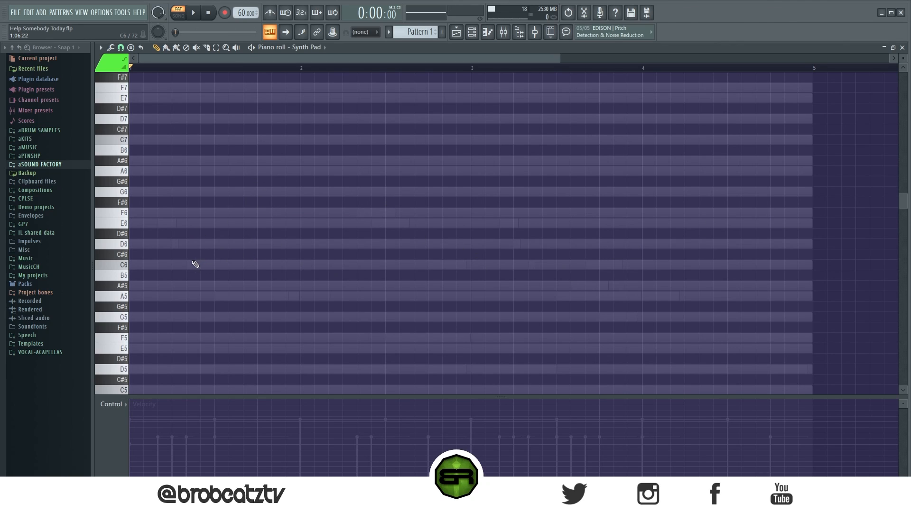
Place a half-beat D5 note at the start of bar 1, choose a finer snap, and play the note back.
{"action": "scroll", "coordinate": [195, 264], "scroll_direction": "down", "scroll_amount": 3}
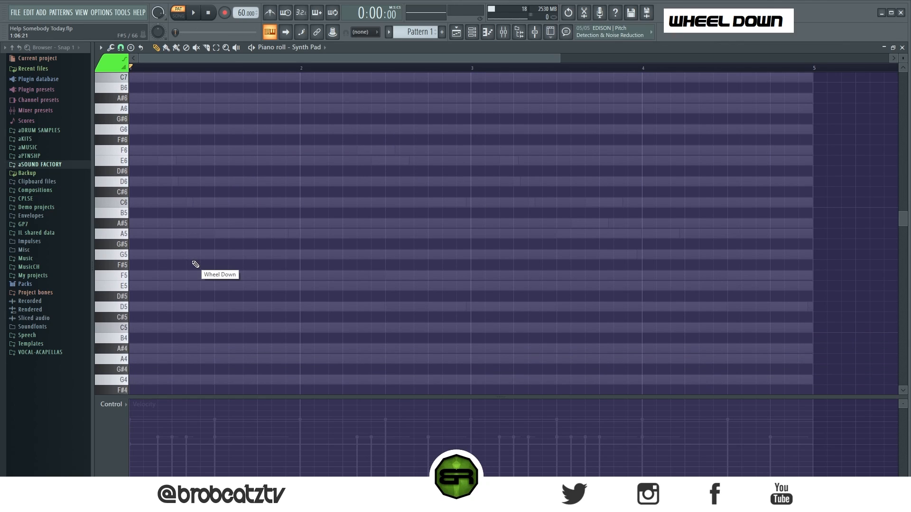
{"action": "left_click", "coordinate": [142, 308]}
{"action": "left_click_drag", "start_coordinate": [168, 307], "coordinate": [160, 307]}
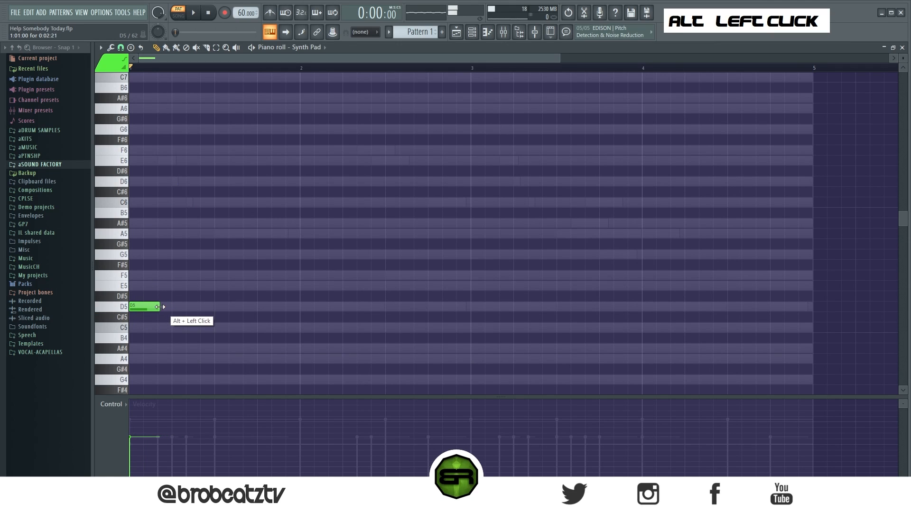
{"action": "left_click", "coordinate": [121, 48]}
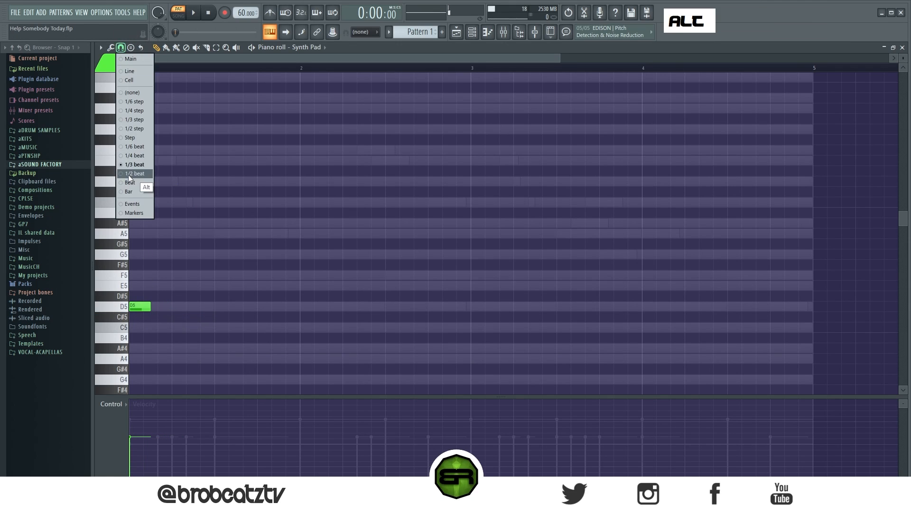
{"action": "right_click", "coordinate": [133, 156]}
{"action": "key", "text": "space"}
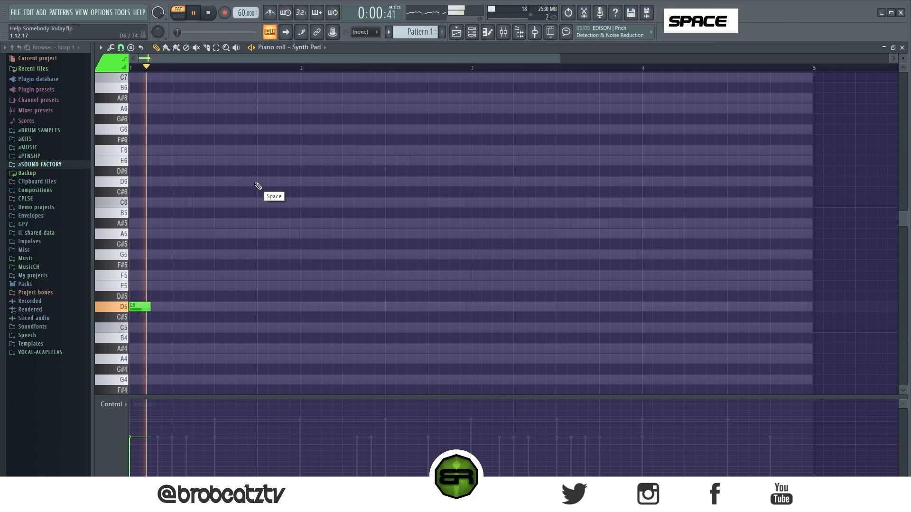
{"action": "key", "text": "space"}
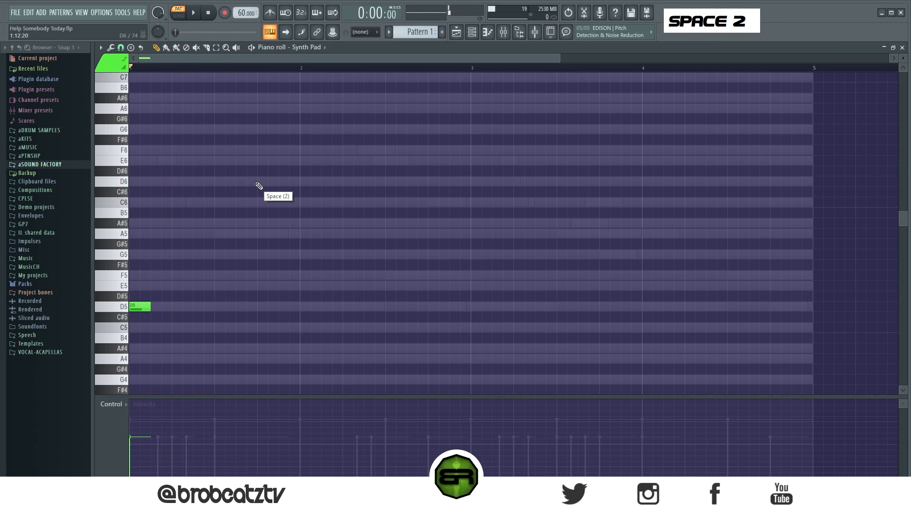
Add an A5 note on beat 3 of bar 1, and slightly shorten and lower the velocity of both notes.
{"action": "left_click", "coordinate": [215, 234]}
{"action": "key", "text": "ctrl+a"}
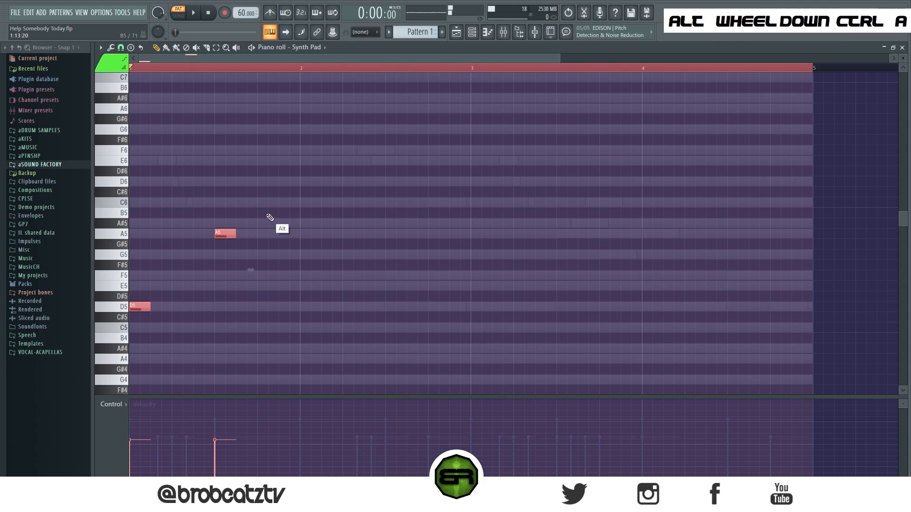
{"action": "left_click_drag", "start_coordinate": [235, 235], "coordinate": [232, 237]}
{"action": "right_click", "coordinate": [283, 220]}
Play back the pattern from the beginning of bar 1.
{"action": "key", "text": "space"}
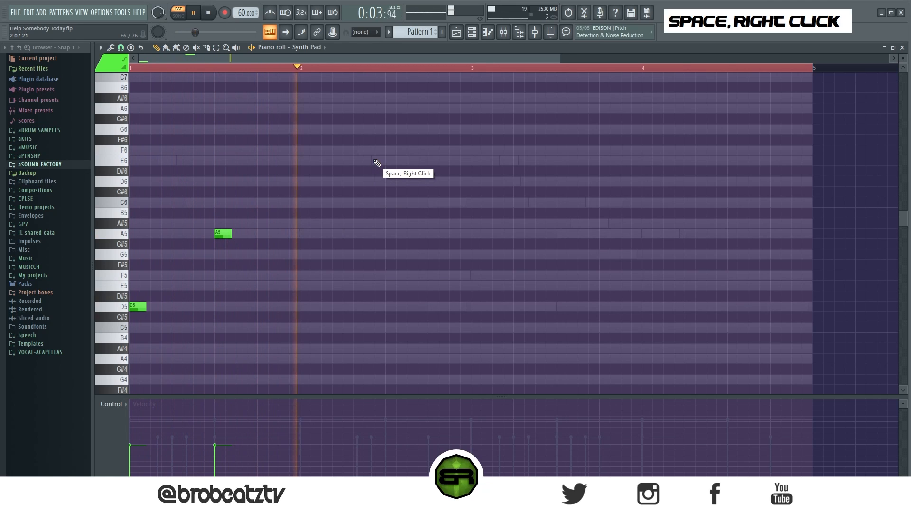
{"action": "key", "text": "ctrl"}
{"action": "key", "text": "space"}
Copy the D5 and A5 notes from bar 1 to bar 3 and lower the copied A5 by one octave to A4.
{"action": "key", "text": "ctrl+a"}
{"action": "left_click_drag", "start_coordinate": [138, 309], "coordinate": [486, 307]}
{"action": "right_click", "coordinate": [544, 260]}
{"action": "left_click_drag", "start_coordinate": [562, 223], "coordinate": [577, 253]}
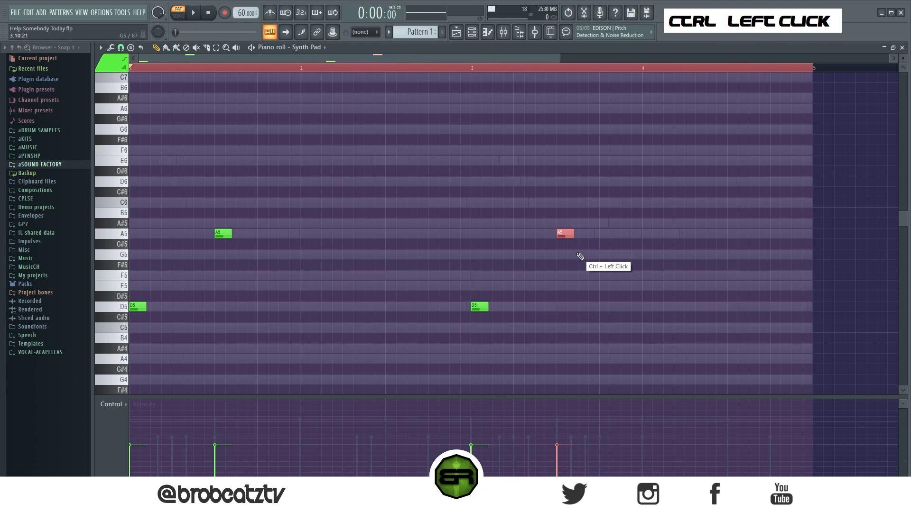
{"action": "key", "text": "ctrl+Down"}
{"action": "scroll", "coordinate": [562, 212], "scroll_direction": "down", "scroll_amount": 1}
{"action": "right_click", "coordinate": [524, 199]}
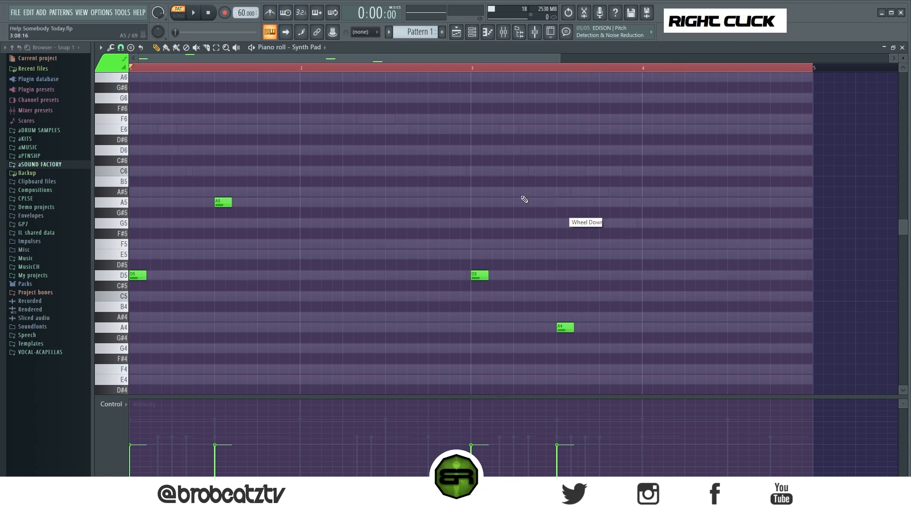
Raise the velocity of all the notes slightly while playing back from just before bar 3, and return the playhead to the start.
{"action": "double_click", "coordinate": [450, 67]}
{"action": "key", "text": "space"}
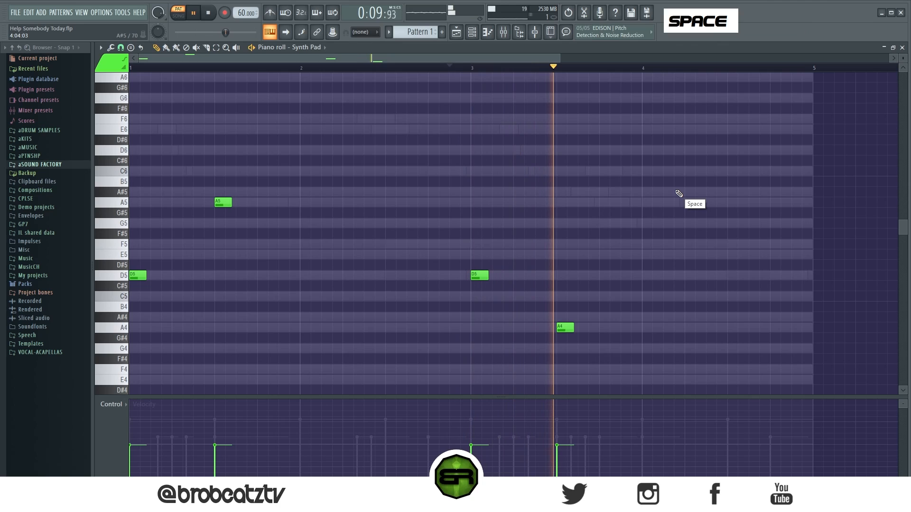
{"action": "key", "text": "ctrl+a"}
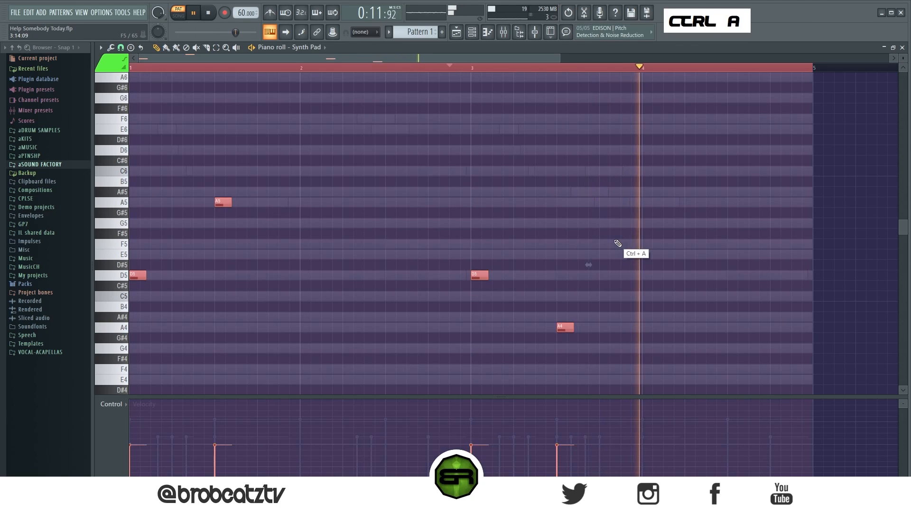
{"action": "scroll", "coordinate": [609, 239], "scroll_direction": "up", "scroll_amount": 2, "text": "alt"}
{"action": "key", "text": "space"}
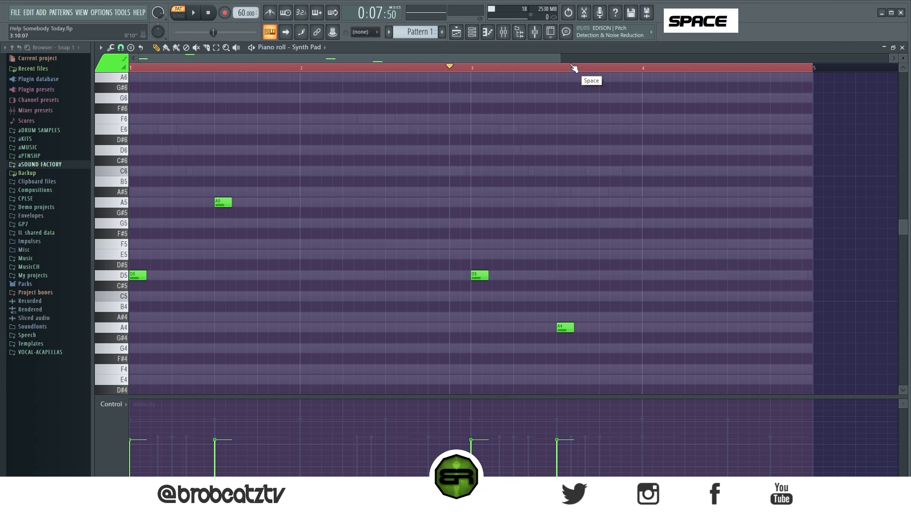
{"action": "left_click_drag", "start_coordinate": [457, 70], "coordinate": [122, 115]}
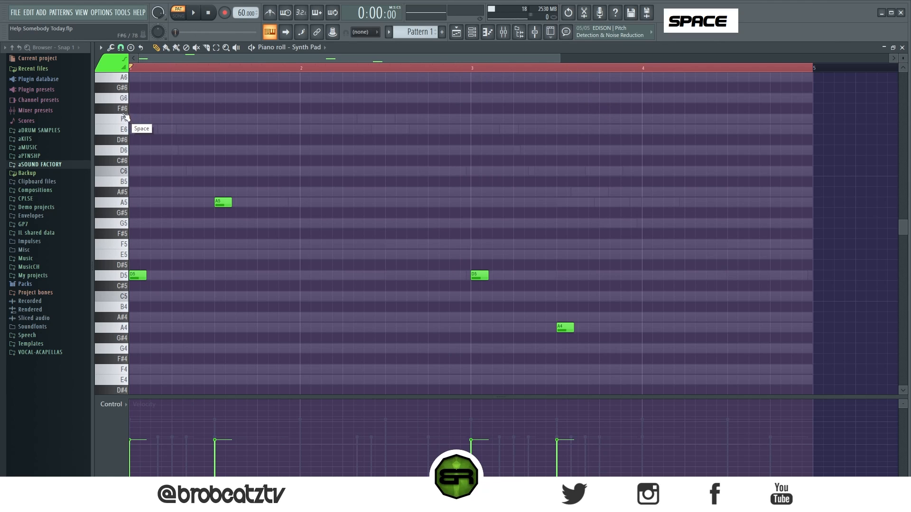
Open the Live Hat (rolls) channel in the piano roll.
{"action": "left_click", "coordinate": [469, 37]}
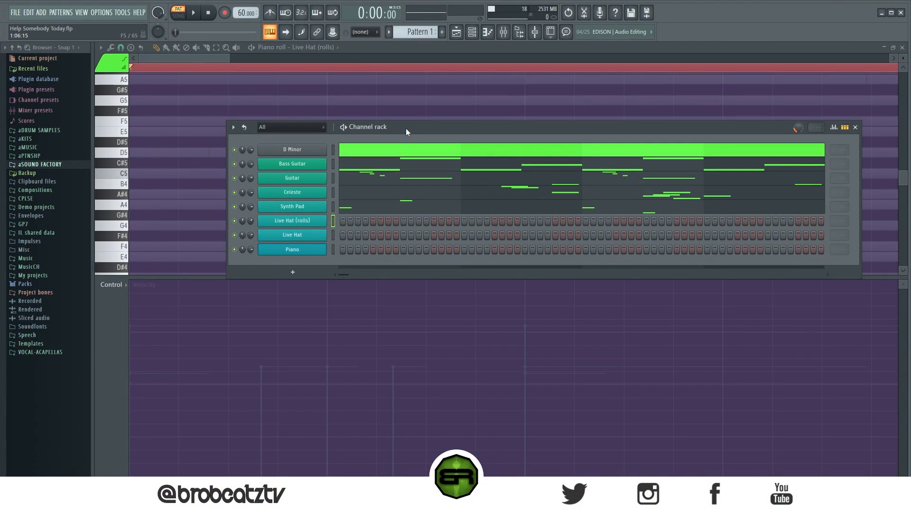
{"action": "left_click", "coordinate": [294, 223], "text": "ctrl"}
{"action": "right_click", "coordinate": [188, 156]}
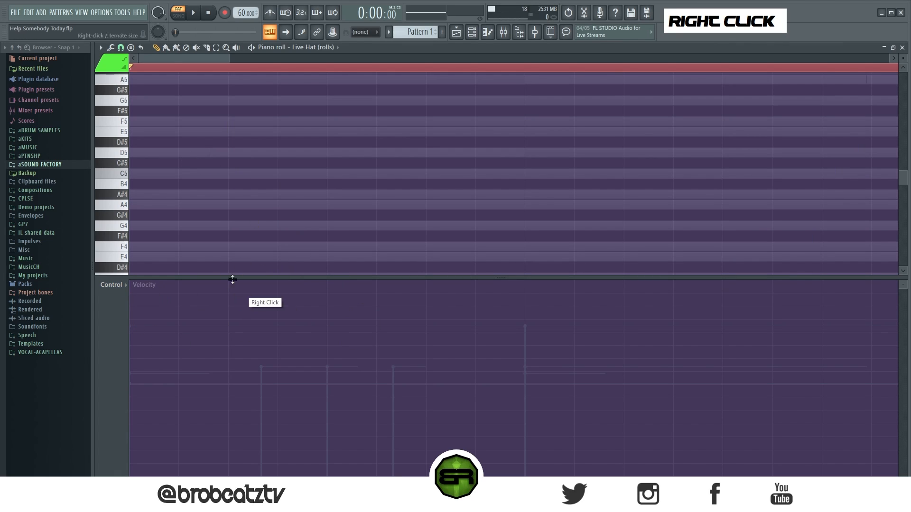
{"action": "left_click", "coordinate": [134, 205]}
{"action": "left_click", "coordinate": [128, 365]}
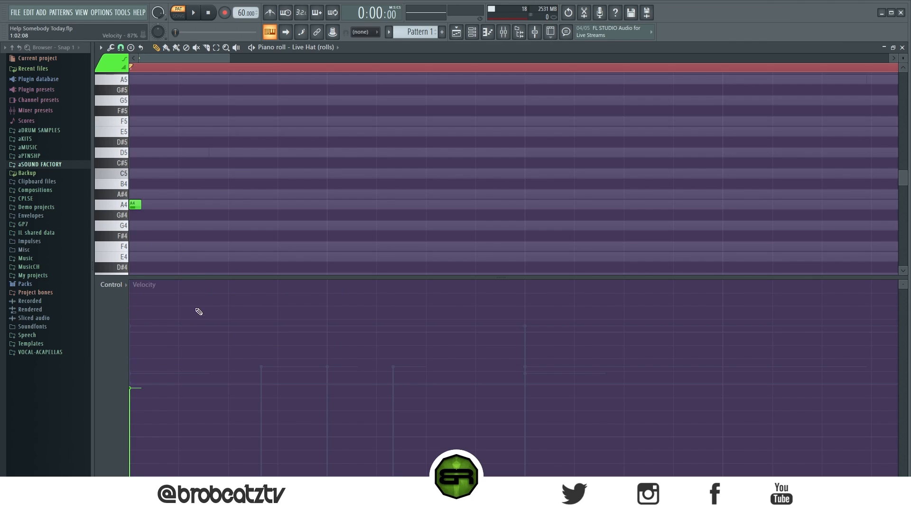
{"action": "right_click", "coordinate": [134, 205]}
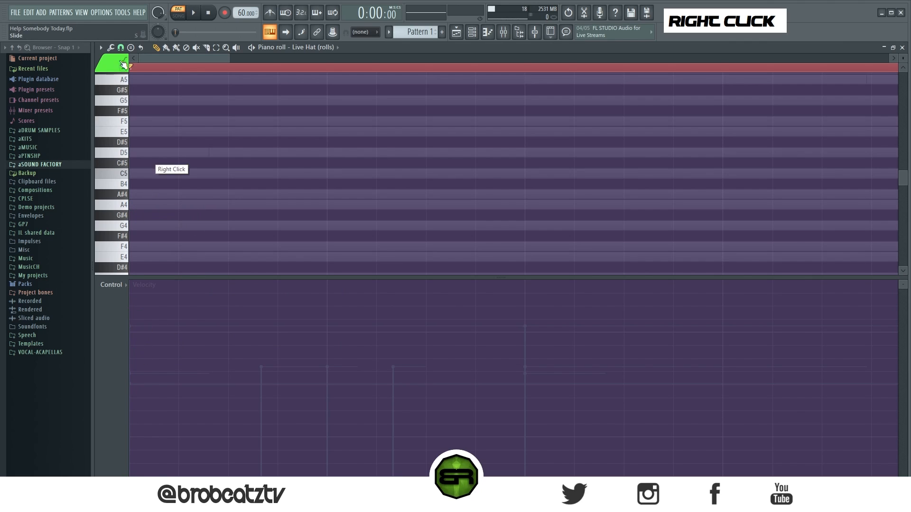
Set the piano roll's grid snap to 1/3 step.
{"action": "left_click", "coordinate": [121, 47]}
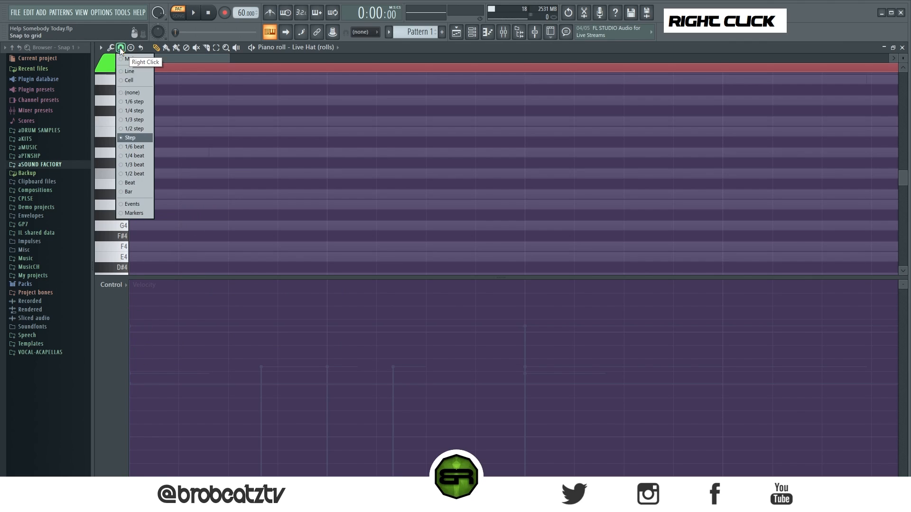
{"action": "right_click", "coordinate": [126, 120]}
{"action": "scroll", "coordinate": [234, 74], "scroll_direction": "up", "scroll_amount": 1}
{"action": "scroll", "coordinate": [341, 186], "scroll_direction": "down", "scroll_amount": 1}
Try a run of seven A#4 hat notes at 1/3-step spacing from step 5 of bar 1 and play it back.
{"action": "left_click", "coordinate": [346, 194]}
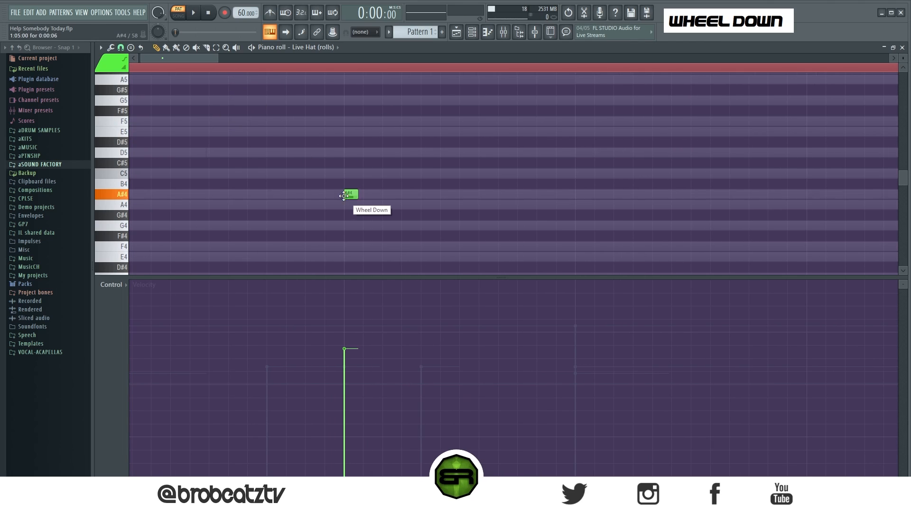
{"action": "left_click", "coordinate": [367, 195]}
{"action": "left_click", "coordinate": [384, 195]}
{"action": "left_click", "coordinate": [422, 195]}
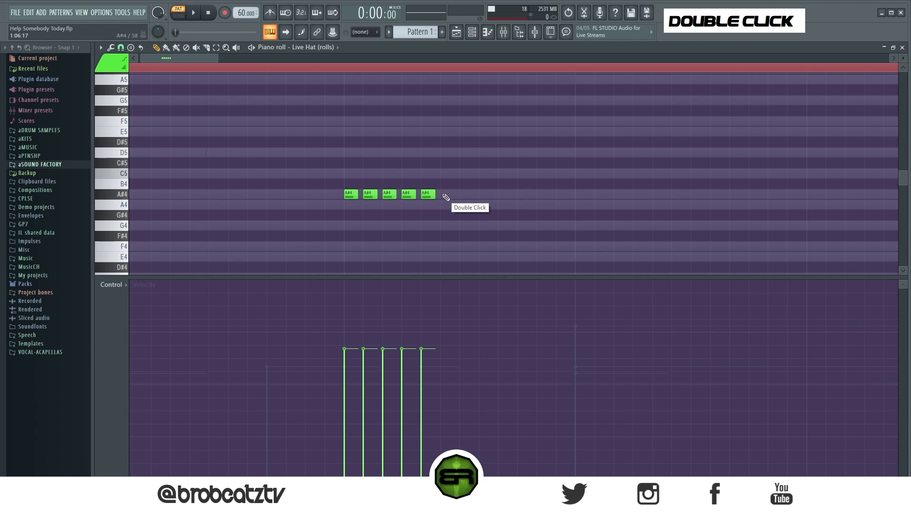
{"action": "key", "text": "space"}
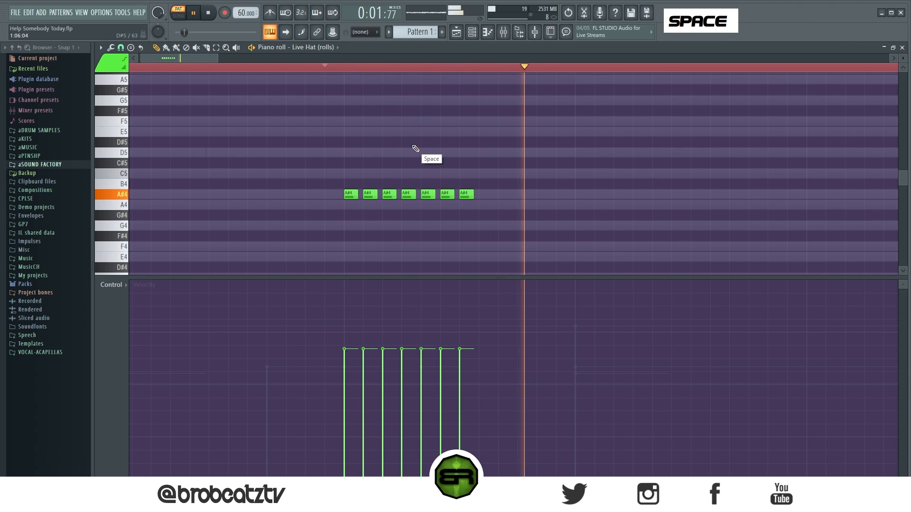
{"action": "key", "text": "space"}
{"action": "right_click", "coordinate": [451, 194]}
{"action": "right_click", "coordinate": [349, 195]}
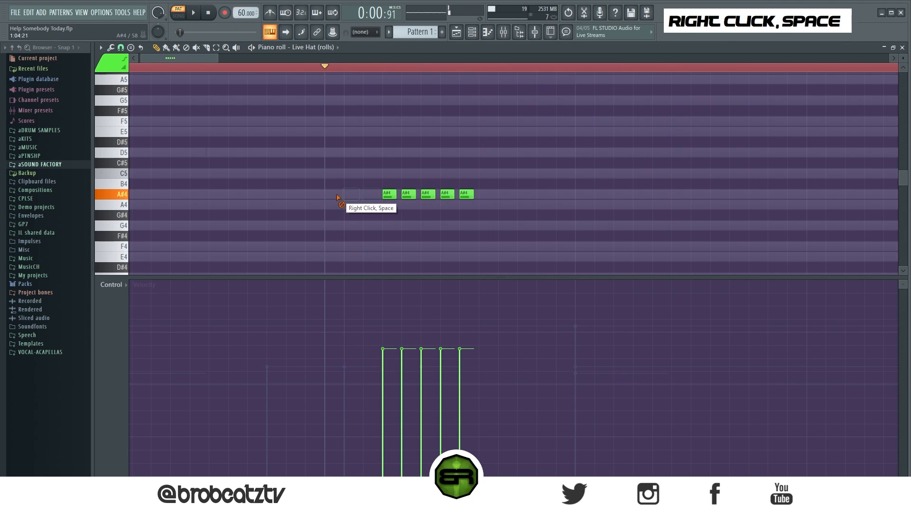
Enlarge the note area and place one F#4 note, one step long, at step 5 of bar 1.
{"action": "scroll", "coordinate": [204, 70], "scroll_direction": "down", "scroll_amount": 3}
{"action": "scroll", "coordinate": [227, 123], "scroll_direction": "down", "scroll_amount": 3}
{"action": "scroll", "coordinate": [227, 123], "scroll_direction": "up", "scroll_amount": 3}
{"action": "left_click_drag", "start_coordinate": [220, 280], "coordinate": [209, 349]}
{"action": "right_click", "coordinate": [155, 272]}
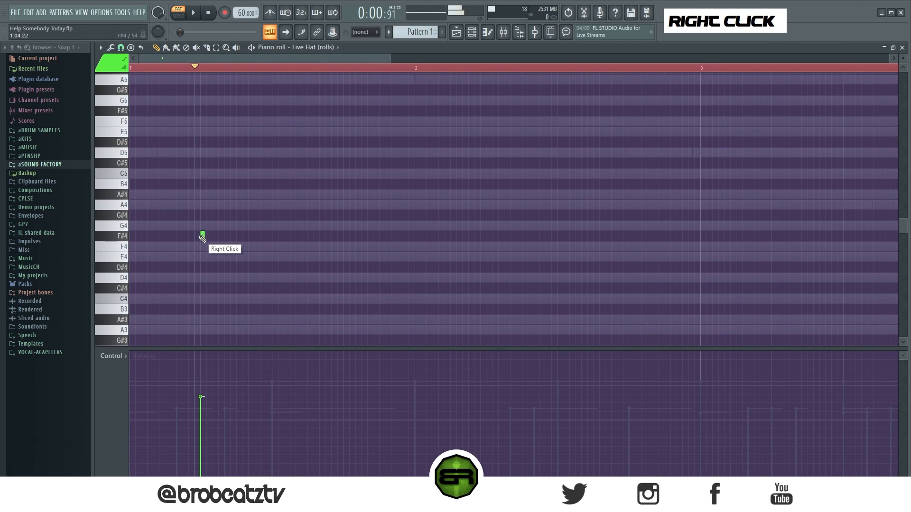
{"action": "left_click", "coordinate": [207, 237], "text": "alt"}
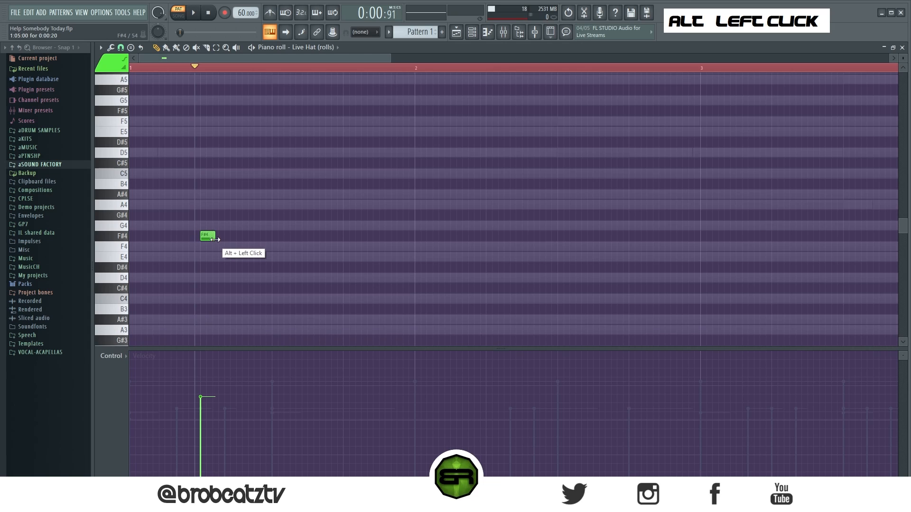
{"action": "left_click", "coordinate": [342, 236], "text": "alt"}
{"action": "right_click", "coordinate": [349, 236]}
Play back the pattern from just before the F#4 note.
{"action": "key", "text": "space"}
{"action": "key", "text": "space"}
{"action": "key", "text": "space"}
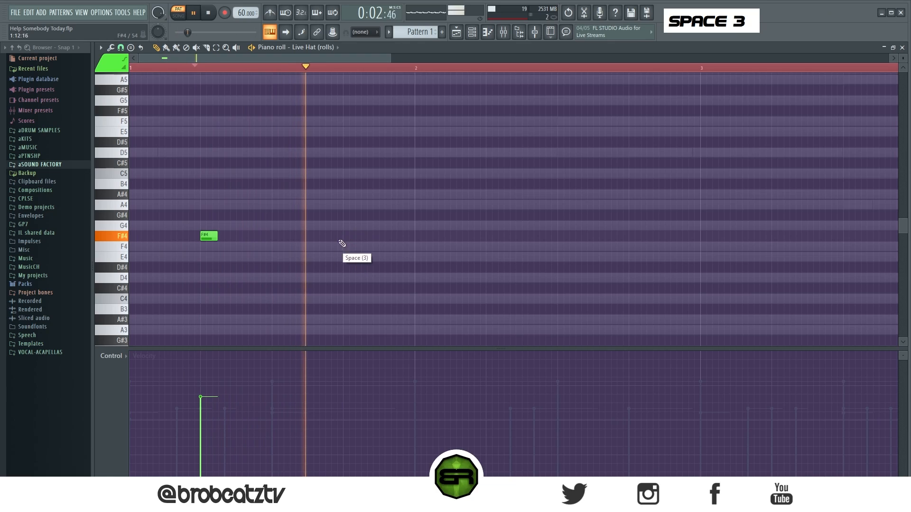
{"action": "key", "text": "space"}
Repeat the one-step F#4 note at step 13 of bar 1 and at steps 5, 11 and 13 of bar 2.
{"action": "key", "text": "ctrl+a"}
{"action": "left_click_drag", "start_coordinate": [209, 240], "coordinate": [494, 242], "text": "shift"}
{"action": "right_click", "coordinate": [594, 240]}
{"action": "left_click", "coordinate": [597, 237]}
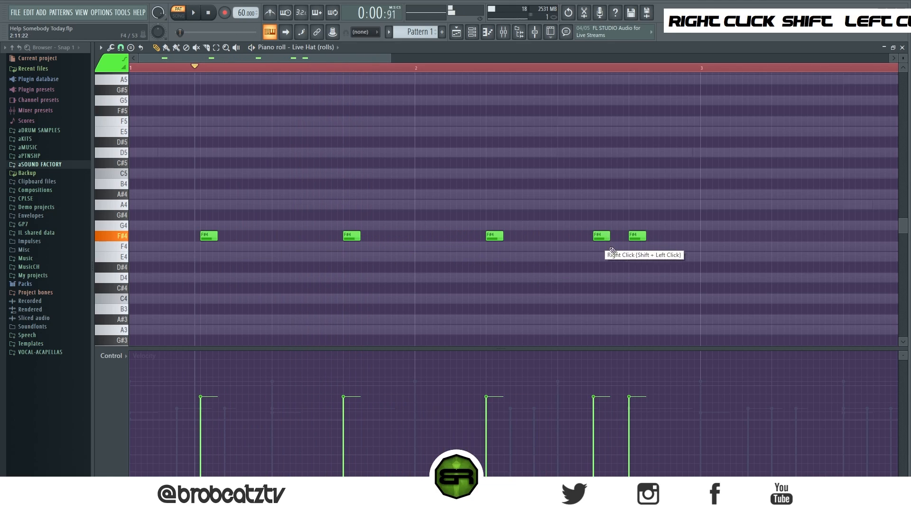
Stretch the last F#4 note to the end of bar 2 and chop it into a 1/3-step roll.
{"action": "left_click_drag", "start_coordinate": [648, 244], "coordinate": [684, 246]}
{"action": "left_click", "coordinate": [692, 237], "text": "ctrl"}
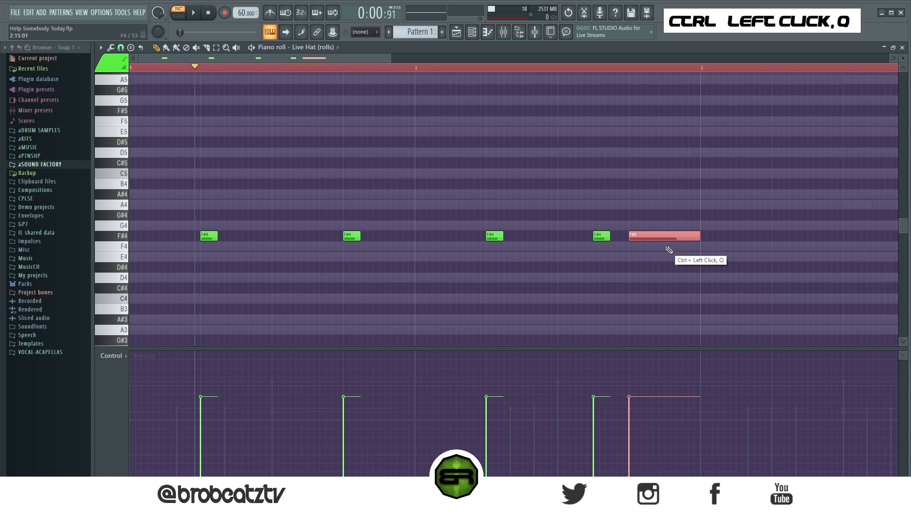
{"action": "key", "text": "ctrl"}
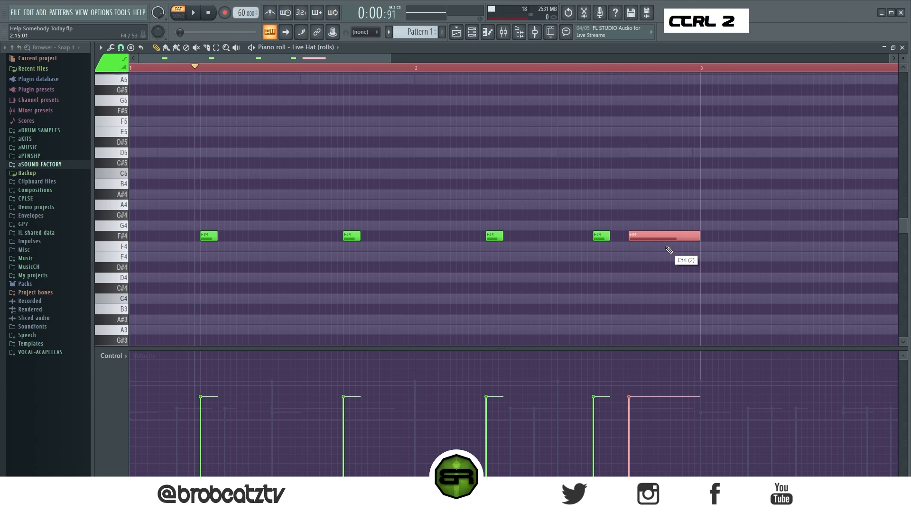
{"action": "key", "text": "ctrl+u"}
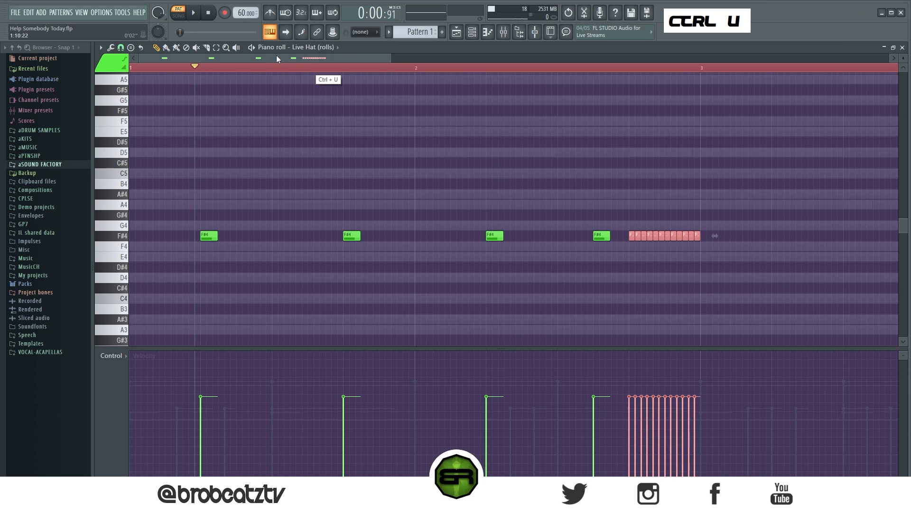
Turn off grid snap, vary the single hits' velocities slightly and ramp the roll's velocities gradually upward.
{"action": "left_click", "coordinate": [121, 48]}
{"action": "left_click", "coordinate": [135, 96]}
{"action": "right_click", "coordinate": [634, 298]}
{"action": "left_click_drag", "start_coordinate": [542, 347], "coordinate": [531, 274]}
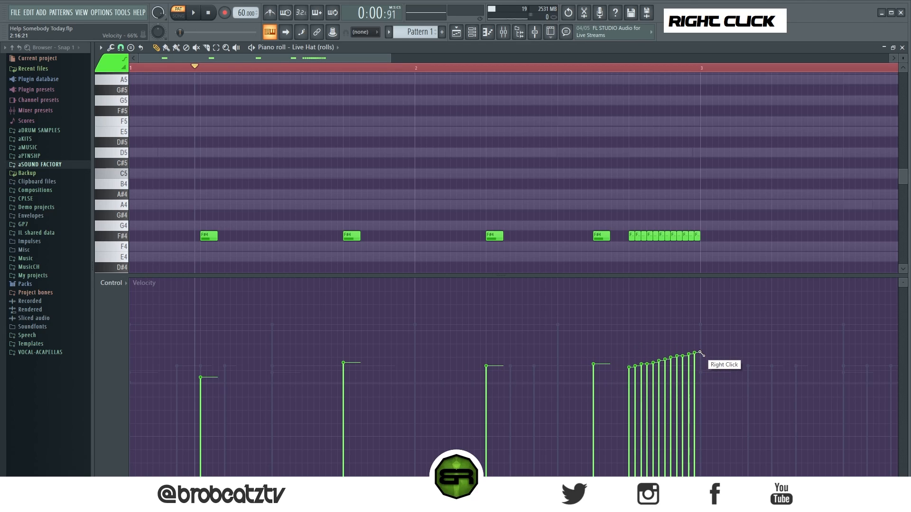
{"action": "double_click", "coordinate": [669, 362]}
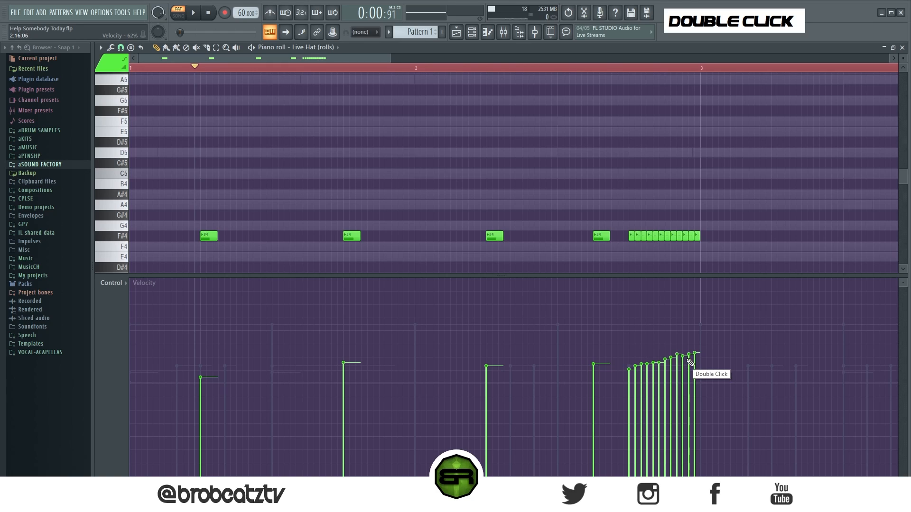
Lower the velocity of all the hat roll notes to a very low level while playing back the pattern.
{"action": "key", "text": "ctrl+a"}
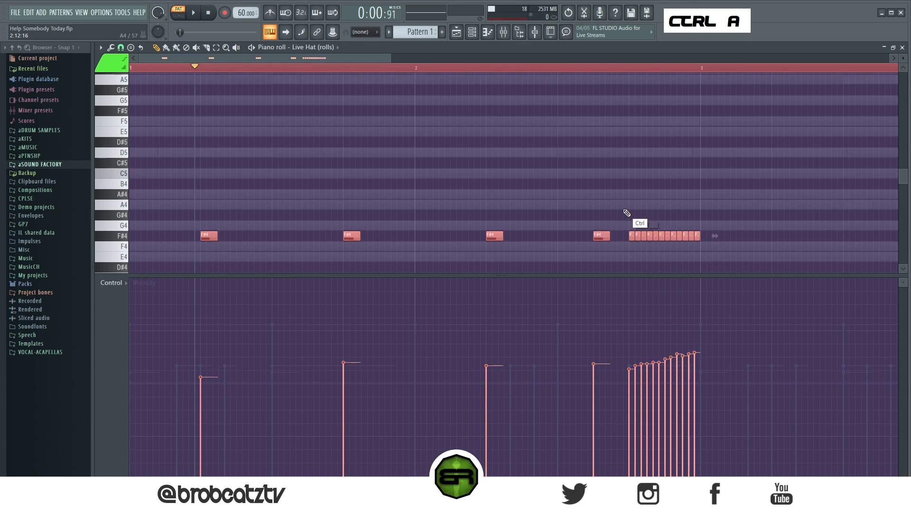
{"action": "scroll", "coordinate": [512, 155], "scroll_direction": "down", "scroll_amount": 10, "text": "alt"}
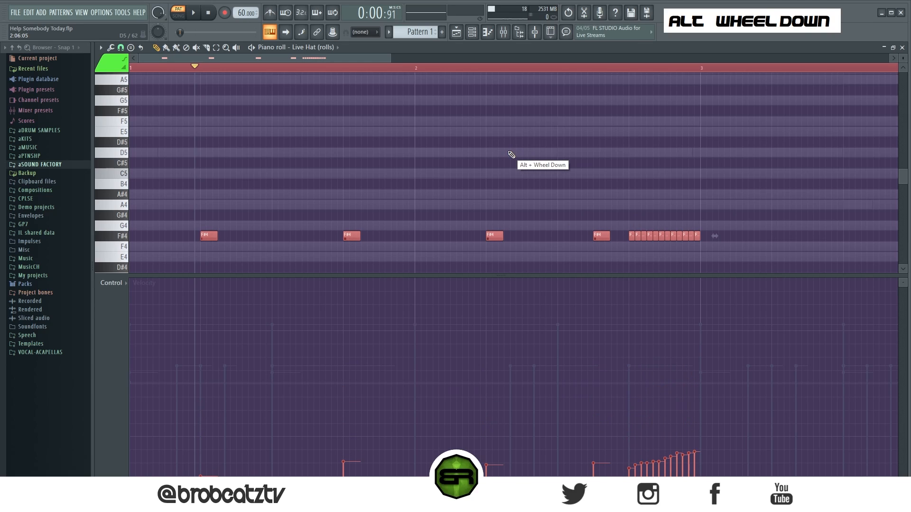
{"action": "scroll", "coordinate": [511, 154], "scroll_direction": "down", "scroll_amount": 5, "text": "alt"}
{"action": "scroll", "coordinate": [511, 155], "scroll_direction": "up", "scroll_amount": 3, "text": "alt"}
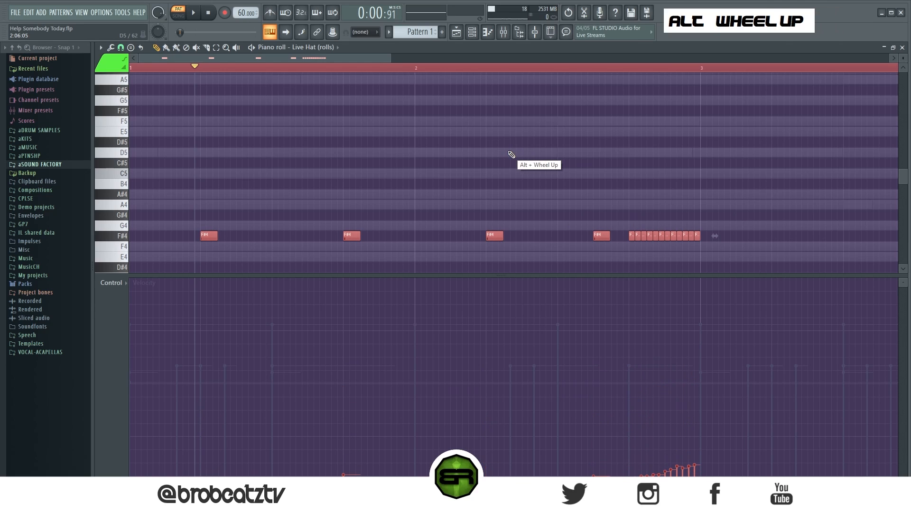
{"action": "key", "text": "space"}
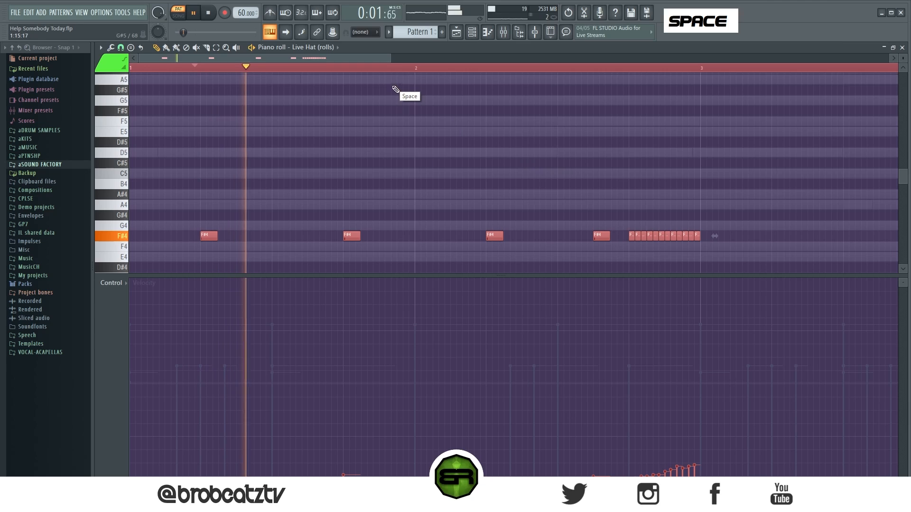
{"action": "scroll", "coordinate": [391, 105], "scroll_direction": "up", "scroll_amount": 3, "text": "alt"}
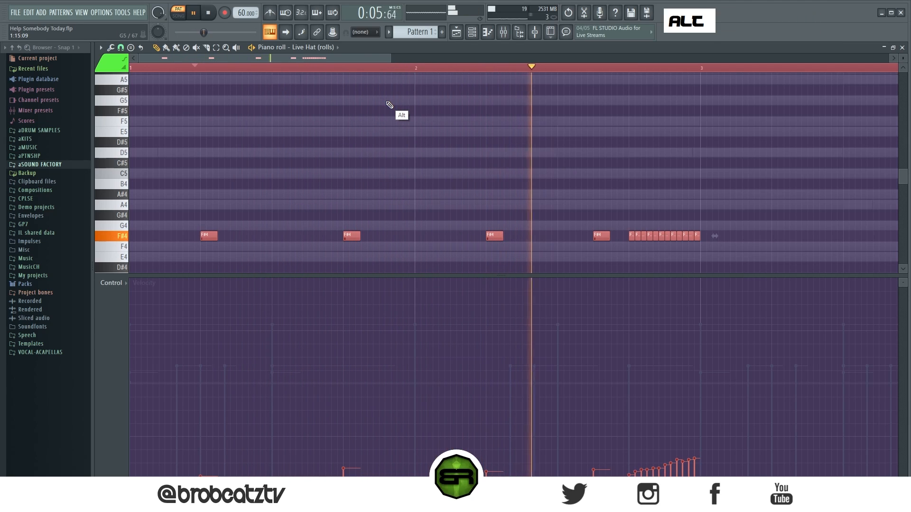
{"action": "key", "text": "alt"}
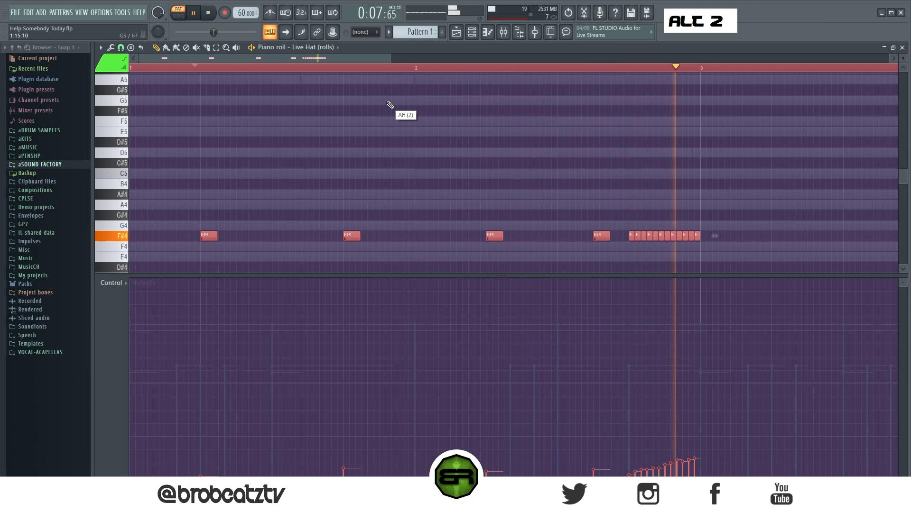
Lower the velocity of bar 2's last single hit and the roll slightly, and play back from mid bar 2.
{"action": "key", "text": "ctrl"}
{"action": "left_click_drag", "start_coordinate": [803, 190], "coordinate": [577, 254]}
{"action": "scroll", "coordinate": [647, 219], "scroll_direction": "down", "scroll_amount": 3, "text": "alt"}
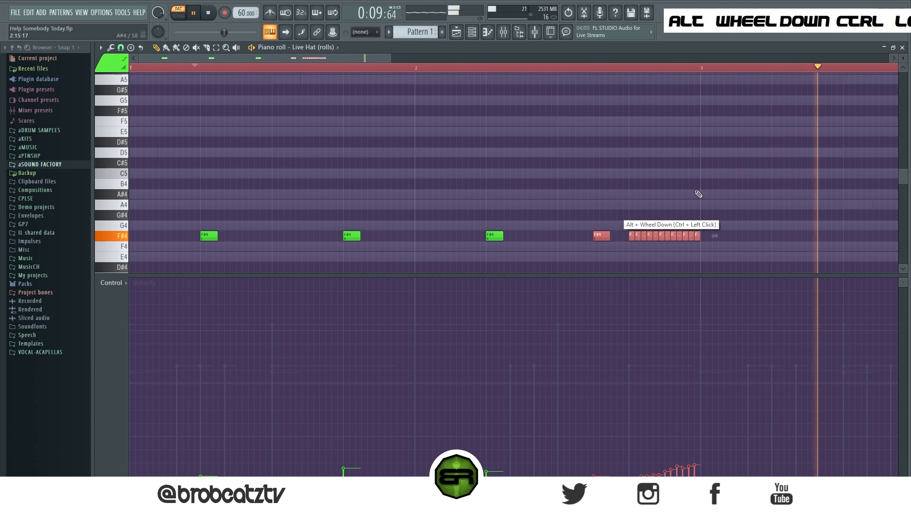
{"action": "key", "text": "space"}
{"action": "left_click", "coordinate": [567, 67]}
{"action": "key", "text": "space"}
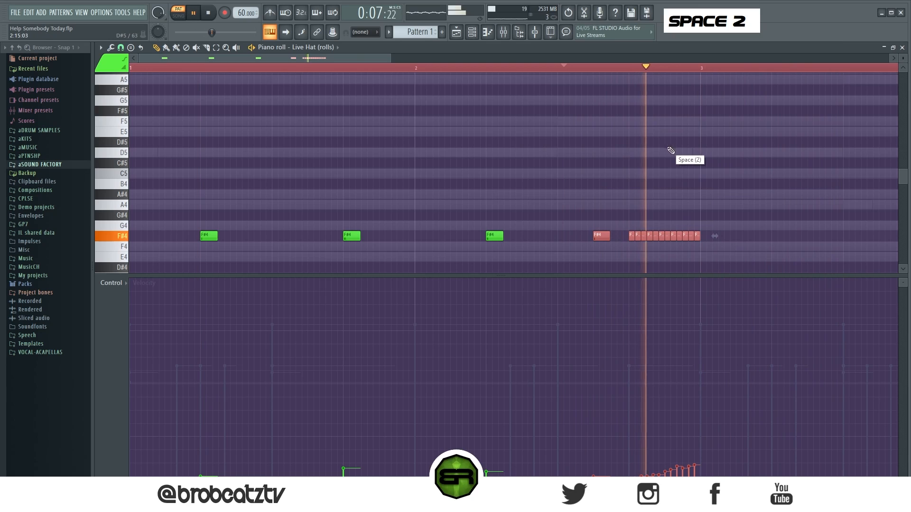
{"action": "key", "text": "space"}
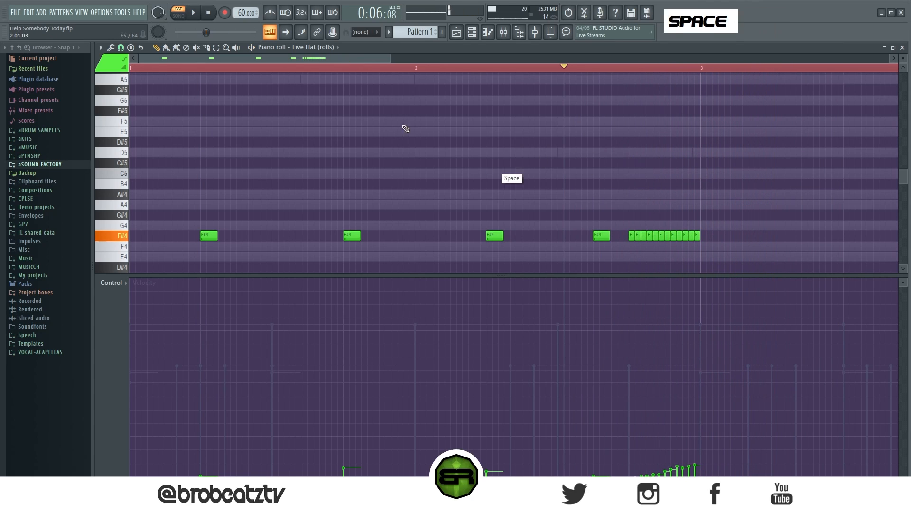
Enlarge the note area again and copy all the F#4 notes from bars 1–2 into bars 3–4.
{"action": "left_click_drag", "start_coordinate": [364, 277], "coordinate": [372, 405]}
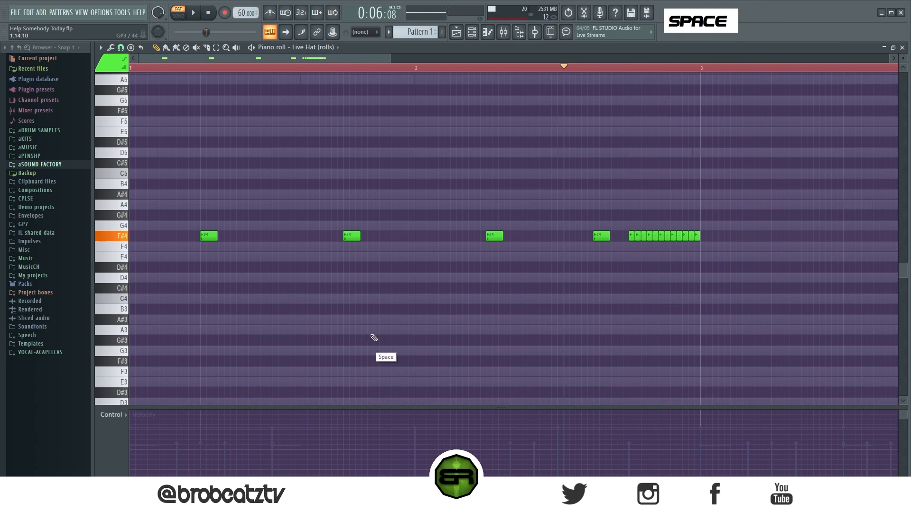
{"action": "right_click", "coordinate": [339, 301], "text": "ctrl"}
{"action": "key", "text": "ctrl+a"}
{"action": "left_click_drag", "start_coordinate": [178, 238], "coordinate": [520, 237]}
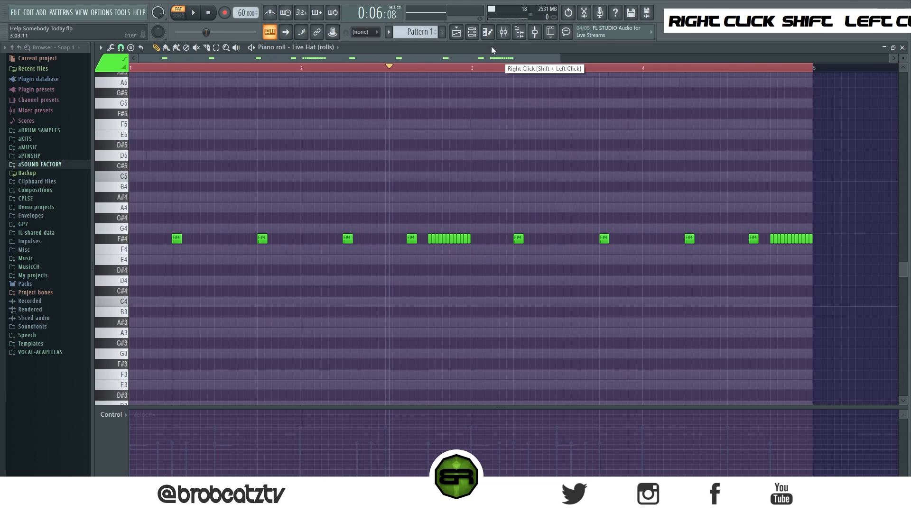
Open the Live Hat channel in the piano roll and place F#4 notes just before step 5 of bars 1 and 2.
{"action": "left_click", "coordinate": [487, 32]}
{"action": "right_click", "coordinate": [326, 233]}
{"action": "left_click", "coordinate": [334, 236]}
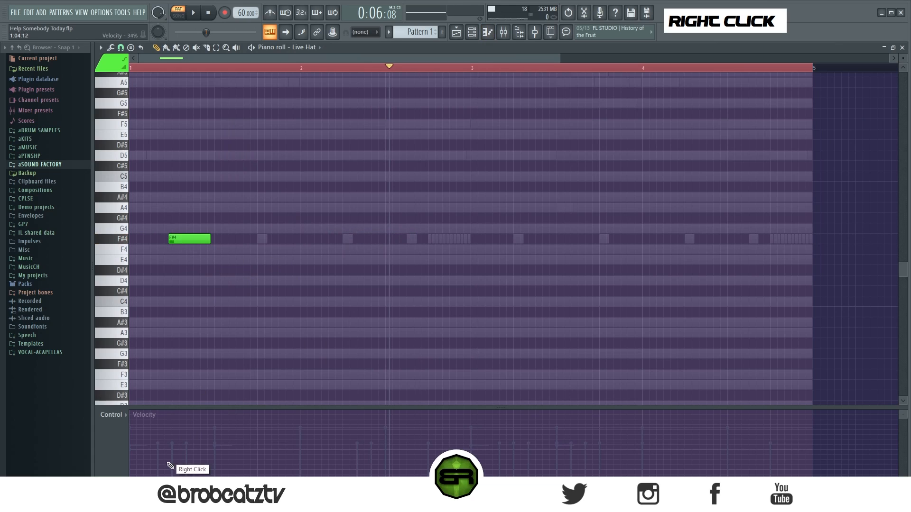
{"action": "left_click", "coordinate": [346, 239]}
Copy both Live Hat notes to step 5 of bars 3 and 4, and shift the originals slightly later onto step 5.
{"action": "key", "text": "ctrl+a"}
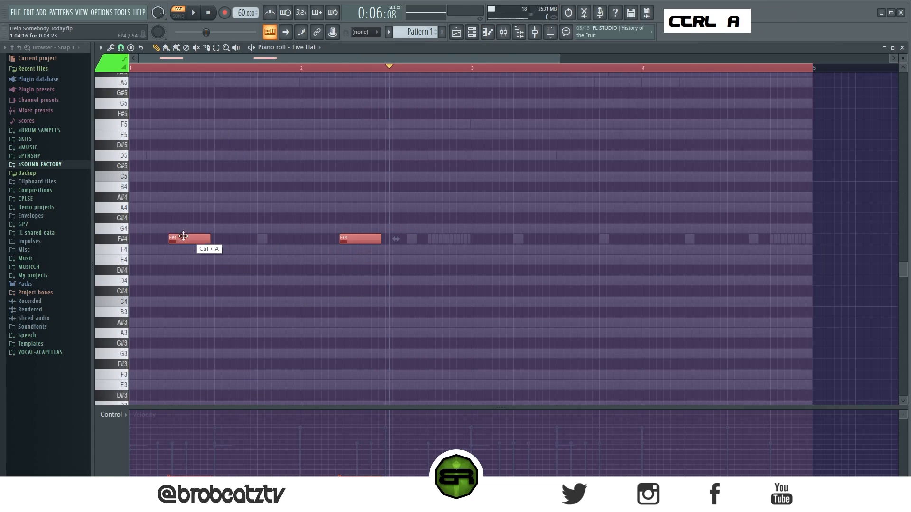
{"action": "left_click_drag", "start_coordinate": [187, 239], "coordinate": [517, 240]}
{"action": "left_click", "coordinate": [507, 281]}
{"action": "right_click", "coordinate": [508, 281]}
{"action": "left_click_drag", "start_coordinate": [149, 234], "coordinate": [364, 275]}
{"action": "left_click_drag", "start_coordinate": [346, 240], "coordinate": [349, 240]}
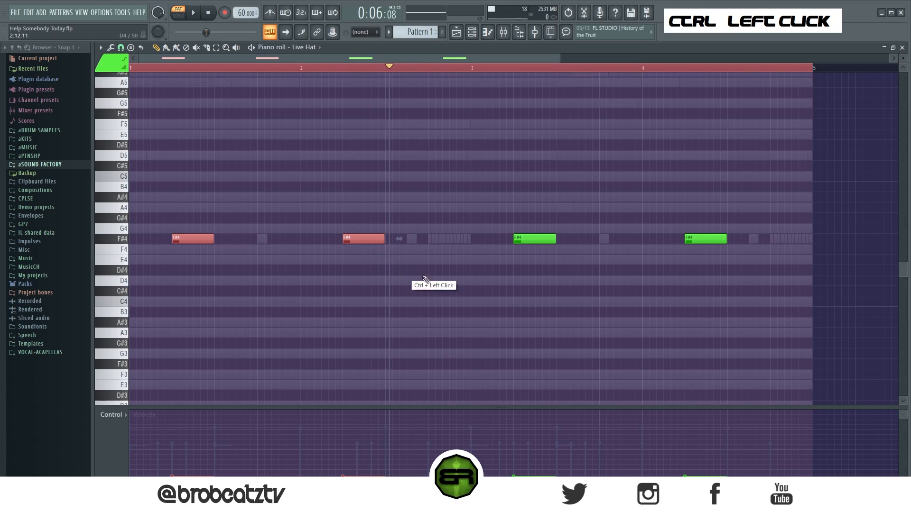
Add a short F#4 Live Hat note at step 3 of bar 3, just before the existing note.
{"action": "right_click", "coordinate": [496, 256]}
{"action": "left_click", "coordinate": [493, 240]}
{"action": "left_click", "coordinate": [524, 243], "text": "ctrl"}
{"action": "mouse_move", "coordinate": [536, 241]}
{"action": "left_mouse_down"}
{"action": "mouse_move", "coordinate": [525, 246]}
{"action": "mouse_move", "coordinate": [538, 244]}
{"action": "left_mouse_up"}
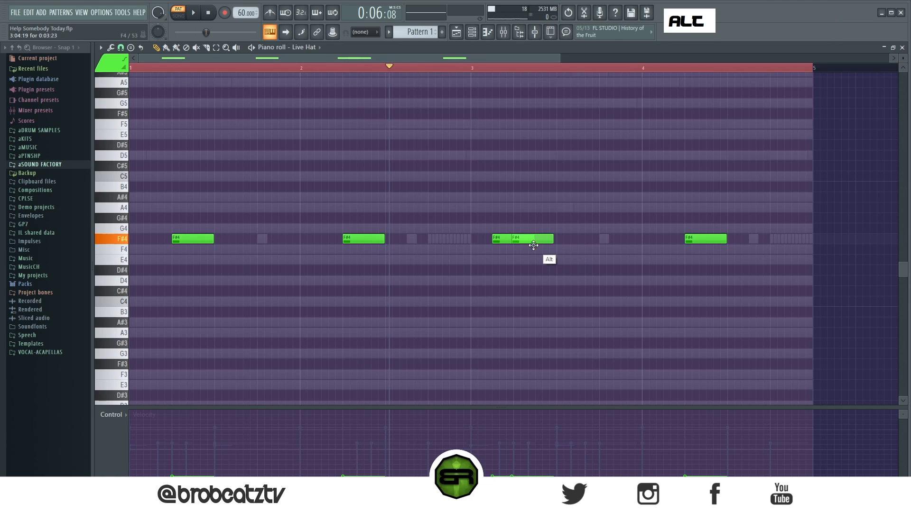
{"action": "left_click", "coordinate": [507, 240], "text": "ctrl"}
{"action": "left_click_drag", "start_coordinate": [531, 241], "coordinate": [504, 249]}
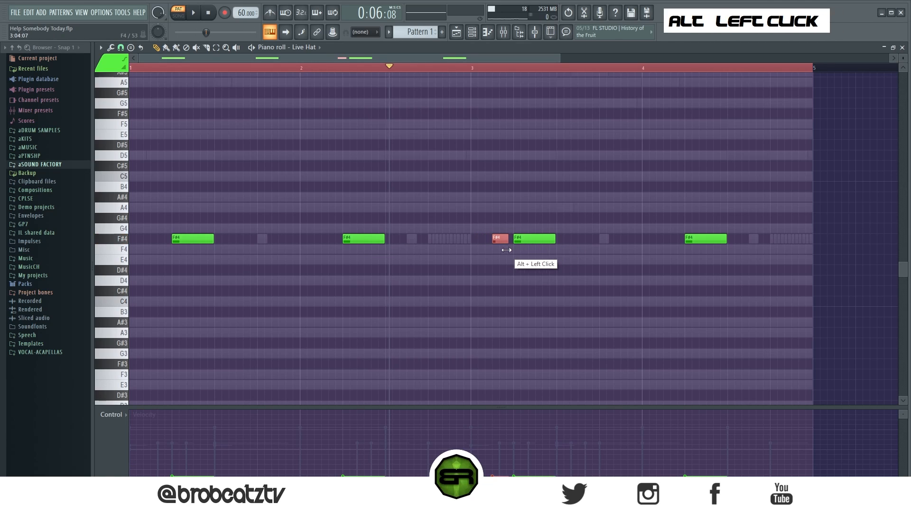
Play back from mid bar 2 while adjusting the velocity of the Live Hat notes in bar 3.
{"action": "key", "text": "space"}
{"action": "right_click", "coordinate": [519, 382]}
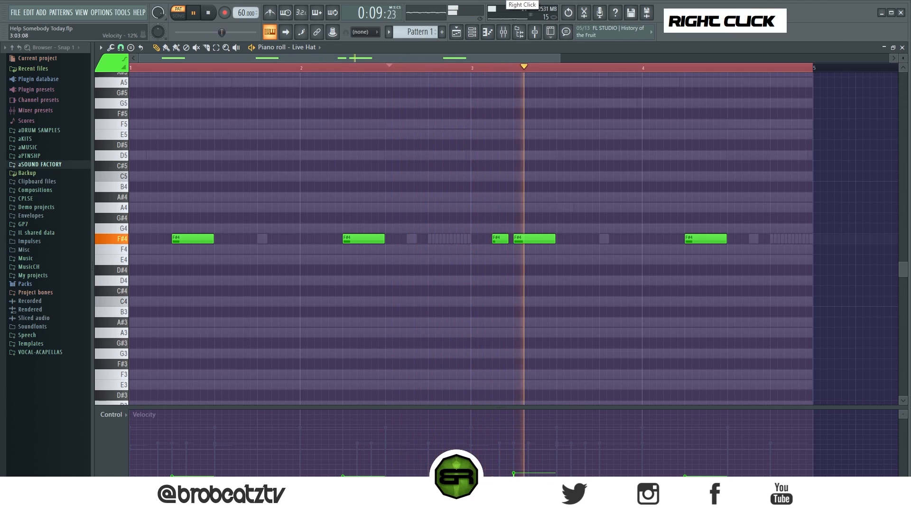
{"action": "key", "text": "space"}
{"action": "key", "text": "space"}
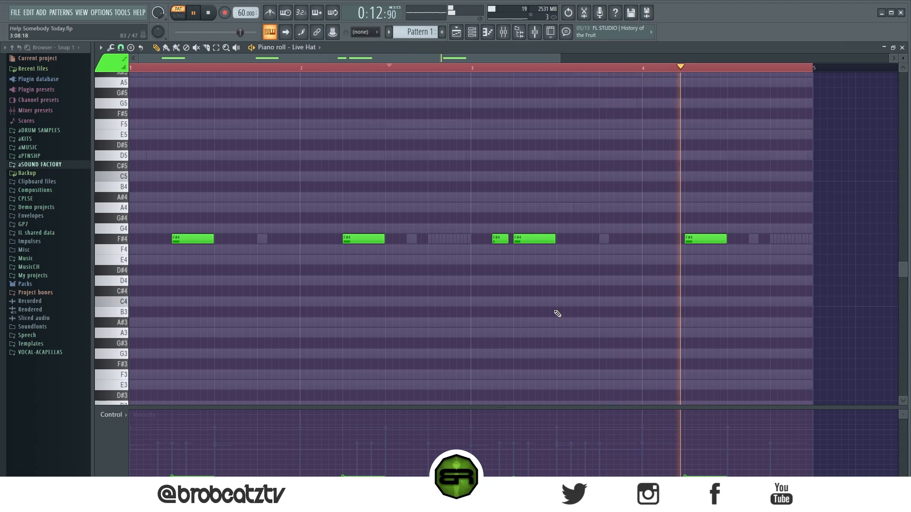
{"action": "key", "text": "space"}
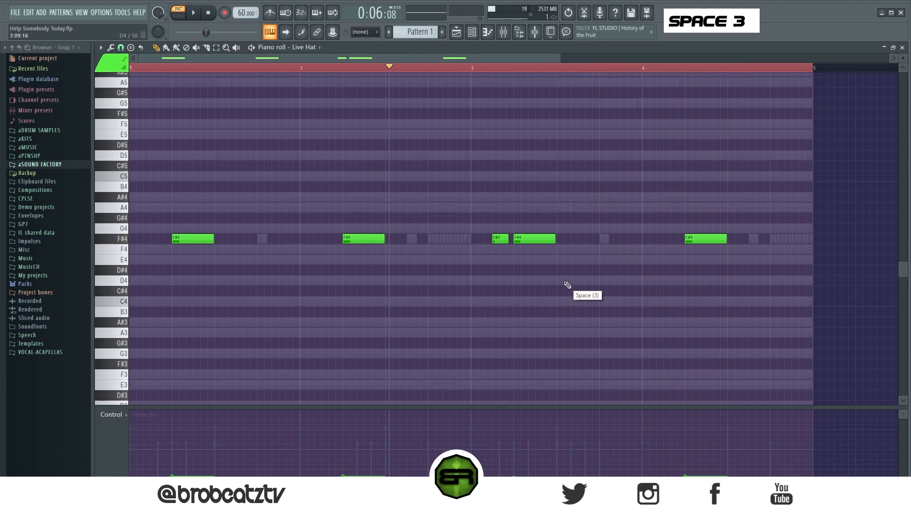
Clear the timeline selection, return the playhead to the start and open the Piano channel in the piano roll.
{"action": "double_click", "coordinate": [376, 70]}
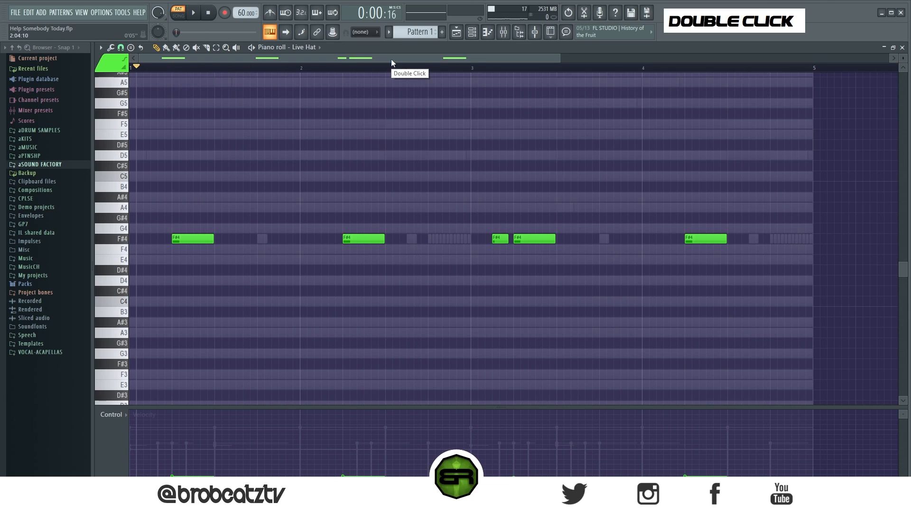
{"action": "left_click", "coordinate": [479, 36]}
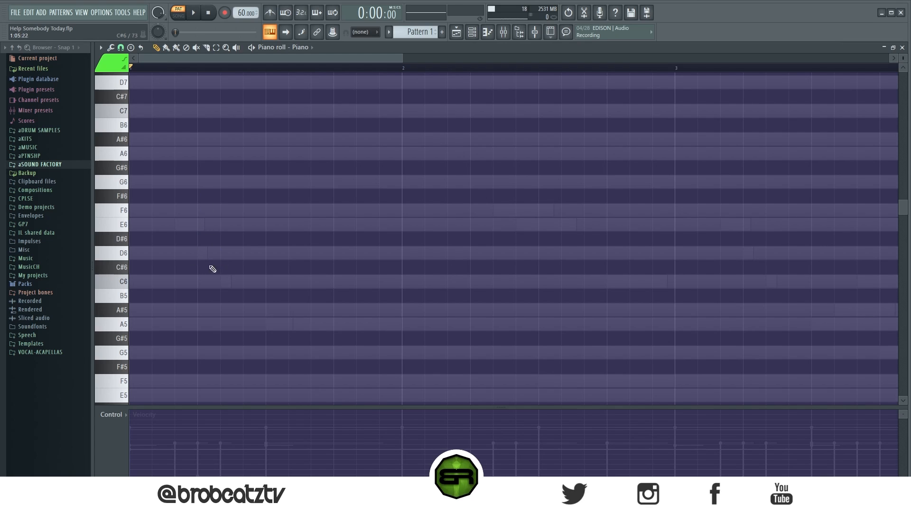
Place a long D6 Piano note at the start of bar 1 and play it back.
{"action": "left_click", "coordinate": [180, 259]}
{"action": "left_click", "coordinate": [140, 253], "text": "ctrl"}
{"action": "right_click", "coordinate": [271, 264], "text": "ctrl"}
{"action": "key", "text": "space"}
{"action": "key", "text": "space"}
{"action": "key", "text": "space"}
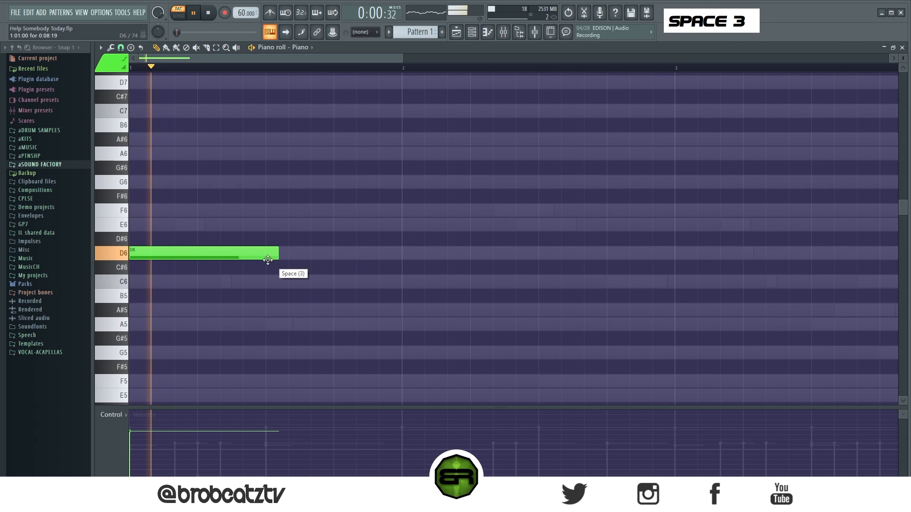
{"action": "key", "text": "space"}
Copy the D6 note down to A#5 and G5 at the start of bar 1 and audition the chord.
{"action": "left_click", "coordinate": [206, 254], "text": "ctrl"}
{"action": "left_click", "coordinate": [173, 250], "text": "shift"}
{"action": "left_click_drag", "start_coordinate": [174, 251], "coordinate": [144, 353]}
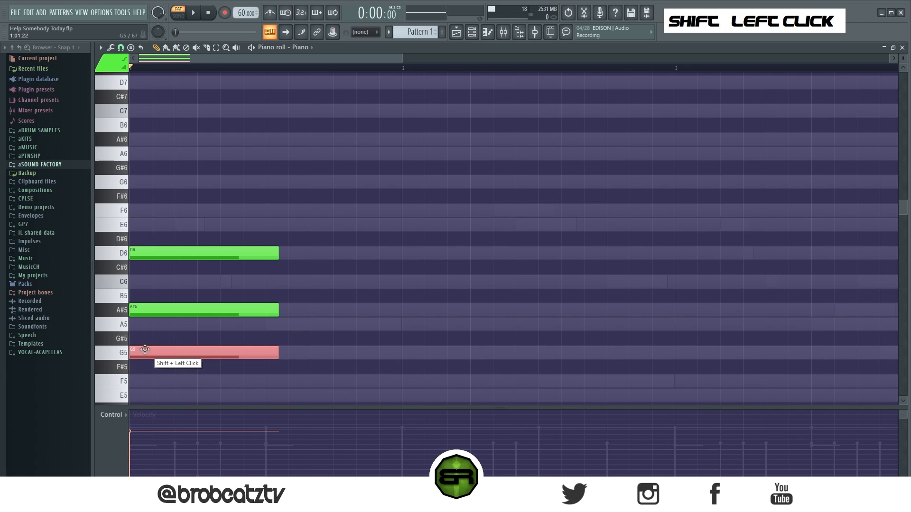
{"action": "key", "text": "space"}
{"action": "key", "text": "space"}
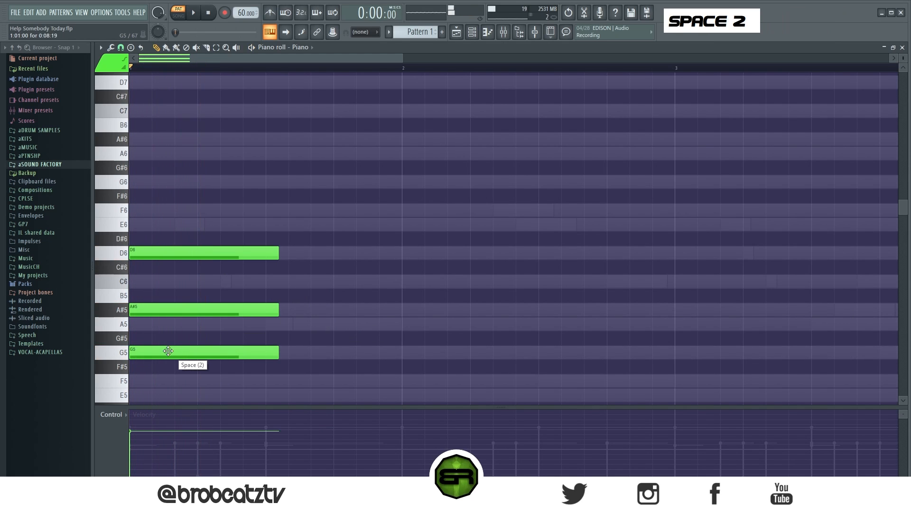
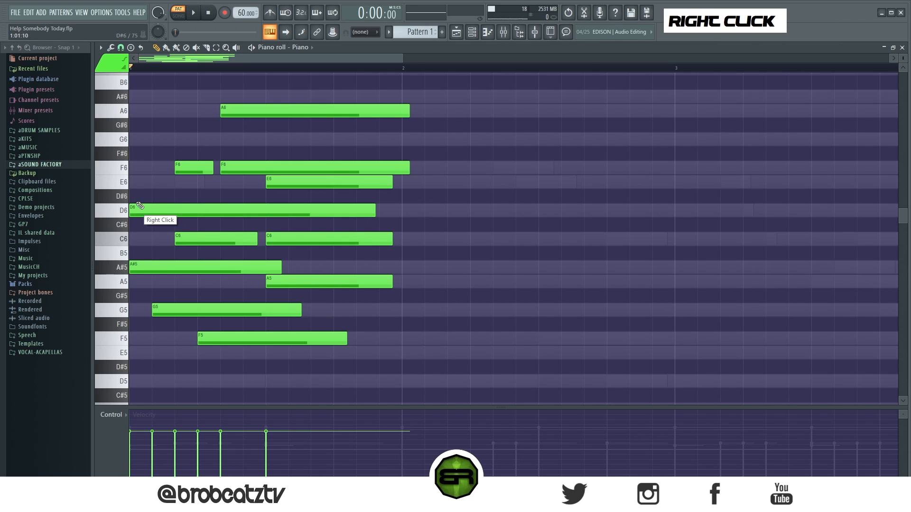
Assign colour group 2 to the six bar 1 notes that start before the long A6 note.
{"action": "left_click_drag", "start_coordinate": [136, 147], "coordinate": [198, 356]}
{"action": "left_click", "coordinate": [109, 62]}
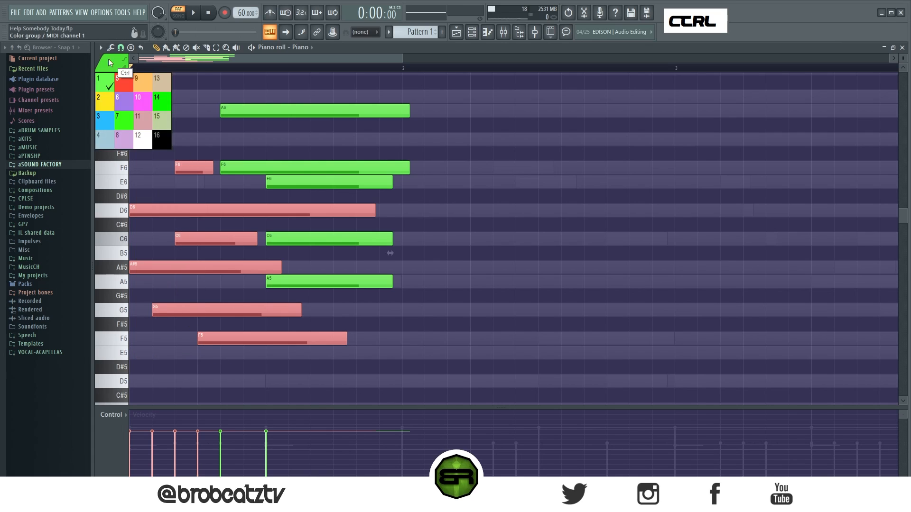
{"action": "left_click", "coordinate": [110, 104]}
{"action": "key", "text": "alt+c"}
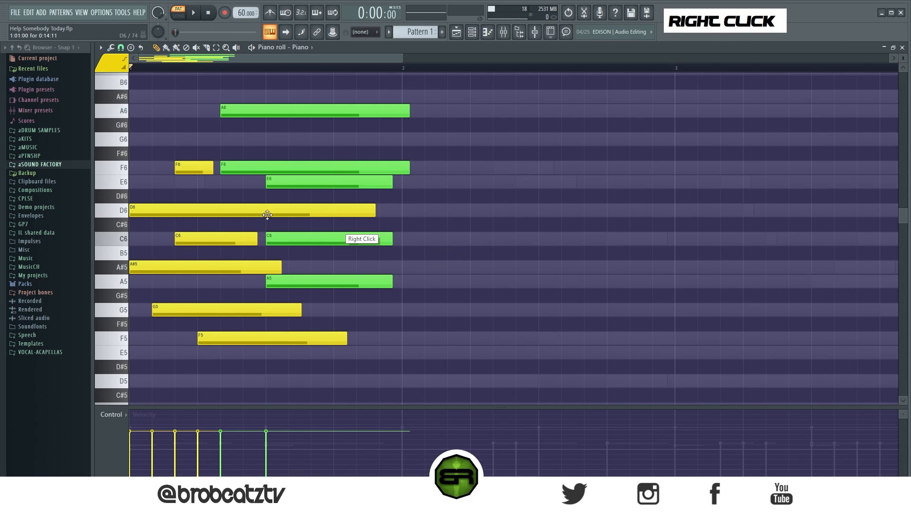
Play back the Piano pattern from the start through the bar 1 notes.
{"action": "scroll", "coordinate": [256, 214], "scroll_direction": "up", "scroll_amount": 3}
{"action": "key", "text": "space"}
{"action": "scroll", "coordinate": [379, 211], "scroll_direction": "down", "scroll_amount": 3}
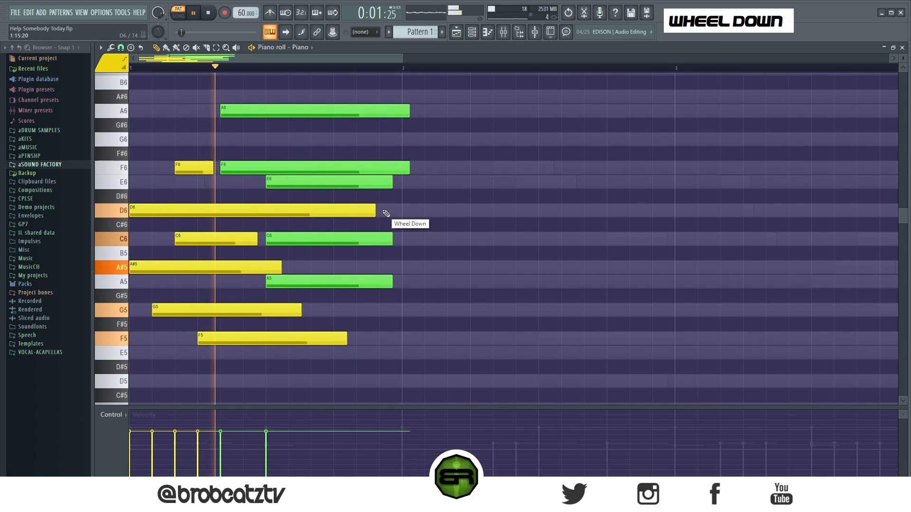
{"action": "right_click", "coordinate": [479, 248]}
{"action": "key", "text": "space"}
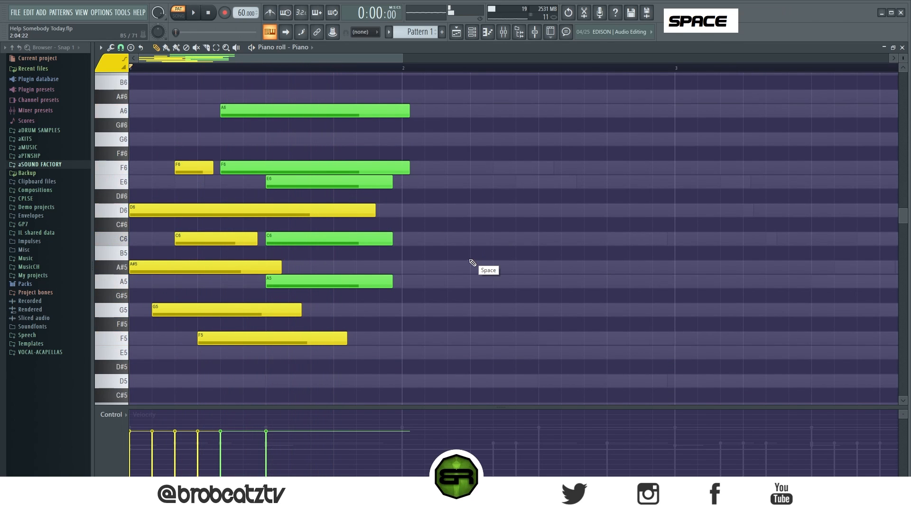
Add short descending E7, D7 and C7 notes in colour group 2 from beat 4 of bar 1, matching the short F6 note's length.
{"action": "scroll", "coordinate": [472, 263], "scroll_direction": "down", "scroll_amount": 3}
{"action": "scroll", "coordinate": [472, 265], "scroll_direction": "up", "scroll_amount": 11}
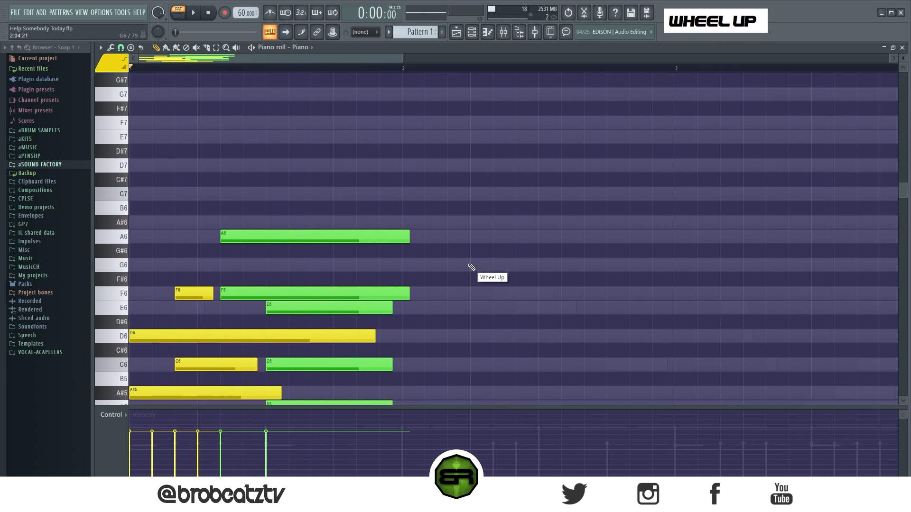
{"action": "right_click", "coordinate": [519, 251]}
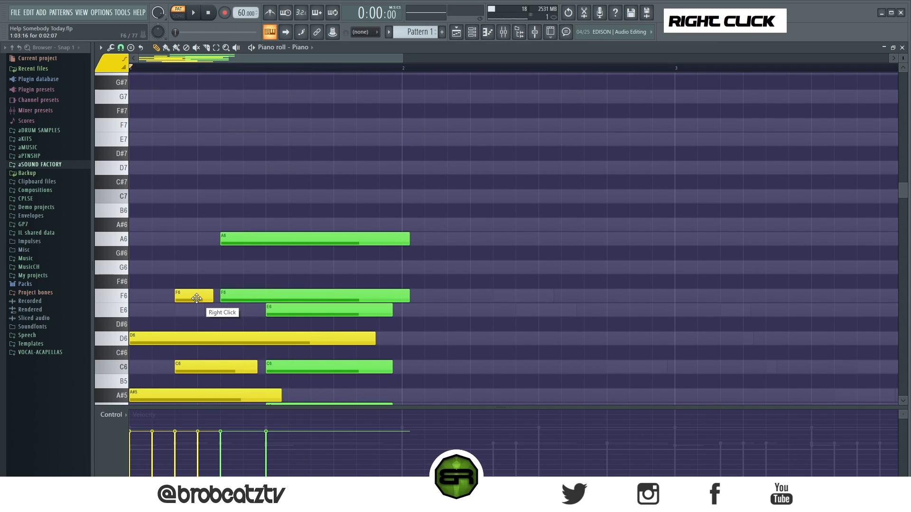
{"action": "left_click", "coordinate": [342, 140]}
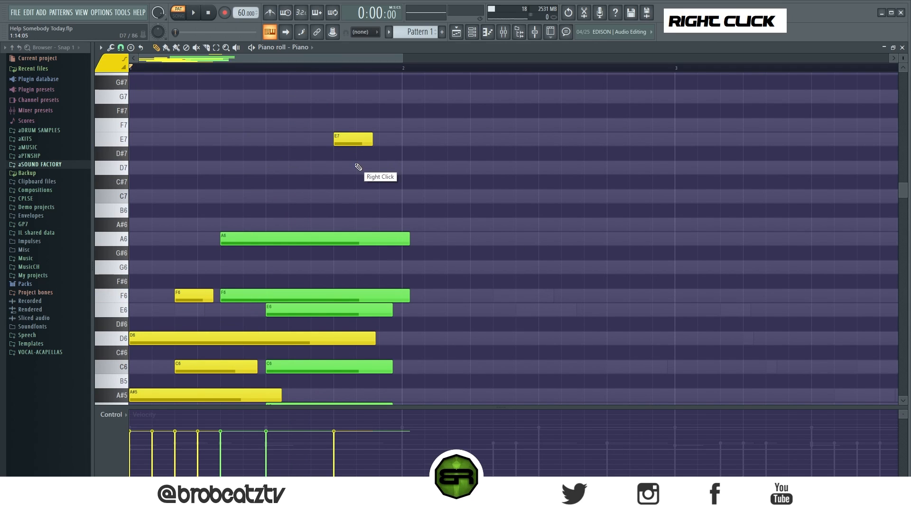
{"action": "left_click", "coordinate": [358, 167]}
{"action": "left_click", "coordinate": [379, 195]}
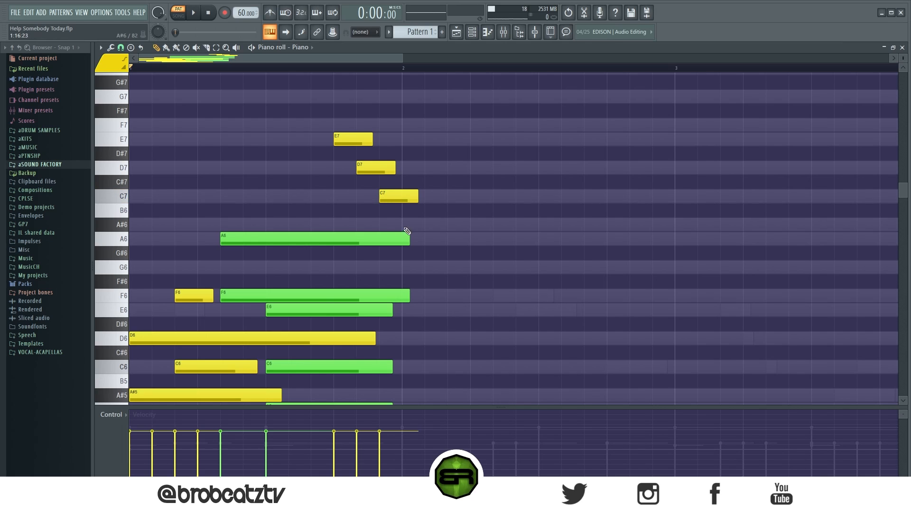
Shorten bar 1's A6 note to end before bar 2, place a matching A6 at bar 2's start and play from late bar 1.
{"action": "left_click", "coordinate": [407, 239], "text": "alt"}
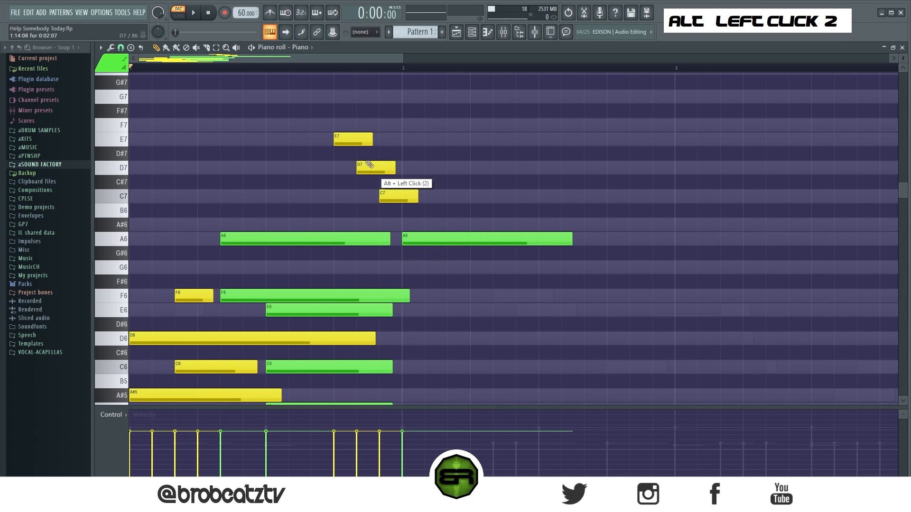
{"action": "key", "text": "space"}
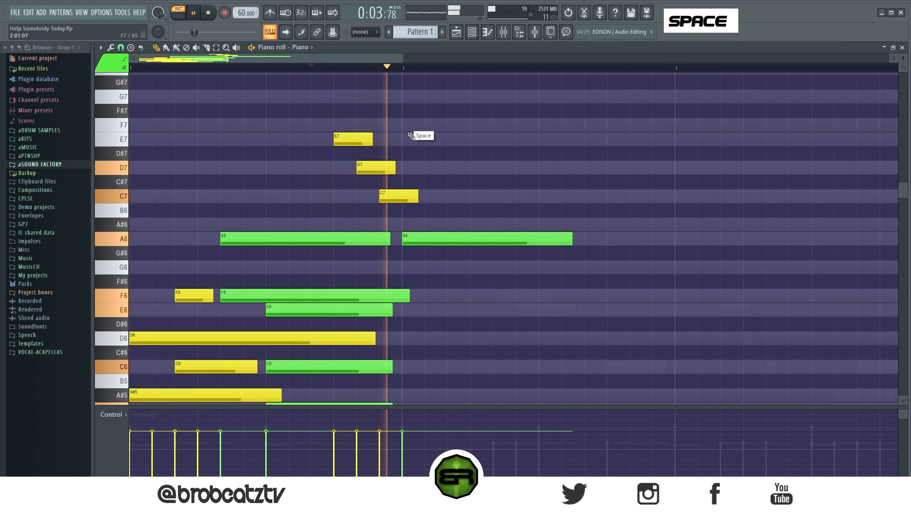
{"action": "key", "text": "space"}
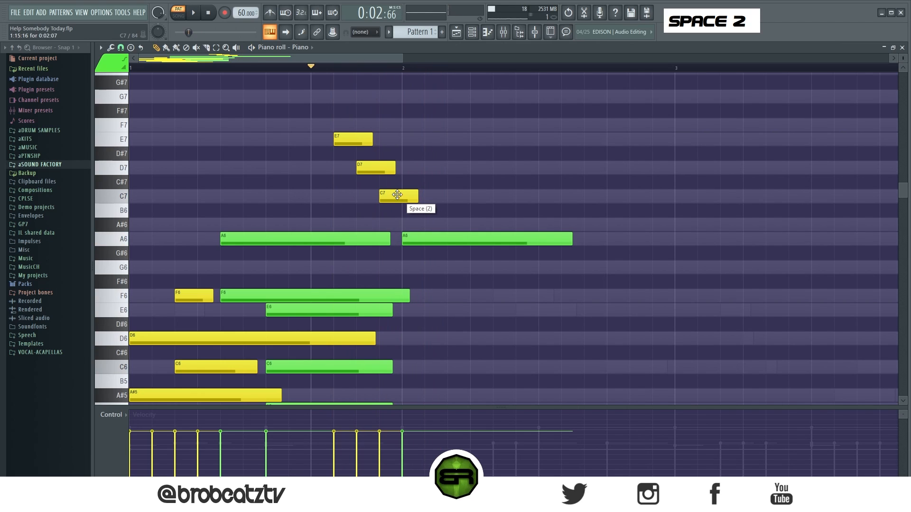
Set the snap to 1/4 beat, re-place the short D7 and C7 notes slightly earlier, and audition the run.
{"action": "left_click", "coordinate": [121, 48]}
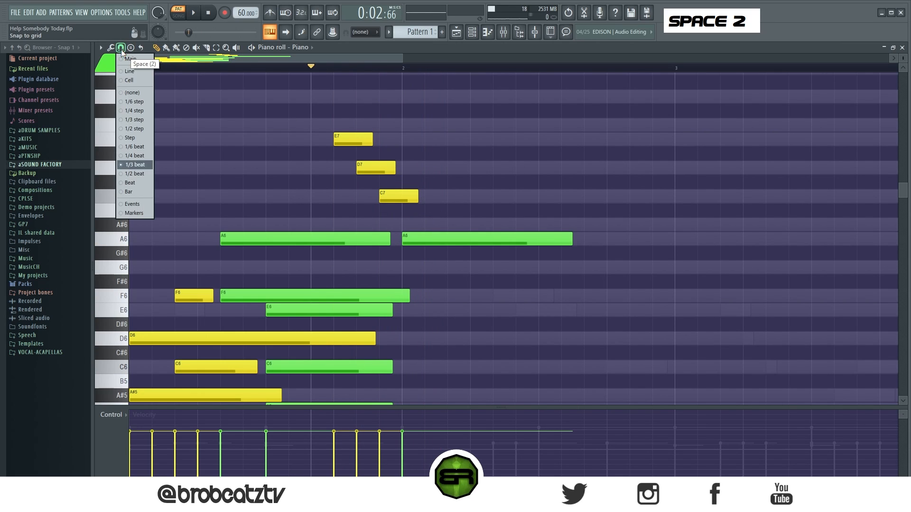
{"action": "left_click", "coordinate": [138, 152]}
{"action": "right_click", "coordinate": [379, 170]}
{"action": "left_click", "coordinate": [355, 168]}
{"action": "right_click", "coordinate": [382, 196]}
{"action": "left_click", "coordinate": [375, 196]}
{"action": "key", "text": "space"}
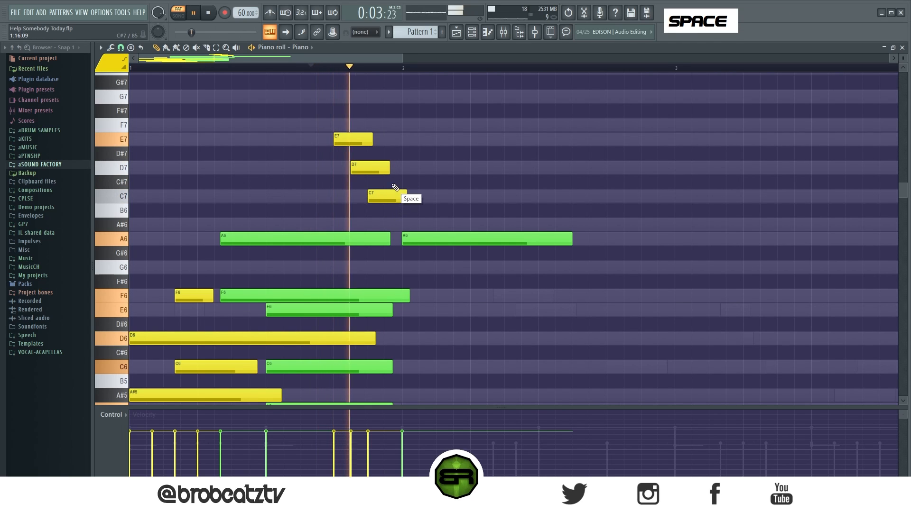
{"action": "key", "text": "space"}
{"action": "key", "text": "space"}
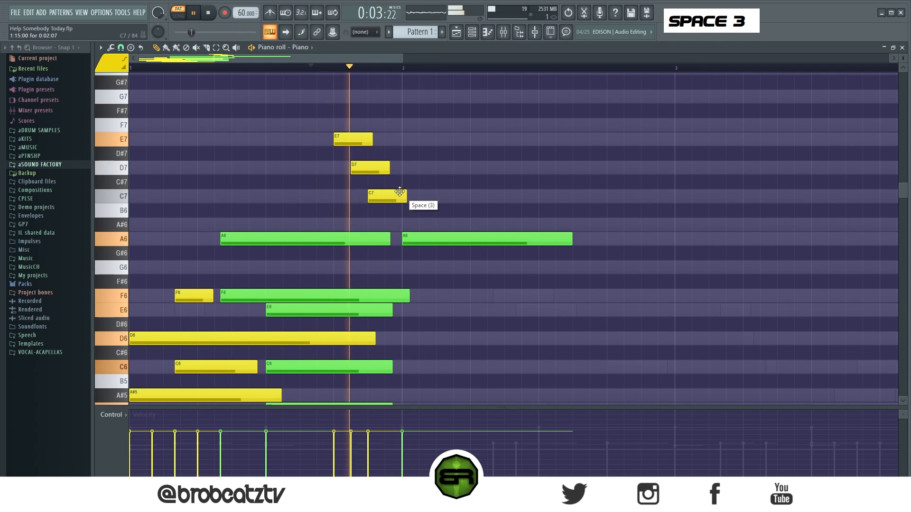
{"action": "key", "text": "space"}
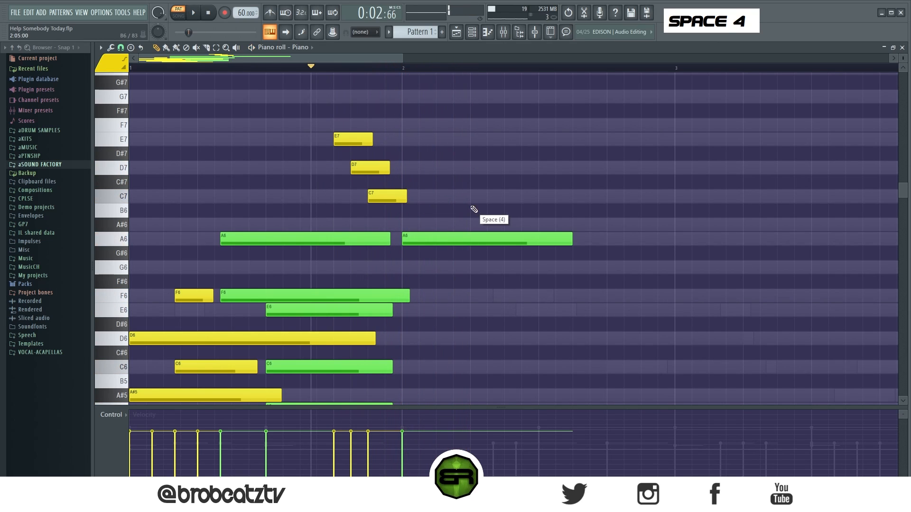
Copy the A6 note at the start of bar 2 down to F6, D6 and A#5 to form a chord.
{"action": "scroll", "coordinate": [473, 208], "scroll_direction": "down", "scroll_amount": 3}
{"action": "left_click", "coordinate": [417, 159], "text": "ctrl"}
{"action": "left_click_drag", "start_coordinate": [417, 159], "coordinate": [422, 255], "text": "shift"}
{"action": "left_click_drag", "start_coordinate": [422, 255], "coordinate": [427, 318], "text": "shift"}
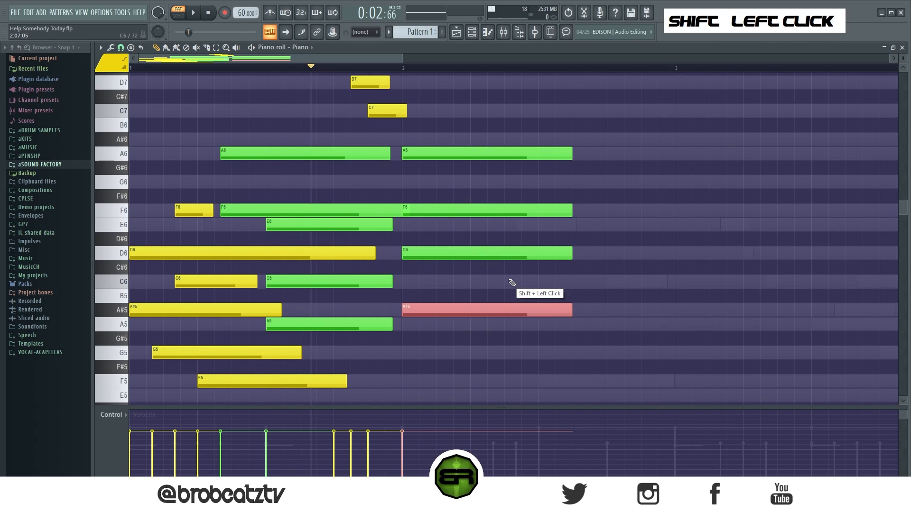
{"action": "right_click", "coordinate": [450, 236]}
Shorten the long F6 and E6 notes in bar 1 to end before bar 2 and play back the transition.
{"action": "mouse_move", "coordinate": [396, 208]}
{"action": "left_mouse_down", "text": "ctrl"}
{"action": "mouse_move", "coordinate": [378, 233]}
{"action": "mouse_move", "coordinate": [399, 209]}
{"action": "left_mouse_up", "text": "ctrl"}
{"action": "right_click", "coordinate": [405, 183]}
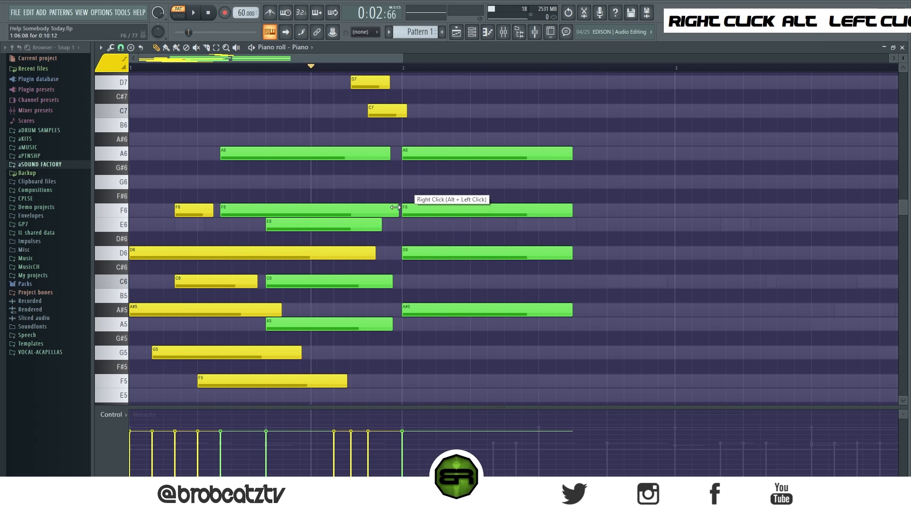
{"action": "key", "text": "space"}
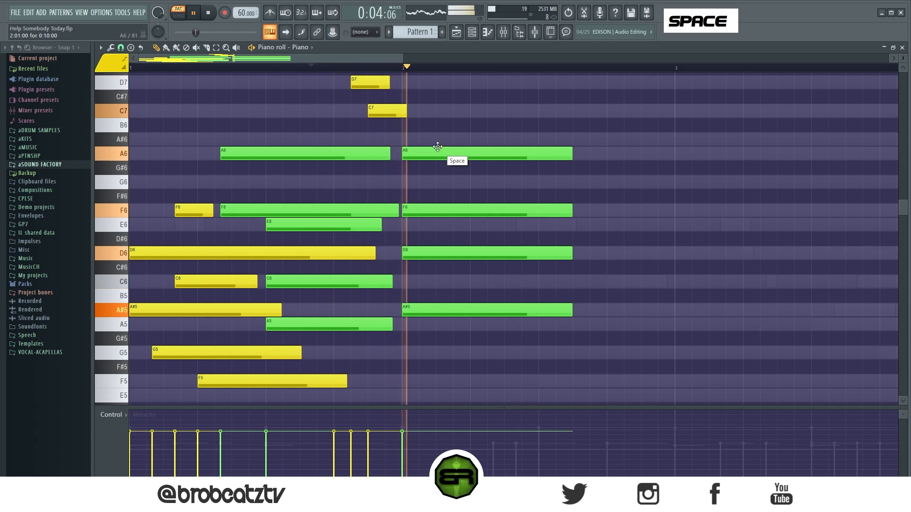
{"action": "key", "text": "space"}
{"action": "left_click", "coordinate": [469, 184]}
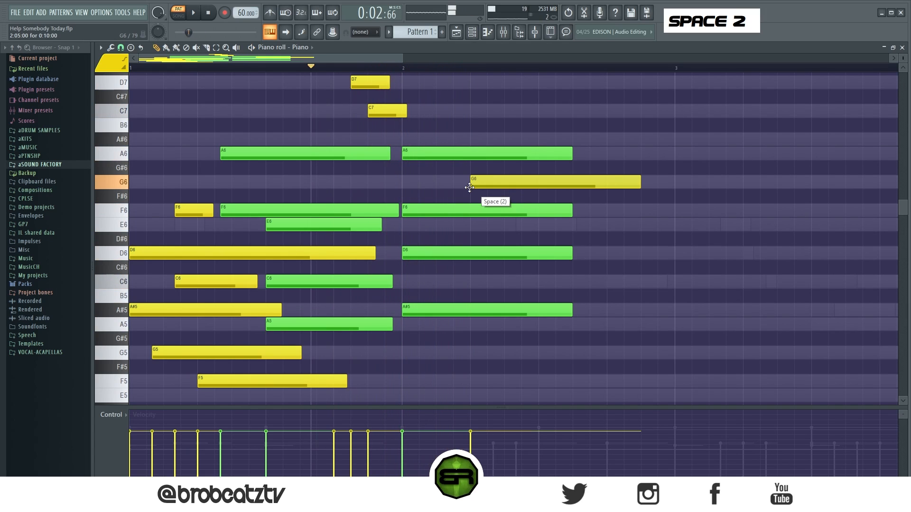
{"action": "left_click", "coordinate": [451, 160]}
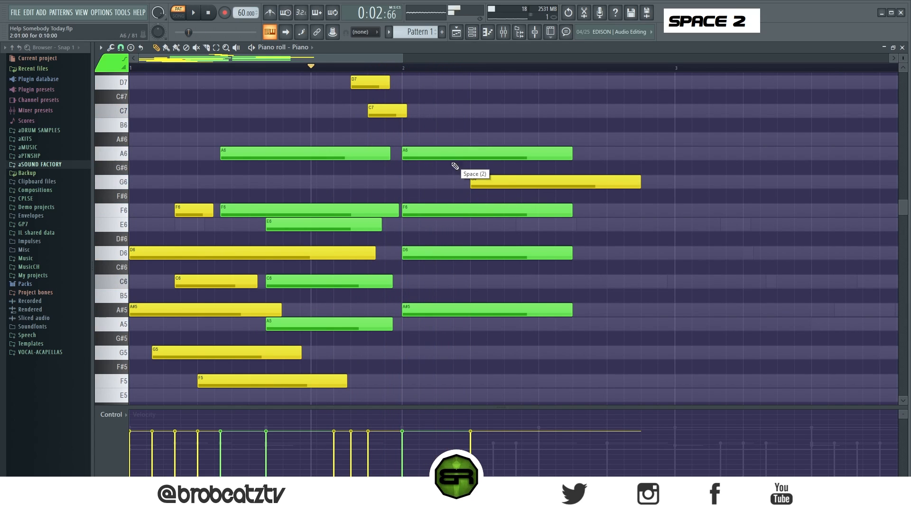
{"action": "right_click", "coordinate": [482, 182]}
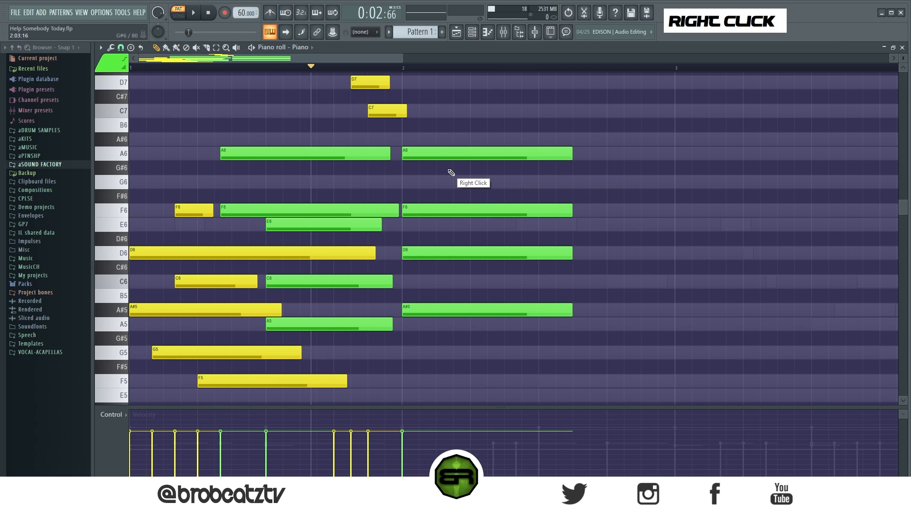
Assign colour group 2 to the A6, F6, D6 and A#5 chord at the start of bar 2.
{"action": "left_click_drag", "start_coordinate": [472, 135], "coordinate": [519, 344]}
{"action": "left_click", "coordinate": [109, 61]}
{"action": "double_click", "coordinate": [104, 101]}
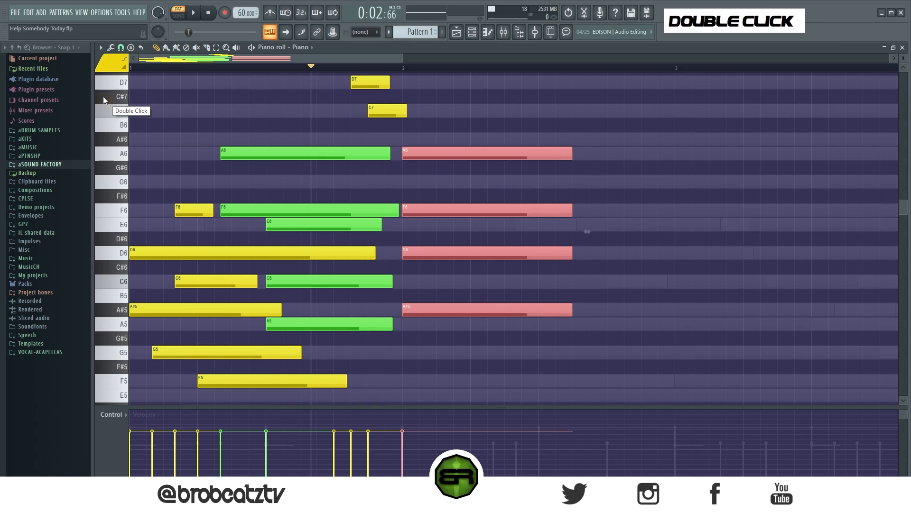
{"action": "key", "text": "alt+c"}
{"action": "right_click", "coordinate": [621, 143]}
Add a shorter G6 note at beat 2 of bar 2 and trim it with the chord so the chord ends at beat 3.
{"action": "left_click", "coordinate": [492, 155]}
{"action": "left_click", "coordinate": [473, 182]}
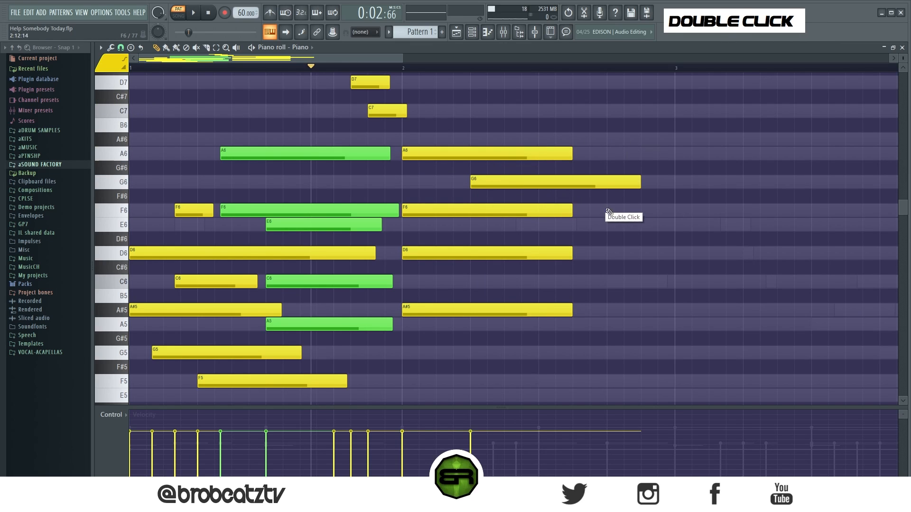
{"action": "left_click_drag", "start_coordinate": [640, 183], "coordinate": [561, 191]}
{"action": "left_click_drag", "start_coordinate": [558, 147], "coordinate": [553, 374]}
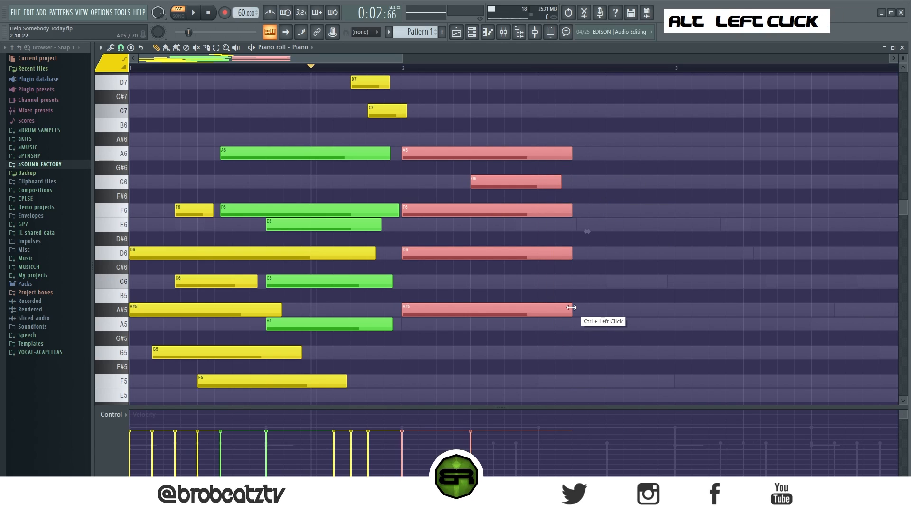
{"action": "left_click_drag", "start_coordinate": [572, 310], "coordinate": [538, 311]}
{"action": "right_click", "coordinate": [563, 285]}
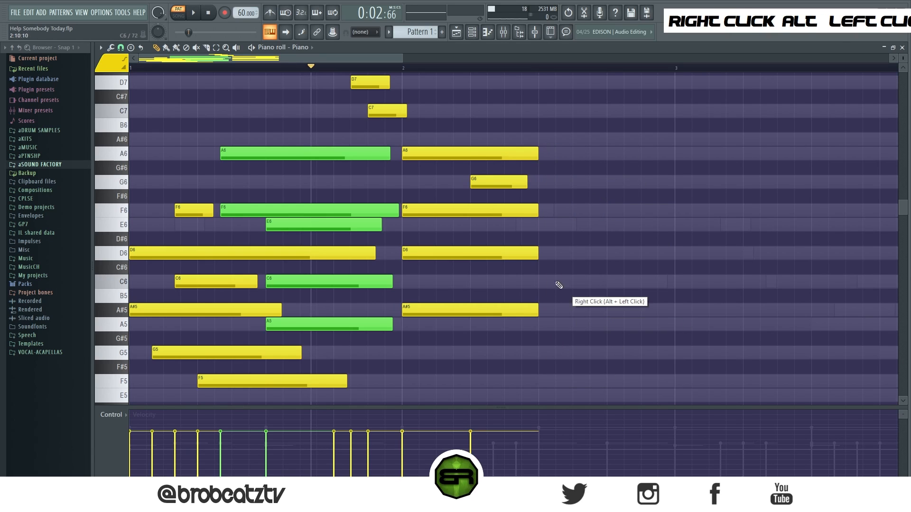
Build an A6, E6 and C6 chord at beat 3 of bar 2 using bar 1's E6 note length and colour, auditioning it.
{"action": "left_click", "coordinate": [286, 224]}
{"action": "left_click", "coordinate": [543, 154]}
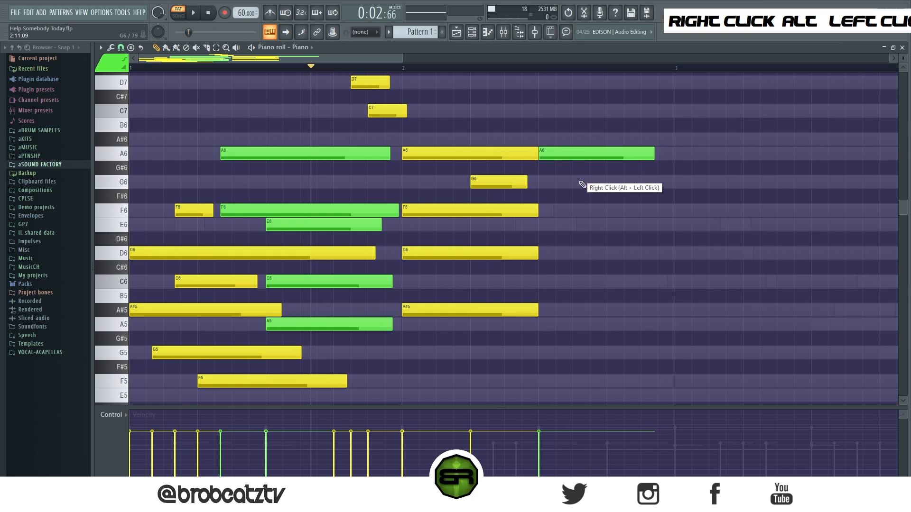
{"action": "key", "text": "space"}
{"action": "left_click", "coordinate": [544, 225]}
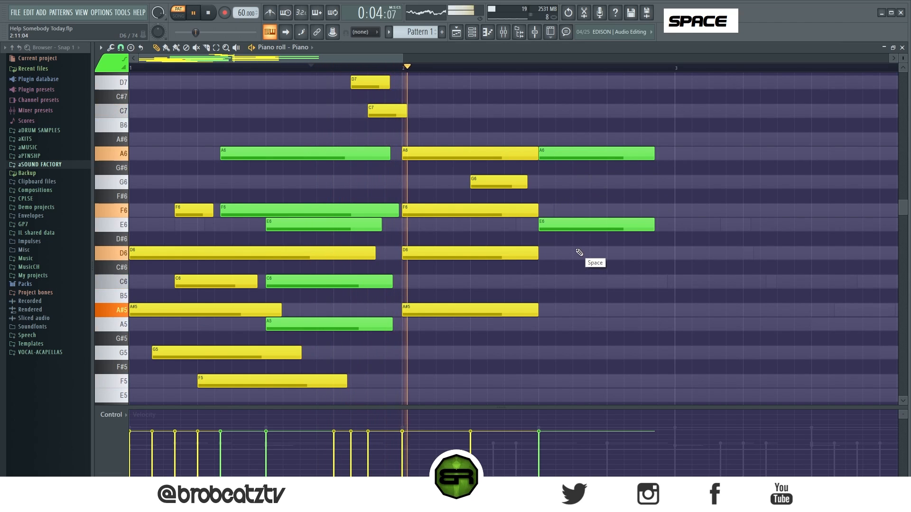
{"action": "key", "text": "space"}
{"action": "left_click", "coordinate": [575, 227], "text": "ctrl"}
{"action": "left_click_drag", "start_coordinate": [574, 227], "coordinate": [571, 288]}
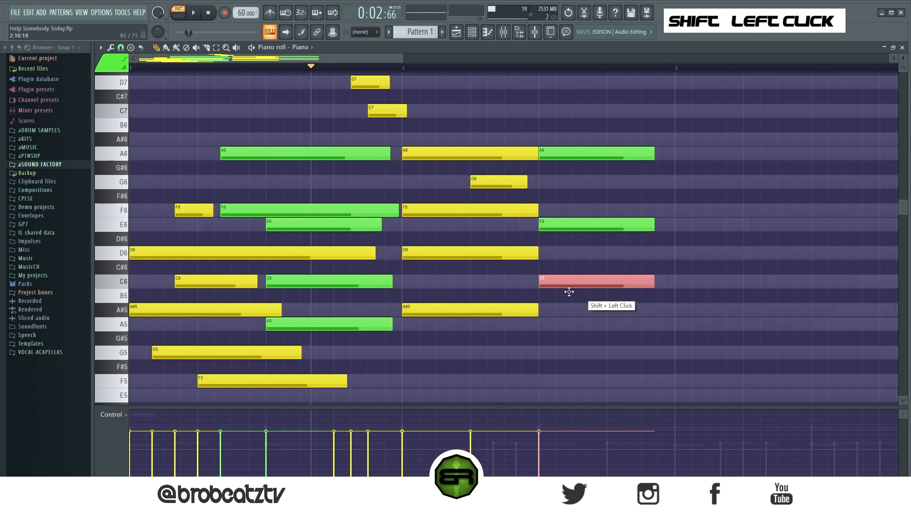
{"action": "key", "text": "space"}
{"action": "right_click", "coordinate": [578, 322]}
Copy bar 1's overlapping C6 and A5 notes to beat 4 of bar 2 during playback.
{"action": "left_click", "coordinate": [328, 324], "text": "ctrl"}
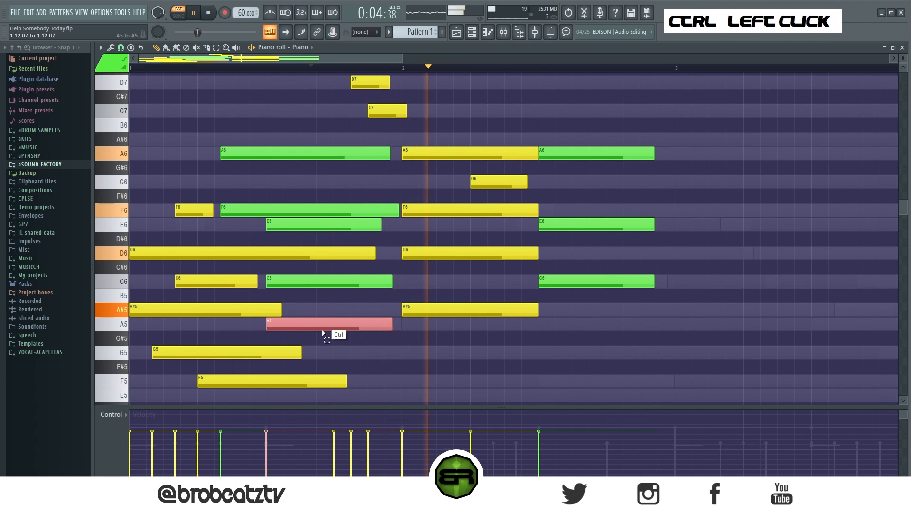
{"action": "left_click", "coordinate": [314, 280], "text": "ctrl"}
{"action": "left_click_drag", "start_coordinate": [314, 326], "coordinate": [654, 326]}
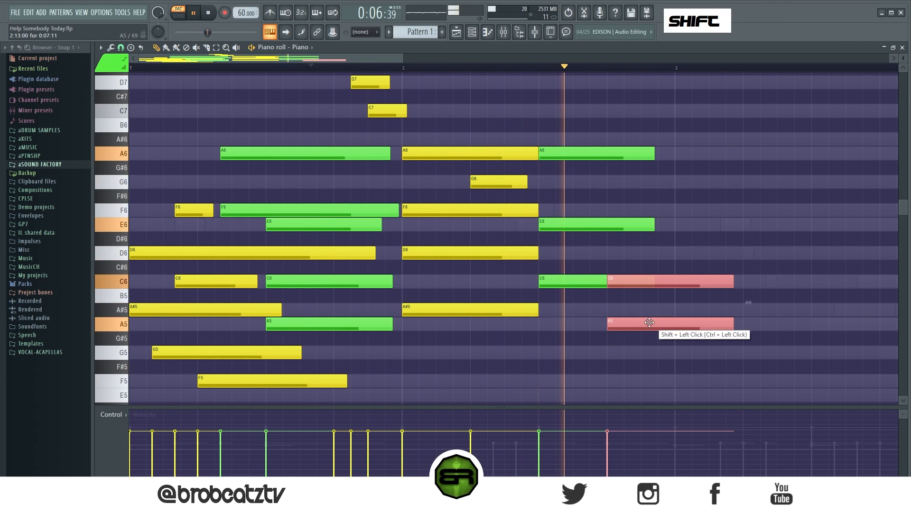
{"action": "right_click", "coordinate": [654, 351]}
{"action": "key", "text": "space"}
Add a D6 note at beat 4 of bar 2 and shorten beat 3's E6 and C6 notes to end just before it.
{"action": "left_click", "coordinate": [650, 259]}
{"action": "left_click_drag", "start_coordinate": [565, 220], "coordinate": [580, 304]}
{"action": "left_click_drag", "start_coordinate": [653, 282], "coordinate": [604, 287]}
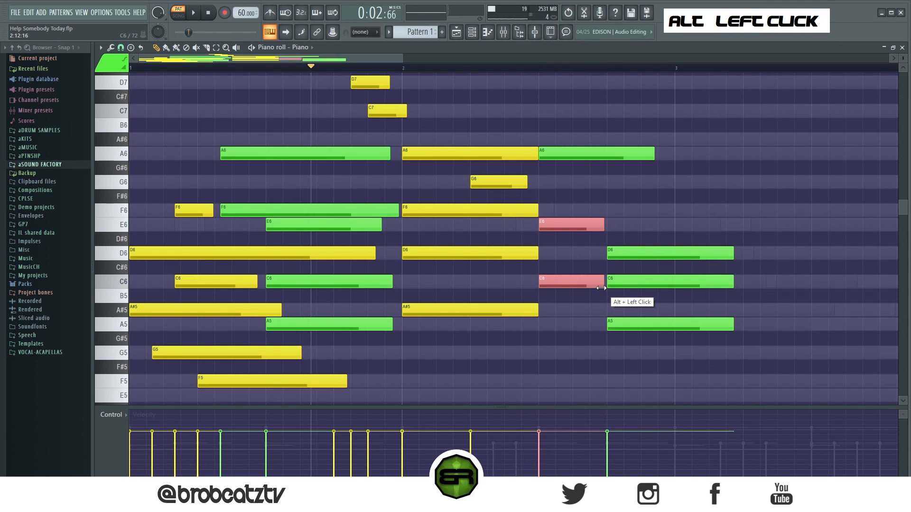
Lengthen beat 3's E6 note in bar 2 and shorten beat 4's D6, C6 and A5 chord to end just before bar 3.
{"action": "right_click", "coordinate": [612, 227]}
{"action": "left_click_drag", "start_coordinate": [602, 225], "coordinate": [721, 294]}
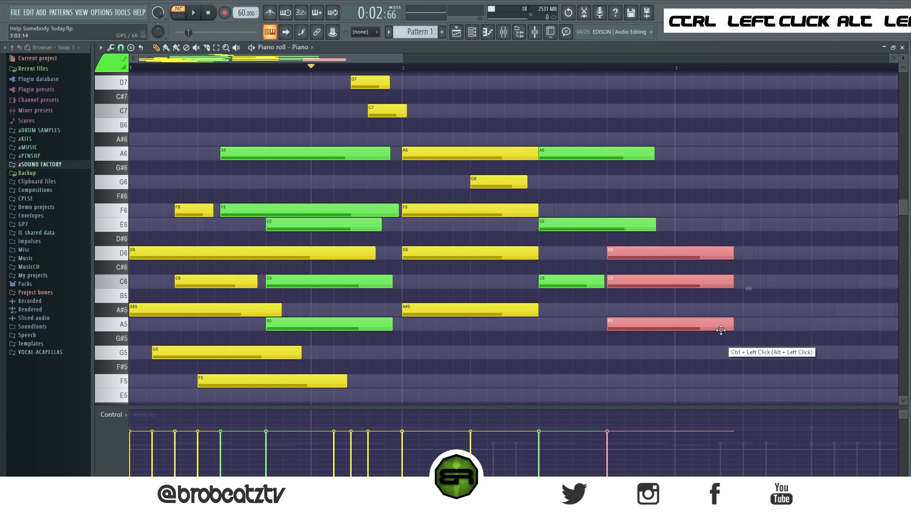
{"action": "left_click", "coordinate": [681, 254]}
{"action": "right_click", "coordinate": [740, 253]}
{"action": "left_click_drag", "start_coordinate": [726, 244], "coordinate": [677, 326]}
{"action": "right_click", "coordinate": [735, 320]}
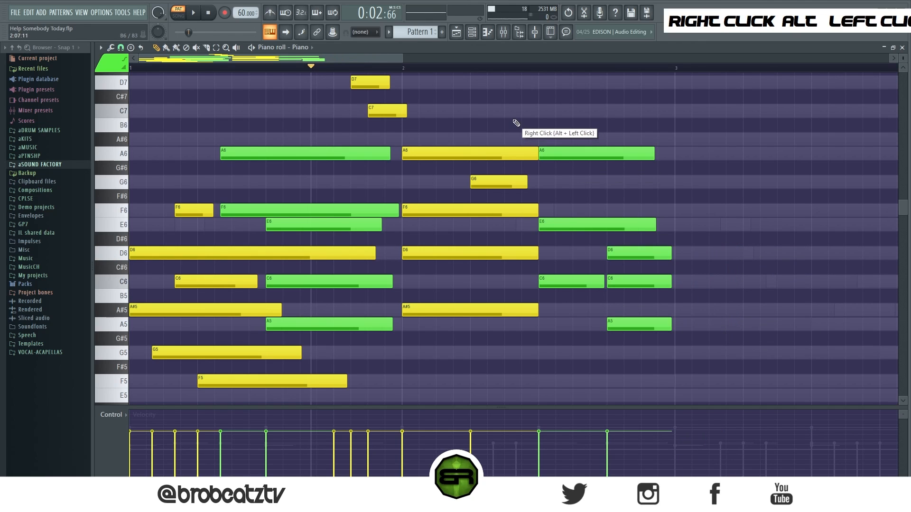
Shift the starts of beat 3's A6 and E6 notes in bar 2 slightly later and audition the pattern.
{"action": "left_click", "coordinate": [529, 157], "text": "ctrl"}
{"action": "left_click_drag", "start_coordinate": [538, 155], "coordinate": [541, 157]}
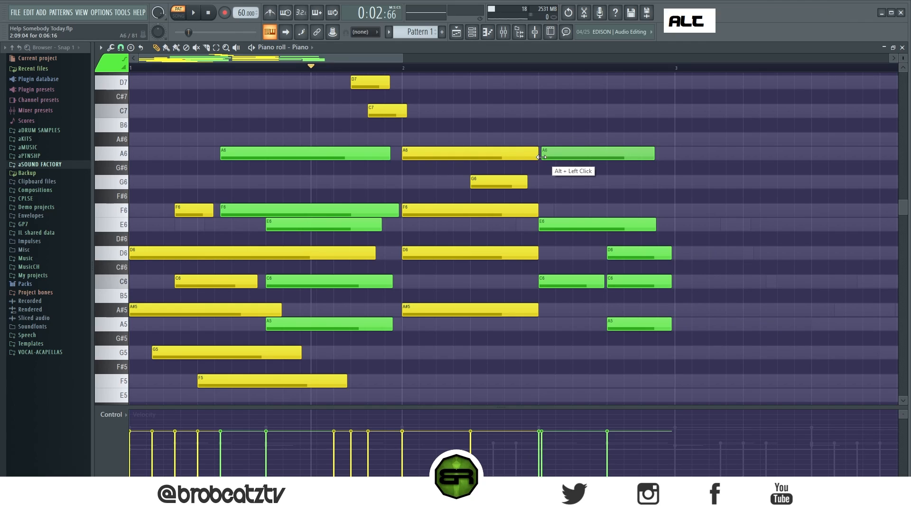
{"action": "left_click", "coordinate": [541, 222], "text": "alt"}
{"action": "key", "text": "space"}
{"action": "right_click", "coordinate": [489, 117]}
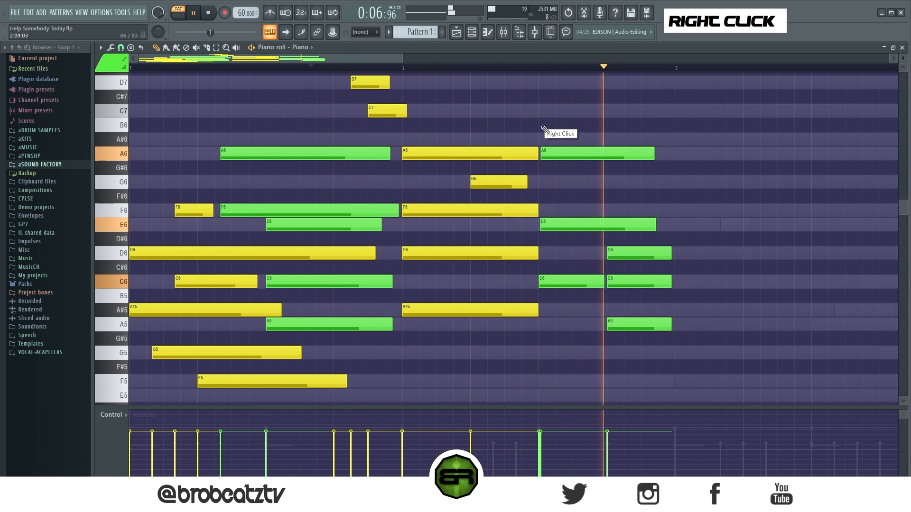
{"action": "key", "text": "space"}
{"action": "key", "text": "space"}
Extend bar 2's G6 note slightly past beat 3, move the second A6 back against the first A6, and lengthen its end slightly.
{"action": "left_click_drag", "start_coordinate": [525, 185], "coordinate": [551, 187]}
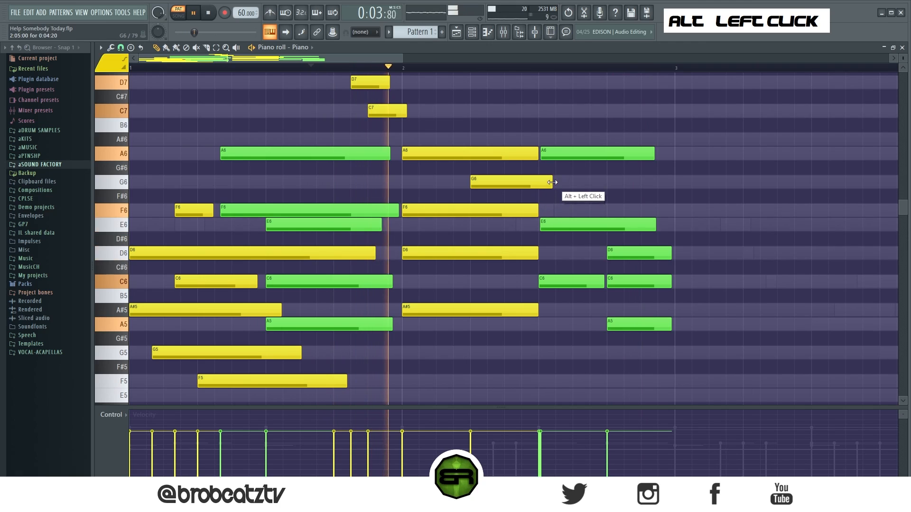
{"action": "left_click_drag", "start_coordinate": [572, 155], "coordinate": [570, 157]}
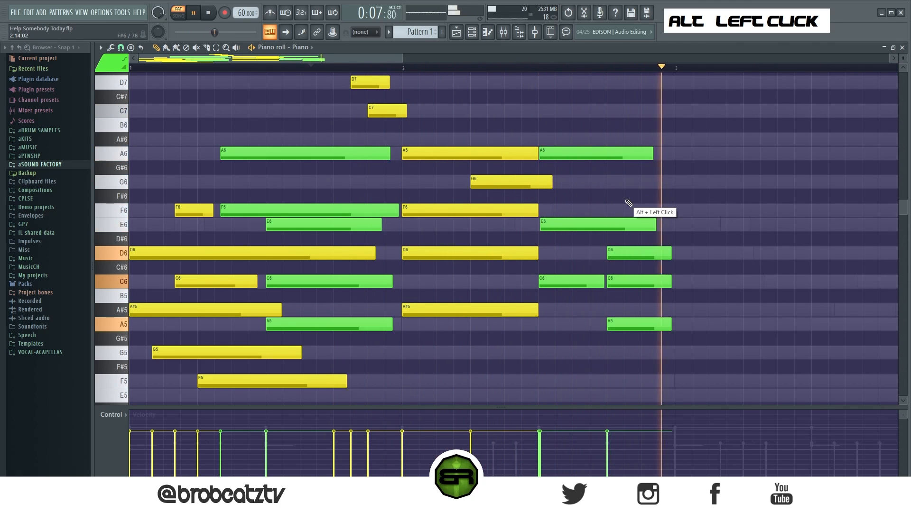
{"action": "key", "text": "space"}
{"action": "left_click_drag", "start_coordinate": [652, 154], "coordinate": [662, 155]}
Duplicate all the Piano notes of bars 1 and 2 into bars 3 and 4.
{"action": "right_click", "coordinate": [493, 157], "text": "ctrl"}
{"action": "key", "text": "ctrl+a"}
{"action": "left_click_drag", "start_coordinate": [156, 273], "coordinate": [498, 259]}
{"action": "right_click", "coordinate": [482, 170]}
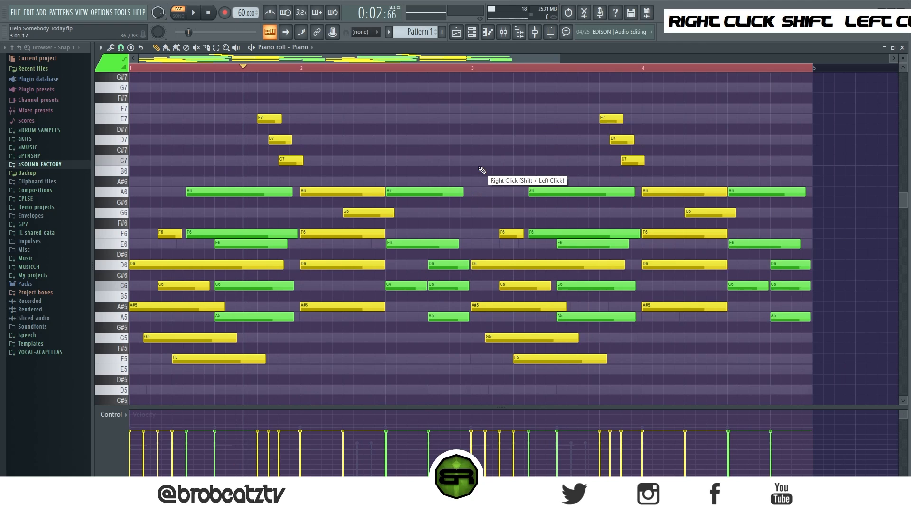
{"action": "scroll", "coordinate": [486, 170], "scroll_direction": "down", "scroll_amount": 3}
{"action": "scroll", "coordinate": [486, 171], "scroll_direction": "up", "scroll_amount": 3}
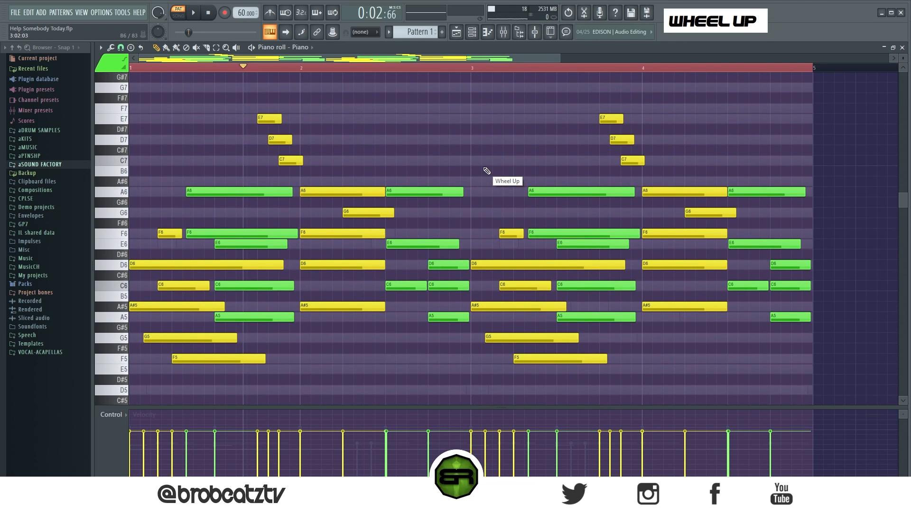
{"action": "right_click", "coordinate": [416, 215]}
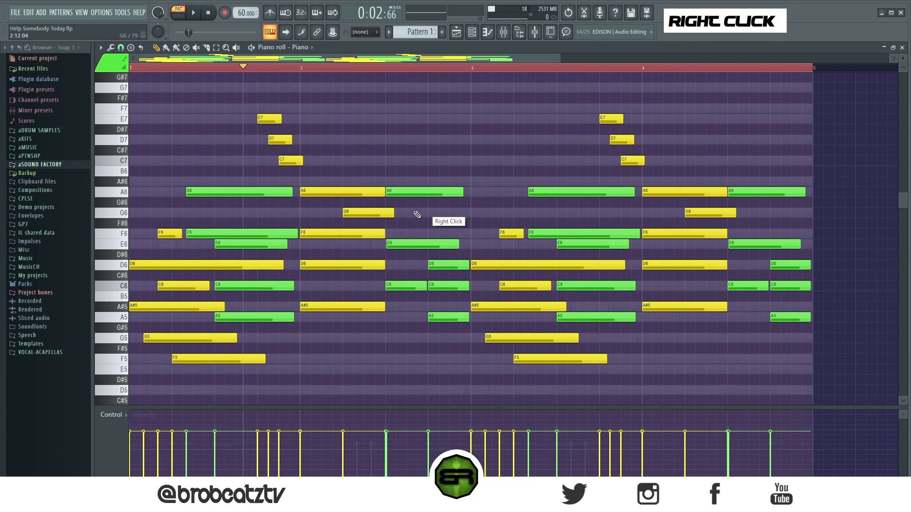
Examine the mixer tracks alongside the channel rack's instruments, closing the channel rack when done.
{"action": "left_click", "coordinate": [472, 32]}
{"action": "right_click", "coordinate": [199, 157]}
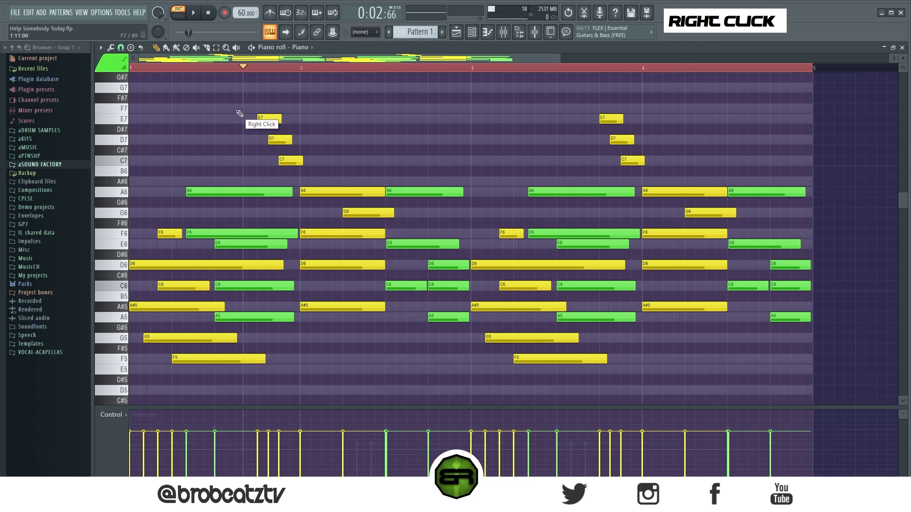
{"action": "right_click", "coordinate": [407, 135], "text": "ctrl"}
{"action": "left_click_drag", "start_coordinate": [306, 176], "coordinate": [321, 114]}
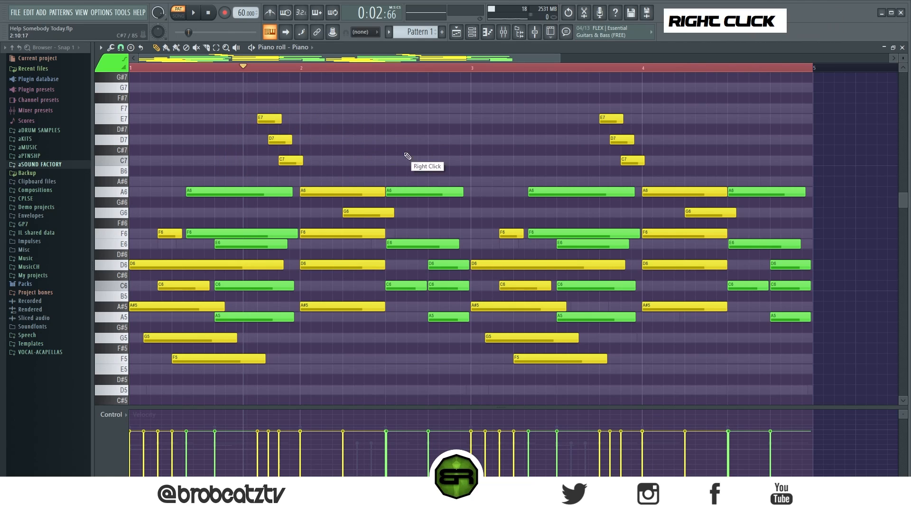
{"action": "mouse_move", "coordinate": [478, 146]}
{"action": "left_mouse_down"}
{"action": "mouse_move", "coordinate": [542, 344]}
{"action": "mouse_move", "coordinate": [477, 136]}
{"action": "left_mouse_up"}
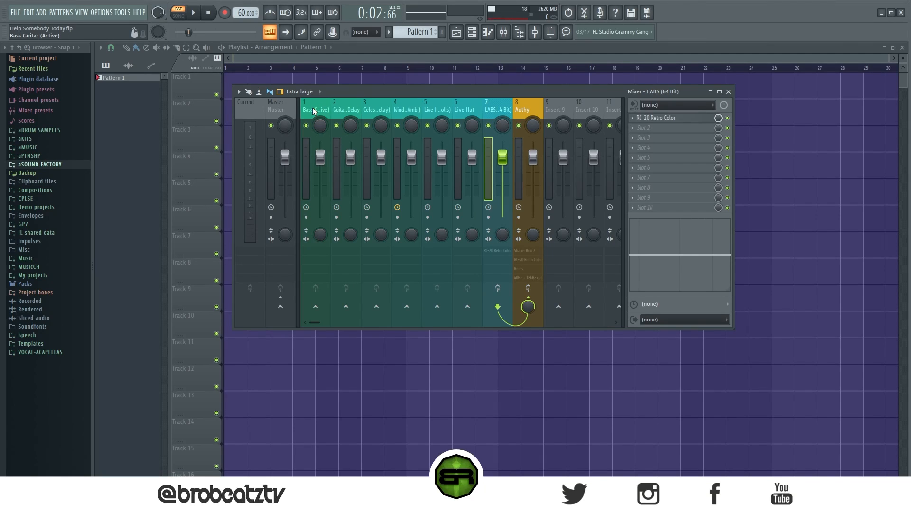
{"action": "key", "text": "ctrl"}
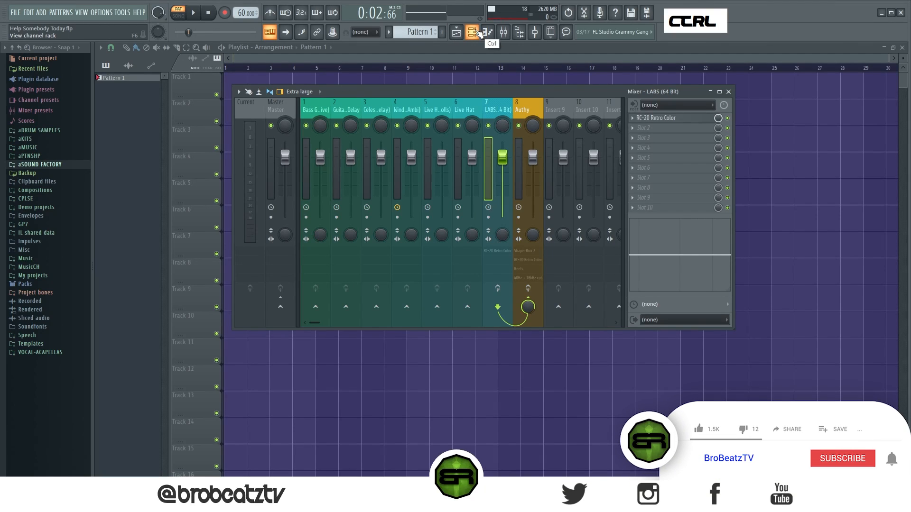
{"action": "left_click", "coordinate": [472, 32]}
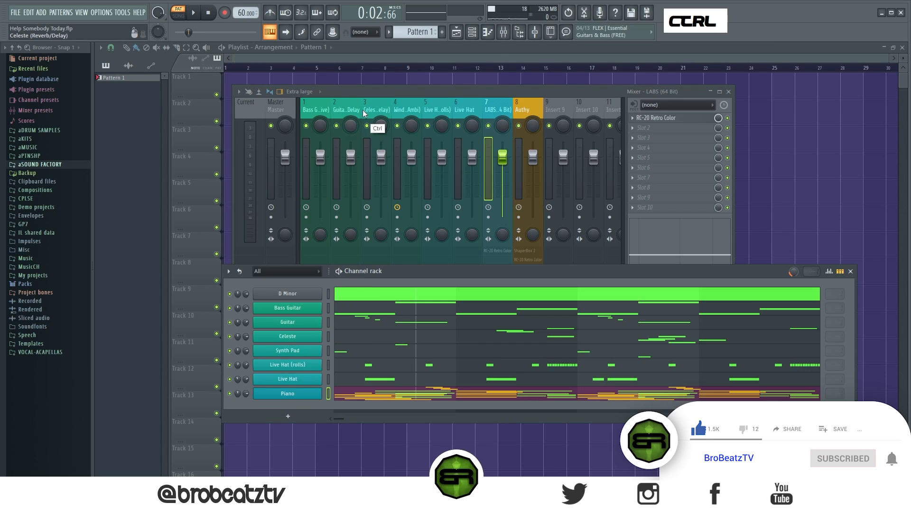
{"action": "left_click", "coordinate": [851, 271]}
Route mixer tracks 1 to 7, from Bass Guitar through LABS, to the Authy track only and leave Authy selected.
{"action": "left_click_drag", "start_coordinate": [316, 107], "coordinate": [486, 114]}
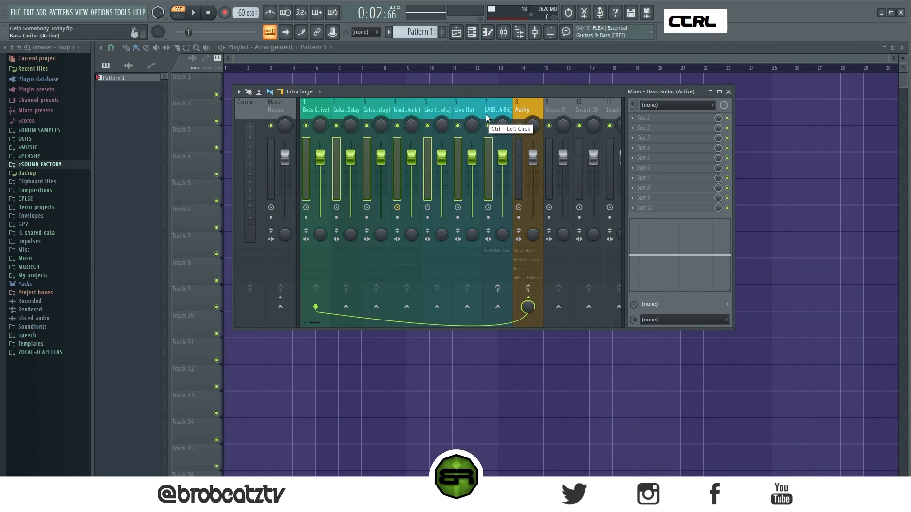
{"action": "left_click", "coordinate": [527, 107], "text": "ctrl+shift"}
{"action": "right_click", "coordinate": [527, 107]}
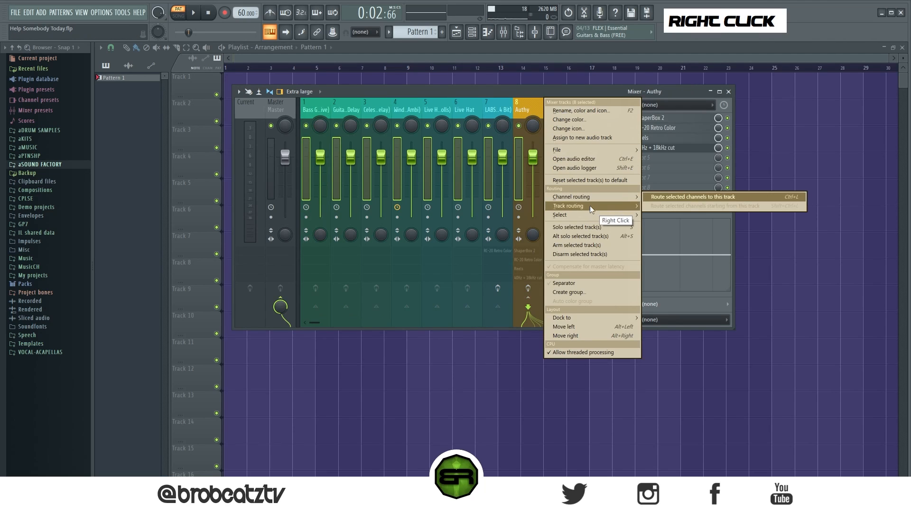
{"action": "mouse_move", "coordinate": [570, 206]}
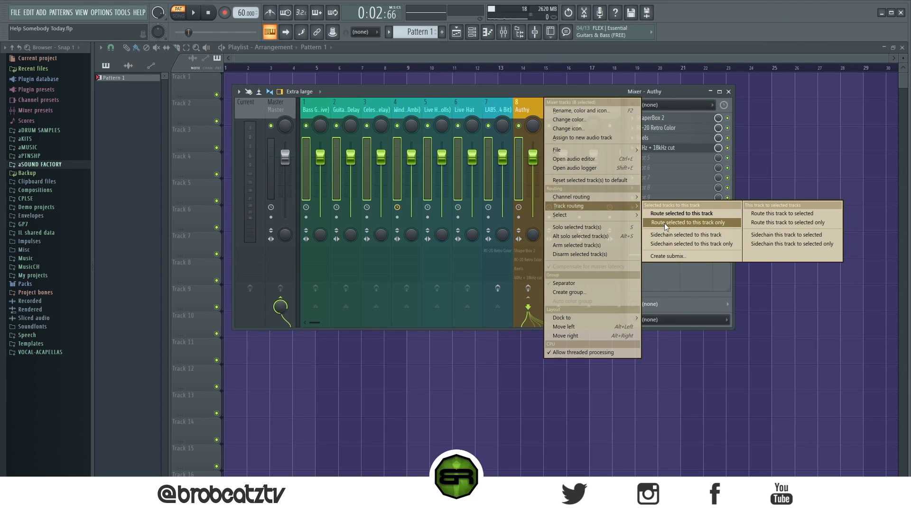
{"action": "left_click", "coordinate": [667, 226]}
{"action": "double_click", "coordinate": [508, 110]}
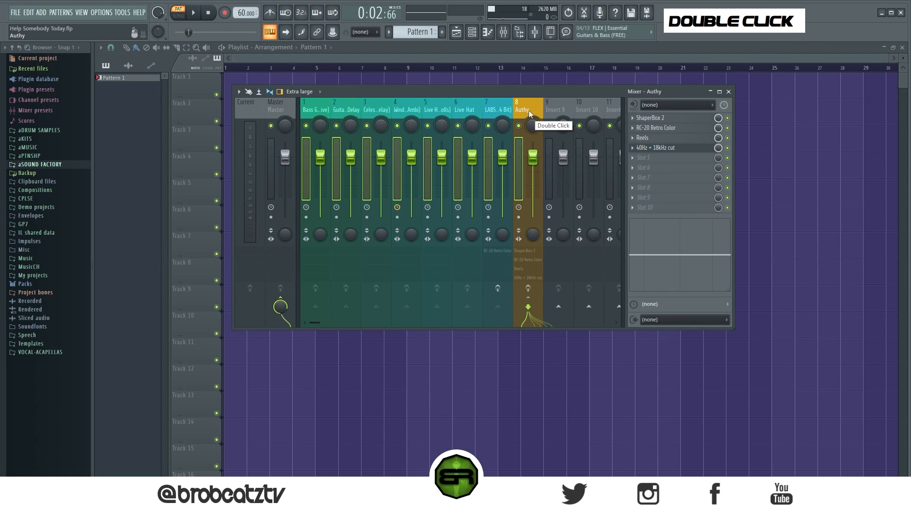
{"action": "left_click", "coordinate": [527, 122]}
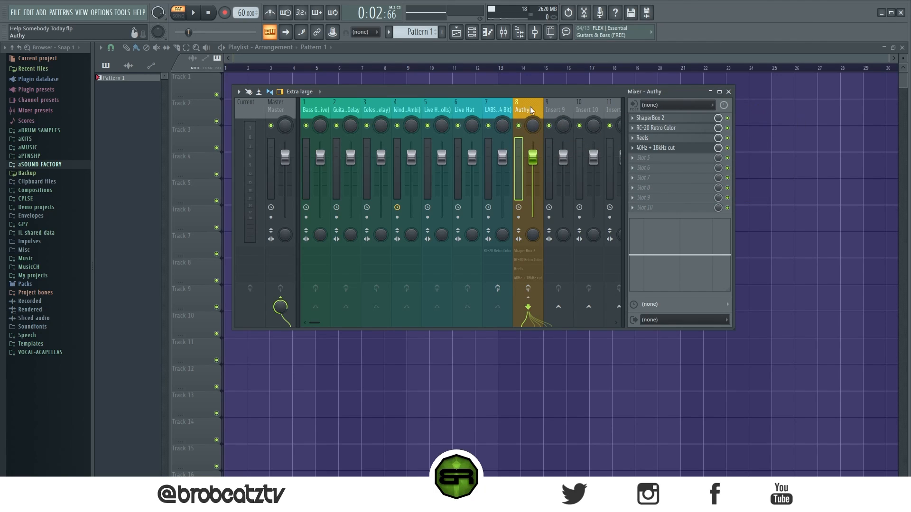
Pan Guitar right, Celeste 27% right, track 4 left, Live Hat (rolls) 18% left and Live Hat right, and audition the mix.
{"action": "left_click", "coordinate": [357, 108]}
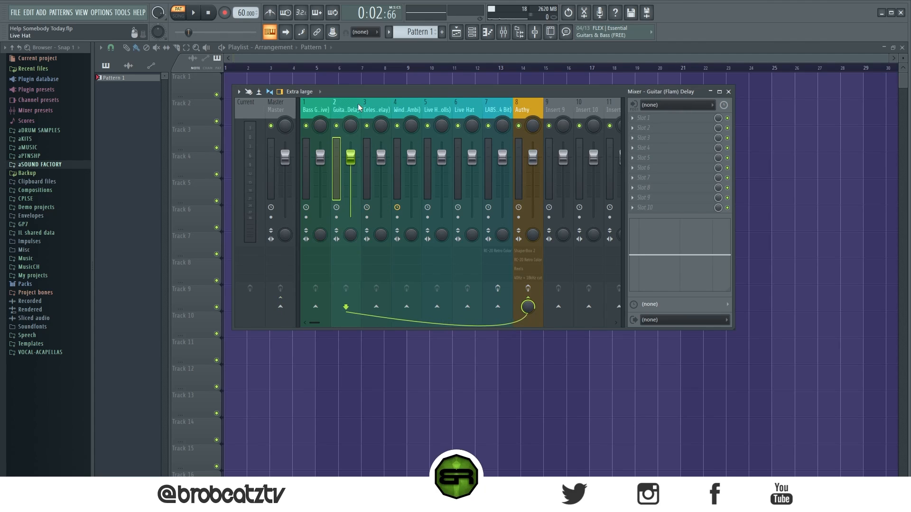
{"action": "left_click", "coordinate": [383, 128]}
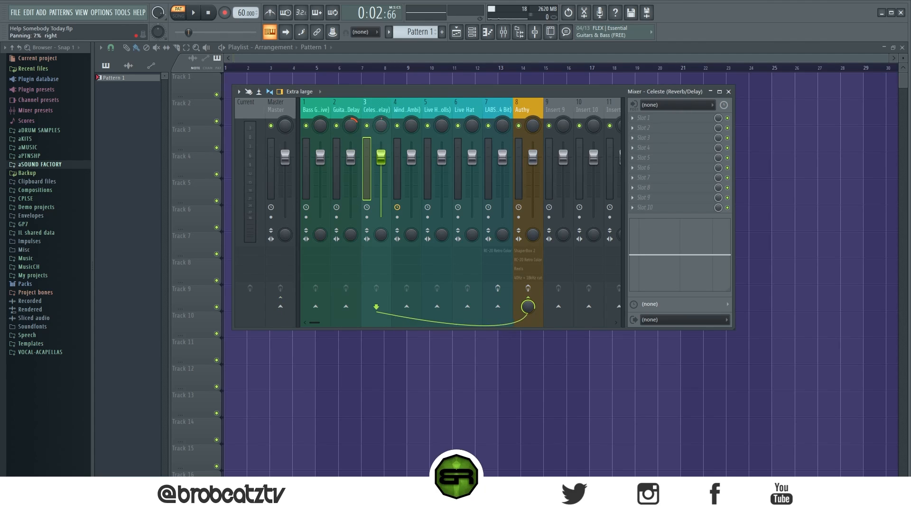
{"action": "left_click_drag", "start_coordinate": [410, 126], "coordinate": [441, 127]}
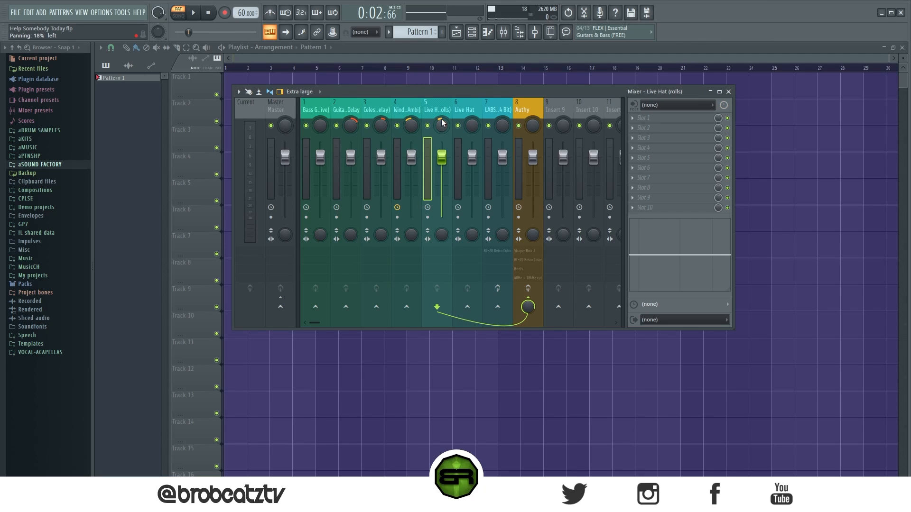
{"action": "left_click_drag", "start_coordinate": [472, 126], "coordinate": [472, 124]}
{"action": "left_click_drag", "start_coordinate": [382, 127], "coordinate": [383, 126]}
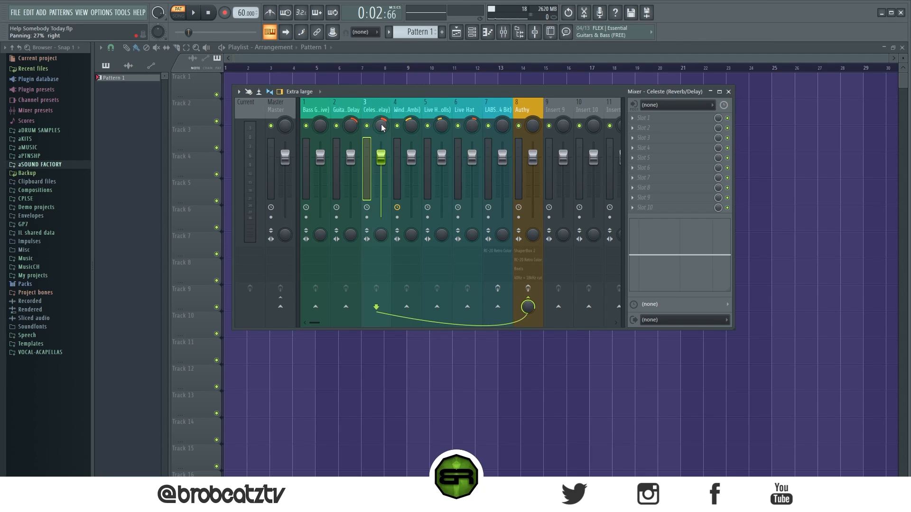
{"action": "key", "text": "space"}
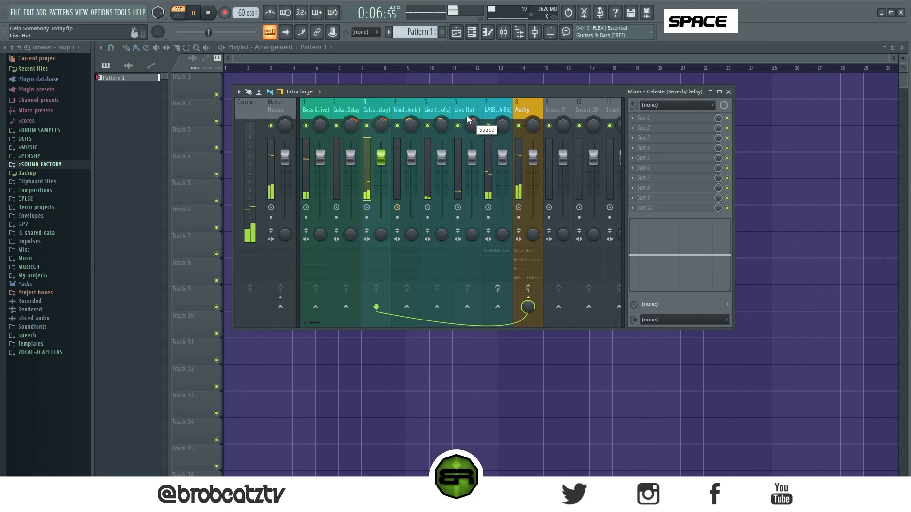
{"action": "key", "text": "space"}
Enable the effect slots on the LABS mixer track and audition the pattern.
{"action": "left_click", "coordinate": [490, 115]}
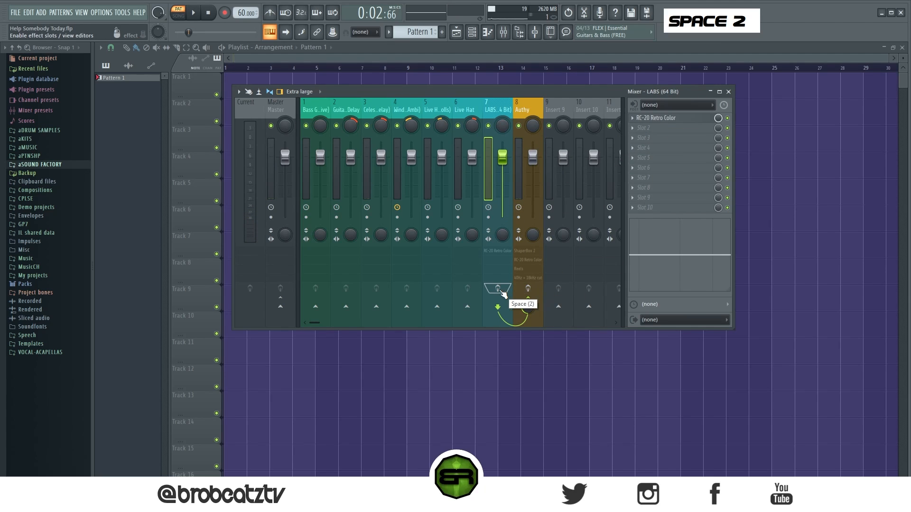
{"action": "key", "text": "space"}
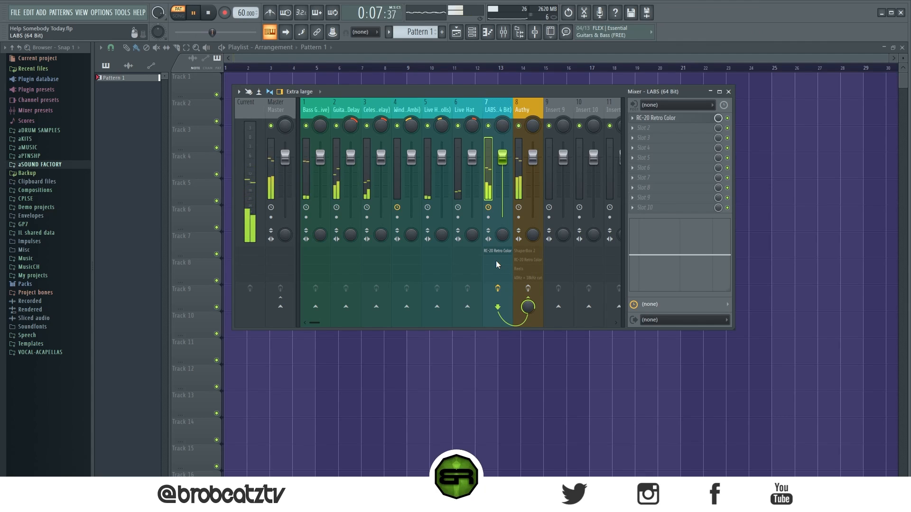
{"action": "key", "text": "space"}
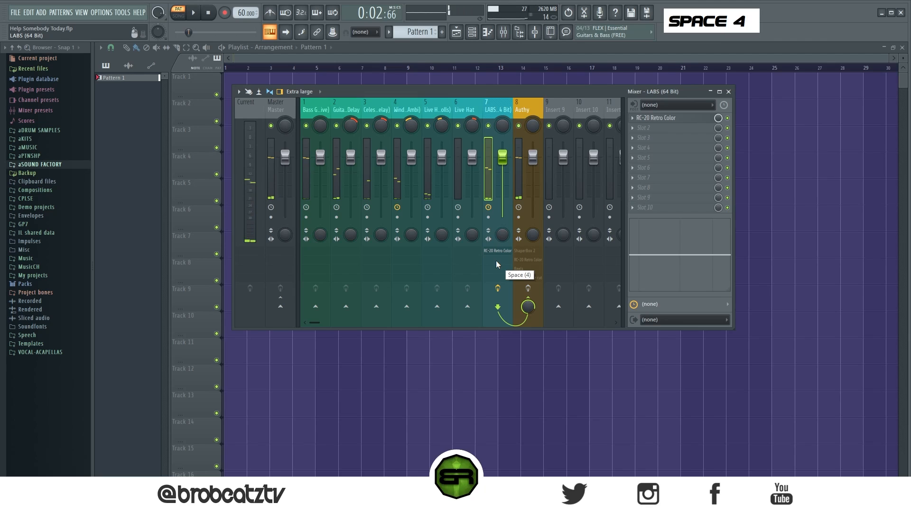
Examine the preset and Magnitude amount of RC-20 Retro Color on the LABS track, closing the plugin when done.
{"action": "left_click", "coordinate": [668, 119]}
{"action": "mouse_move", "coordinate": [384, 112]}
{"action": "left_mouse_down"}
{"action": "mouse_move", "coordinate": [365, 118]}
{"action": "mouse_move", "coordinate": [373, 109]}
{"action": "left_mouse_up"}
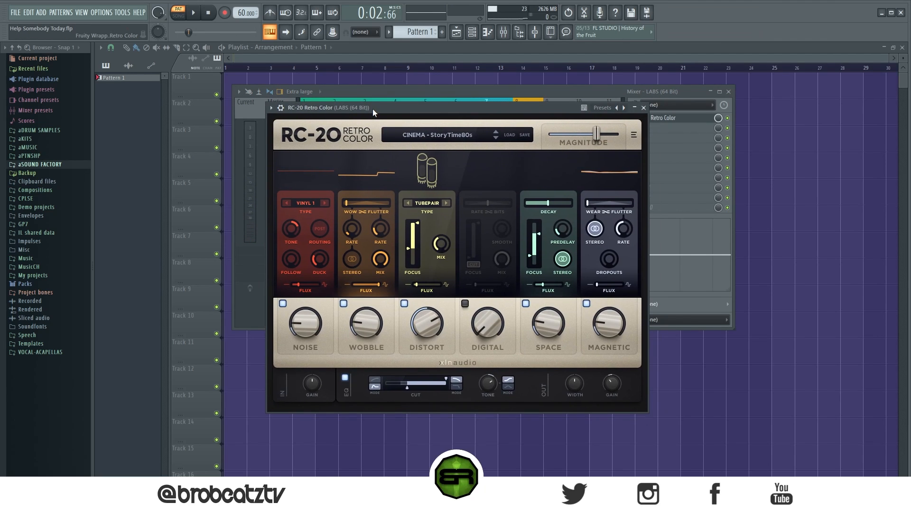
{"action": "left_click_drag", "start_coordinate": [590, 138], "coordinate": [601, 144]}
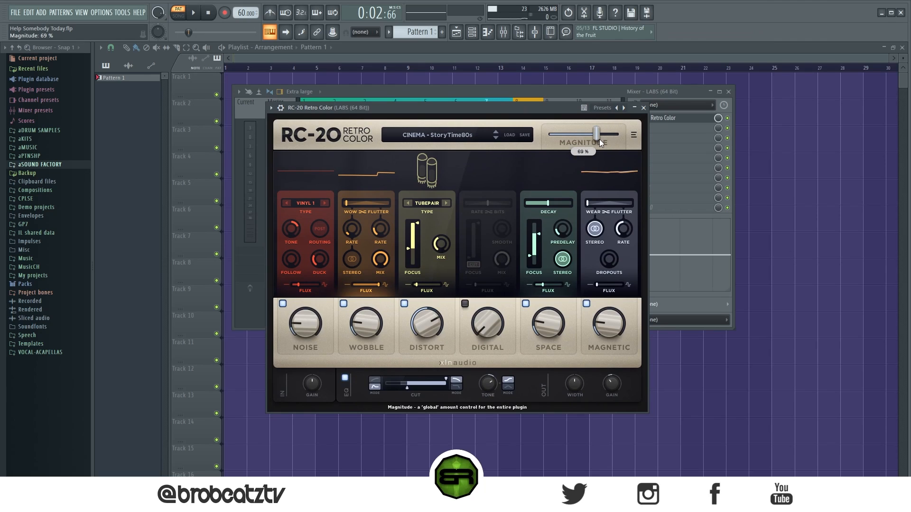
{"action": "left_click", "coordinate": [643, 108]}
Examine the Authy track's RC-20 Retro Color, ShaperBox 2 and Reels effect settings.
{"action": "left_click", "coordinate": [531, 112]}
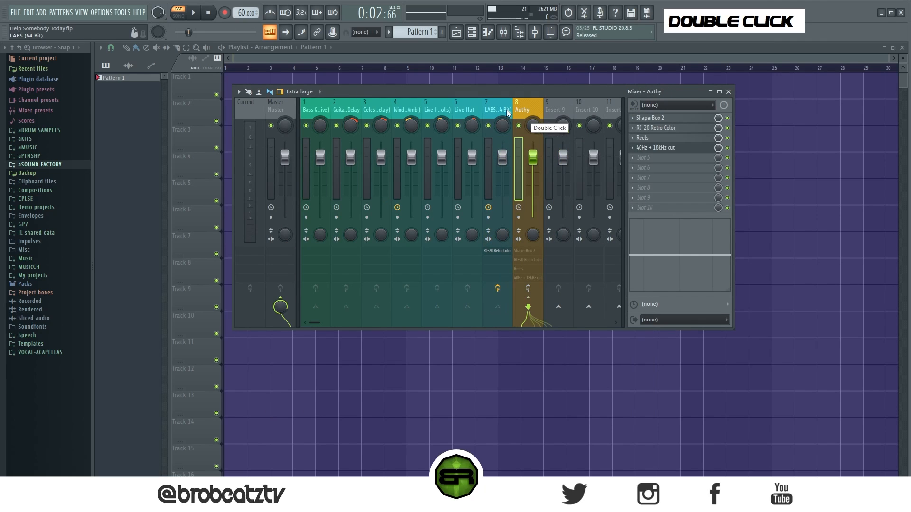
{"action": "double_click", "coordinate": [659, 127]}
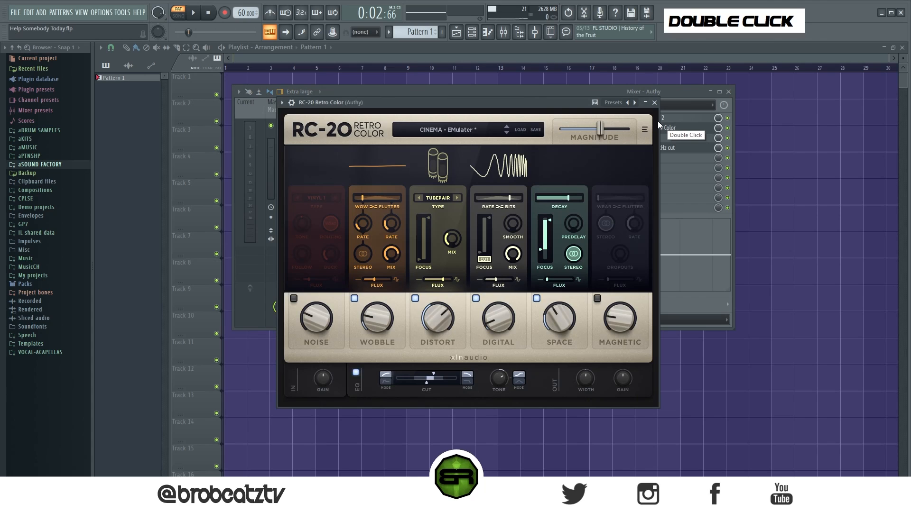
{"action": "left_click", "coordinate": [654, 103]}
{"action": "double_click", "coordinate": [652, 118]}
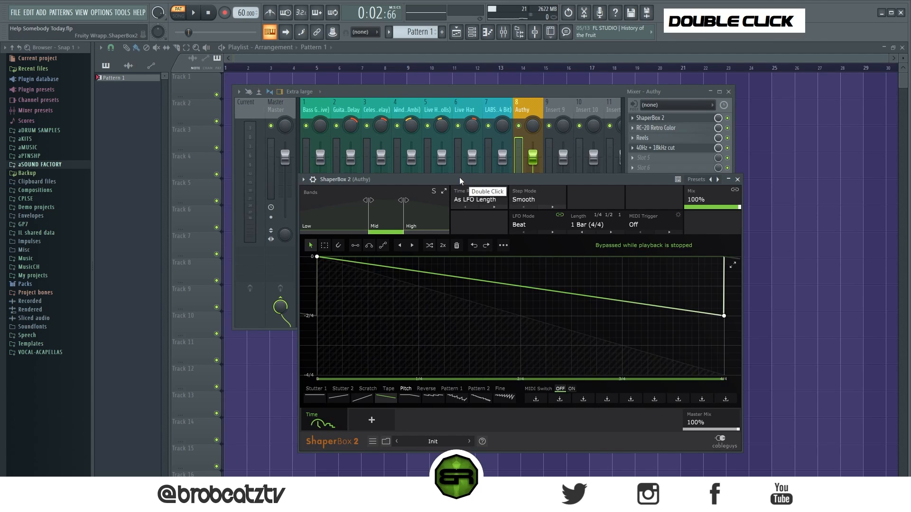
{"action": "left_click_drag", "start_coordinate": [433, 137], "coordinate": [433, 136]}
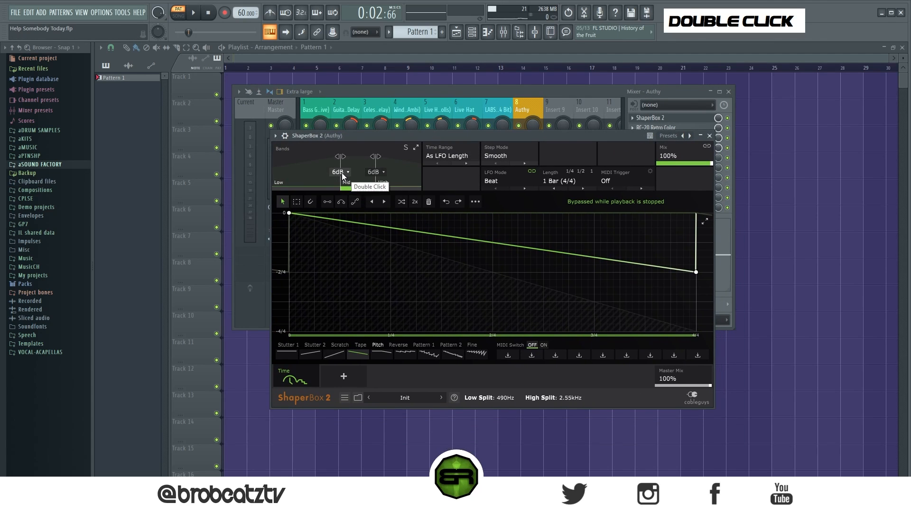
{"action": "left_click", "coordinate": [710, 136]}
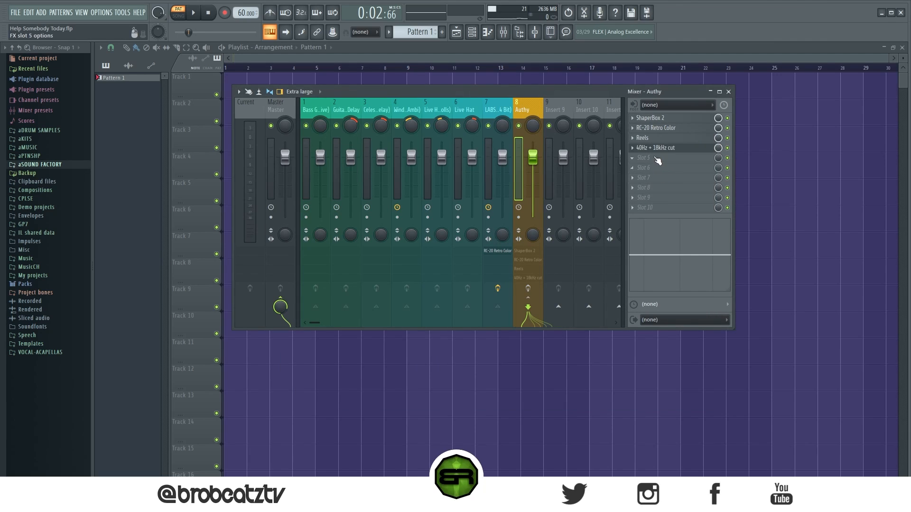
{"action": "left_click", "coordinate": [661, 139]}
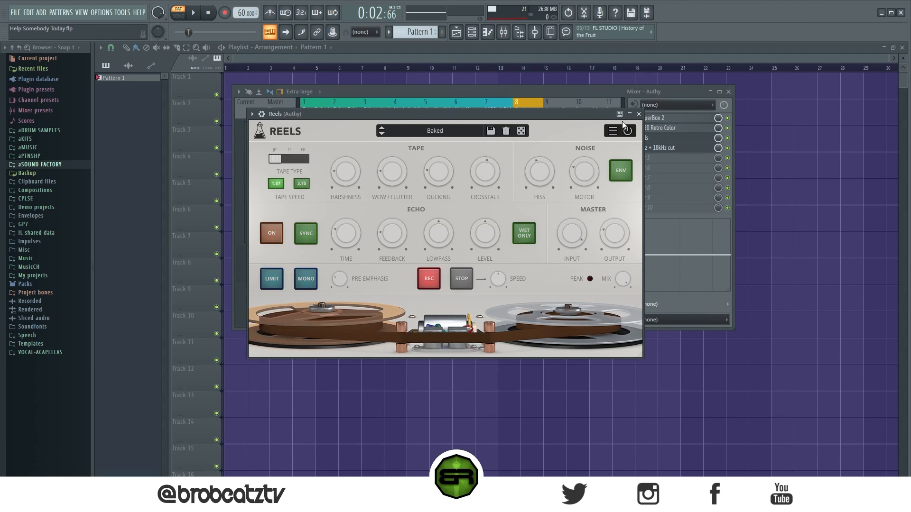
Examine the filter curve of the Authy track's 40Hz + 18kHz cut equalizer, closing the plugin window when done.
{"action": "left_click", "coordinate": [639, 114]}
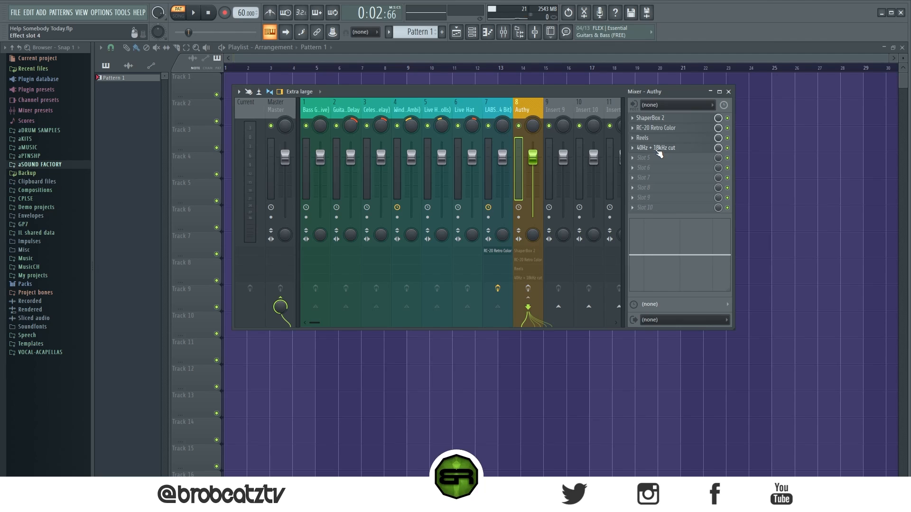
{"action": "left_click", "coordinate": [658, 139]}
{"action": "double_click", "coordinate": [657, 147]}
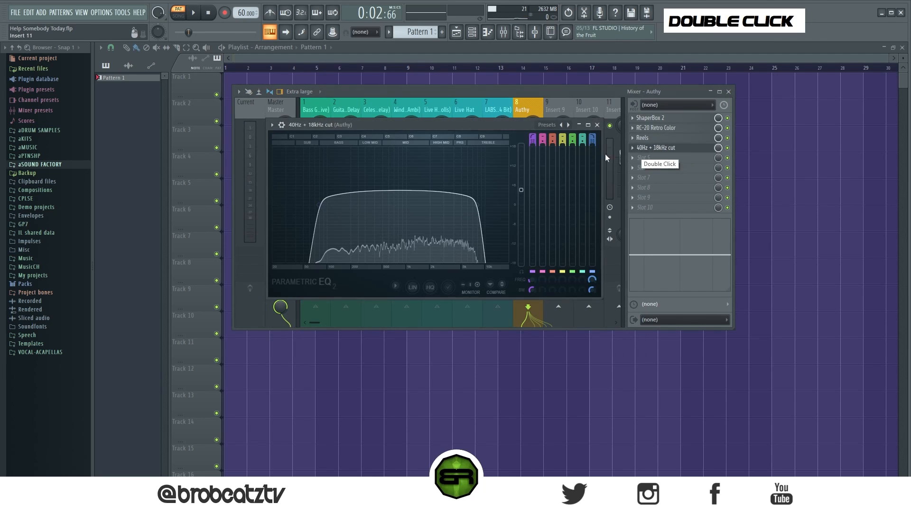
{"action": "left_click_drag", "start_coordinate": [392, 125], "coordinate": [430, 119]}
{"action": "mouse_move", "coordinate": [360, 199]}
{"action": "left_mouse_down"}
{"action": "mouse_move", "coordinate": [427, 200]}
{"action": "mouse_move", "coordinate": [358, 199]}
{"action": "left_mouse_up"}
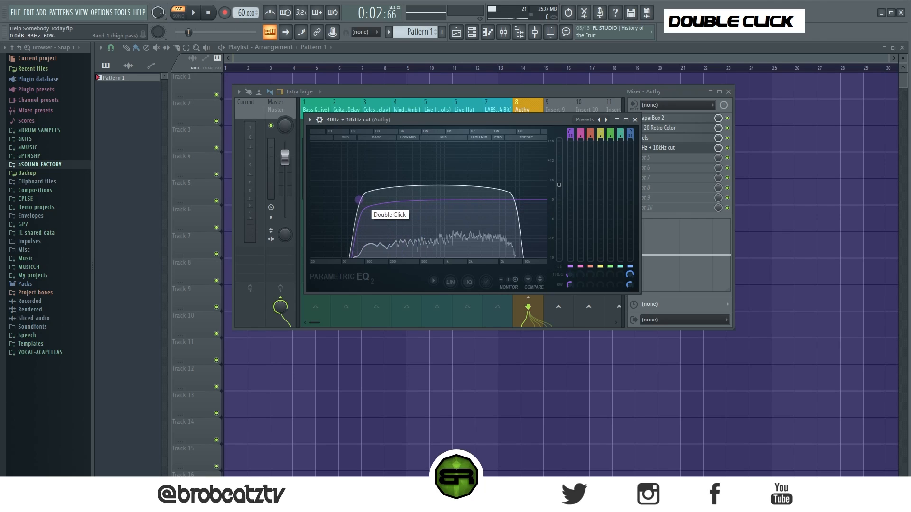
{"action": "double_click", "coordinate": [358, 200]}
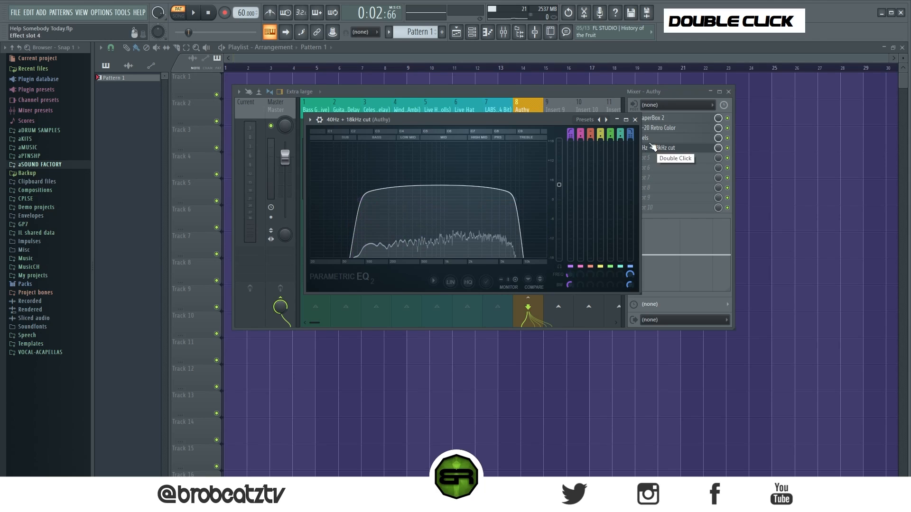
{"action": "left_click", "coordinate": [635, 119]}
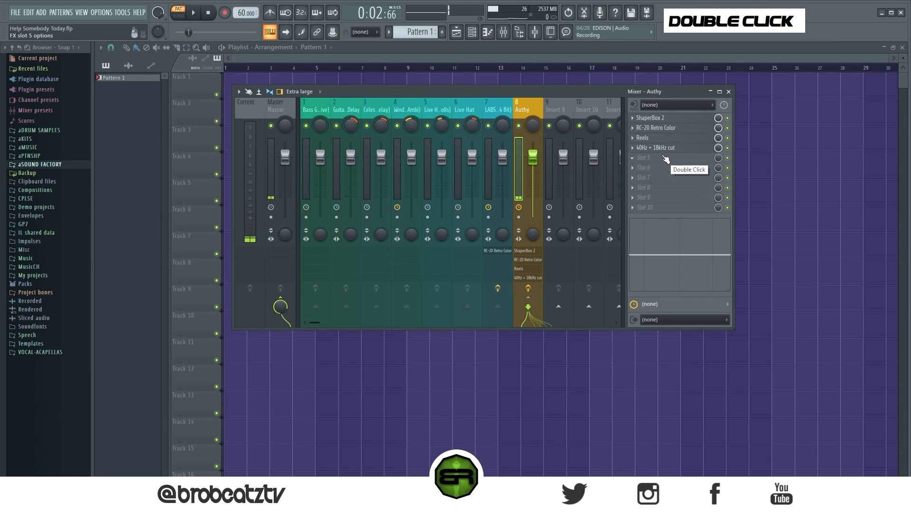
Compare the pattern's sound with the Authy track's effects bypassed and enabled, leaving them enabled.
{"action": "left_click", "coordinate": [528, 289]}
{"action": "key", "text": "space"}
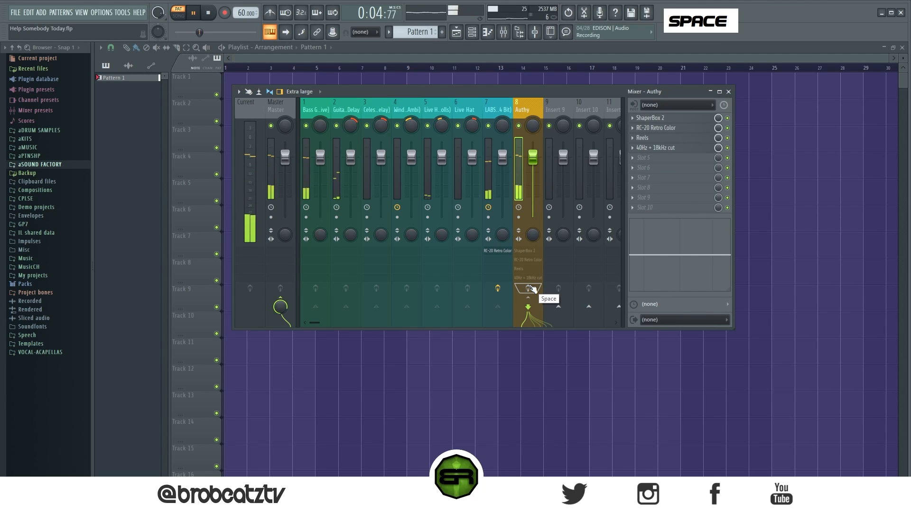
{"action": "key", "text": "space"}
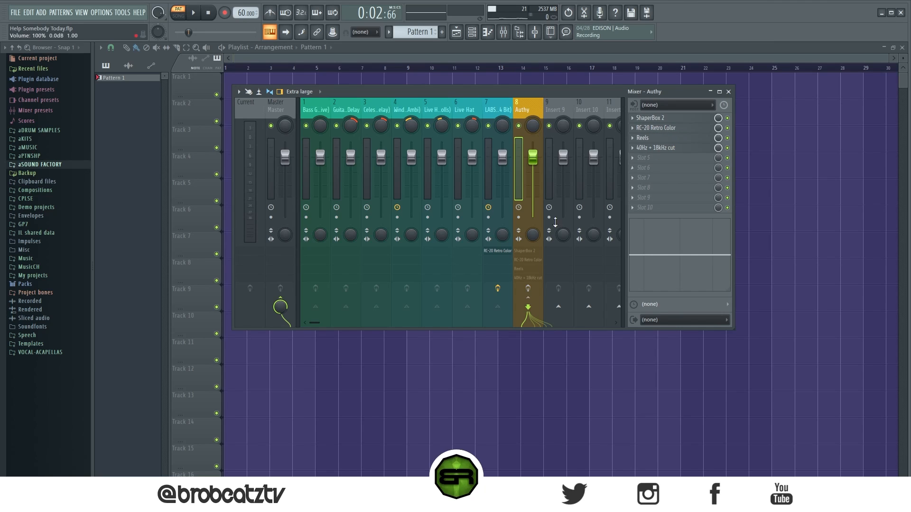
{"action": "left_click", "coordinate": [528, 288]}
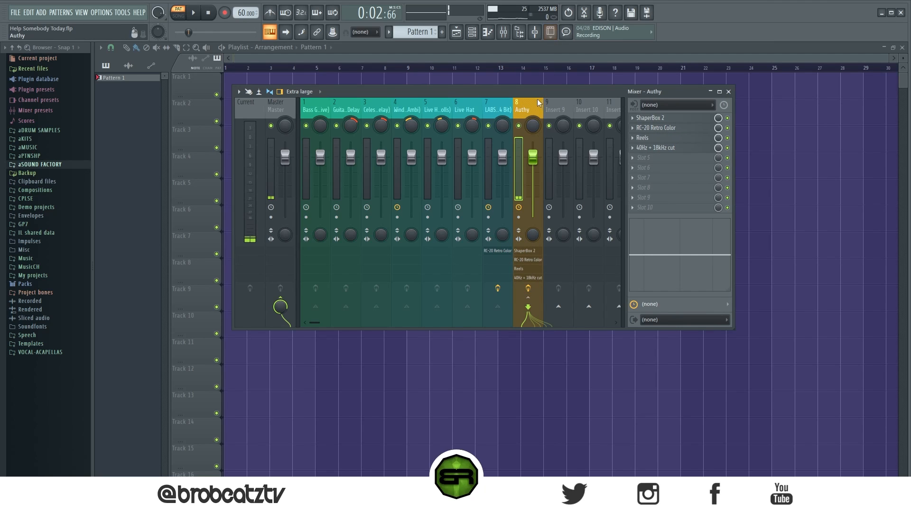
{"action": "left_click_drag", "start_coordinate": [527, 93], "coordinate": [516, 98]}
{"action": "key", "text": "space"}
{"action": "double_click", "coordinate": [207, 13]}
{"action": "key", "text": "space"}
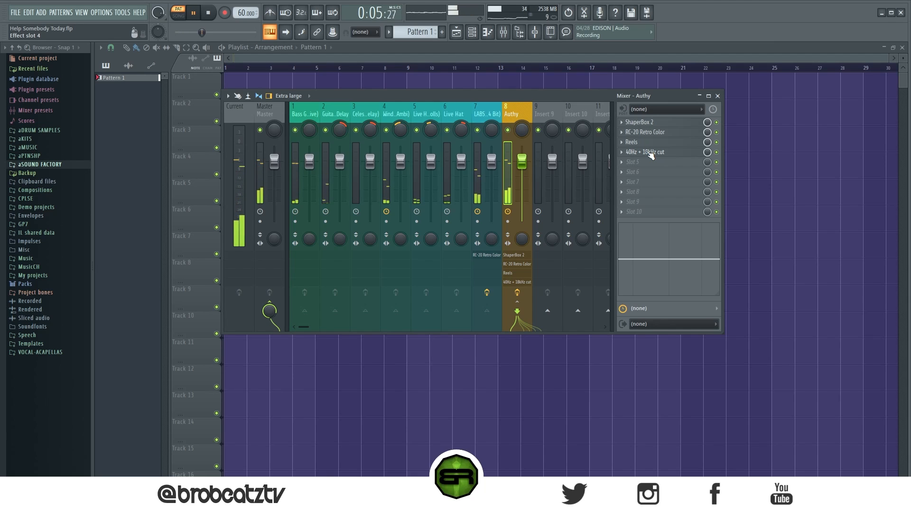
{"action": "key", "text": "space"}
Audition the Pattern 1 audio clip on Track 1 of the playlist.
{"action": "left_click_drag", "start_coordinate": [555, 97], "coordinate": [583, 107]}
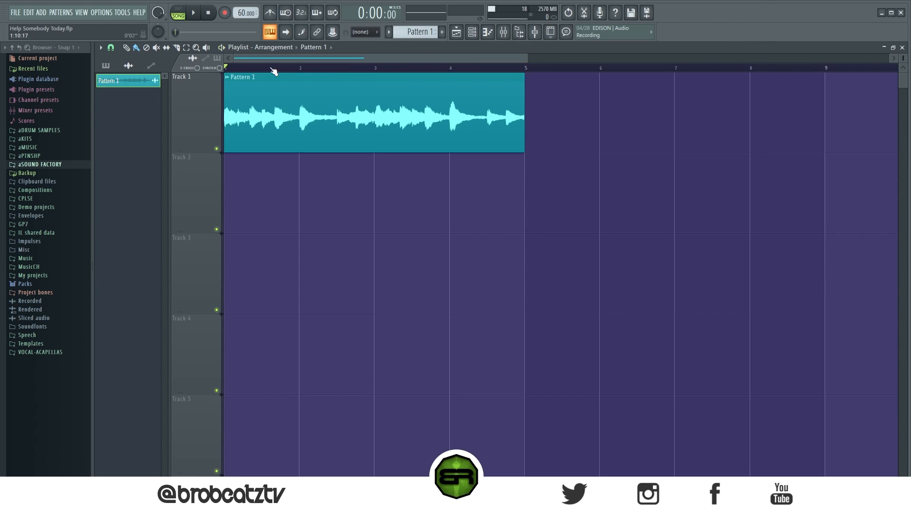
{"action": "key", "text": "space"}
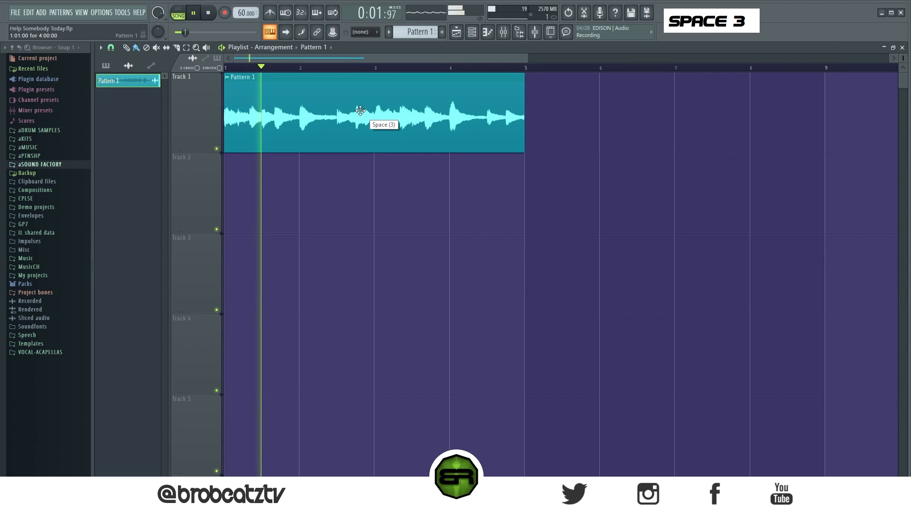
{"action": "key", "text": "space"}
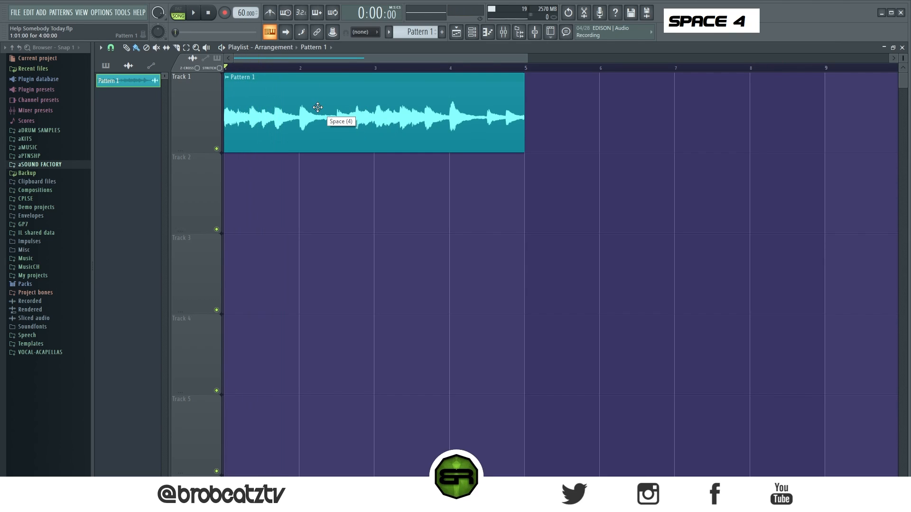
Reverse the Pattern 1 audio clip in its sample settings and audition the result.
{"action": "double_click", "coordinate": [317, 107]}
{"action": "left_click_drag", "start_coordinate": [551, 156], "coordinate": [367, 175]}
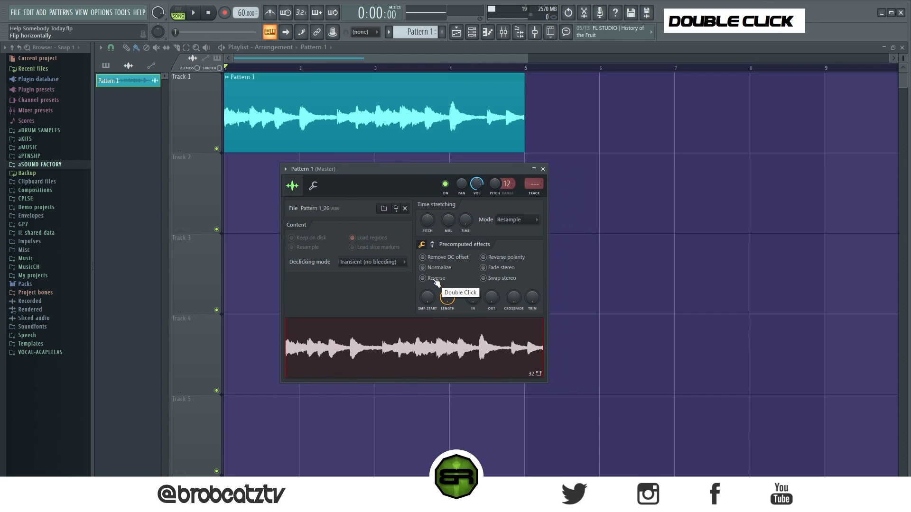
{"action": "left_click_drag", "start_coordinate": [379, 167], "coordinate": [607, 141]}
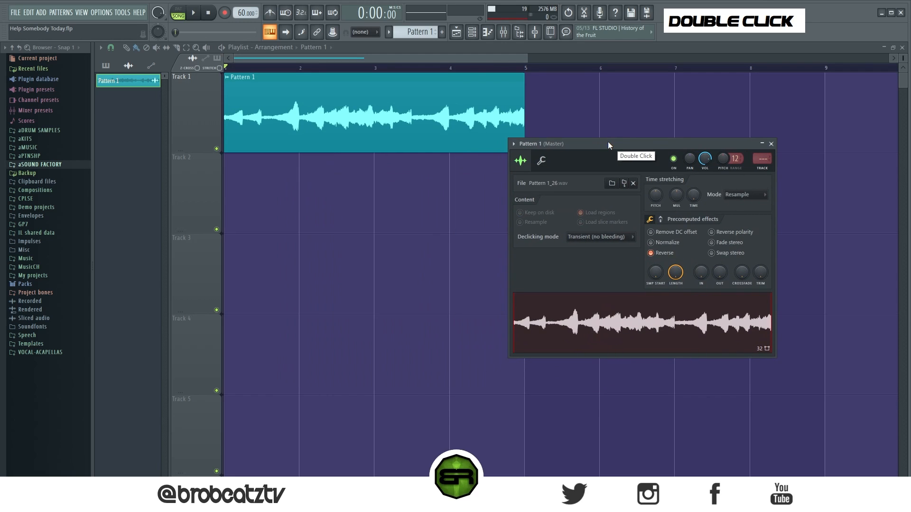
{"action": "key", "text": "space"}
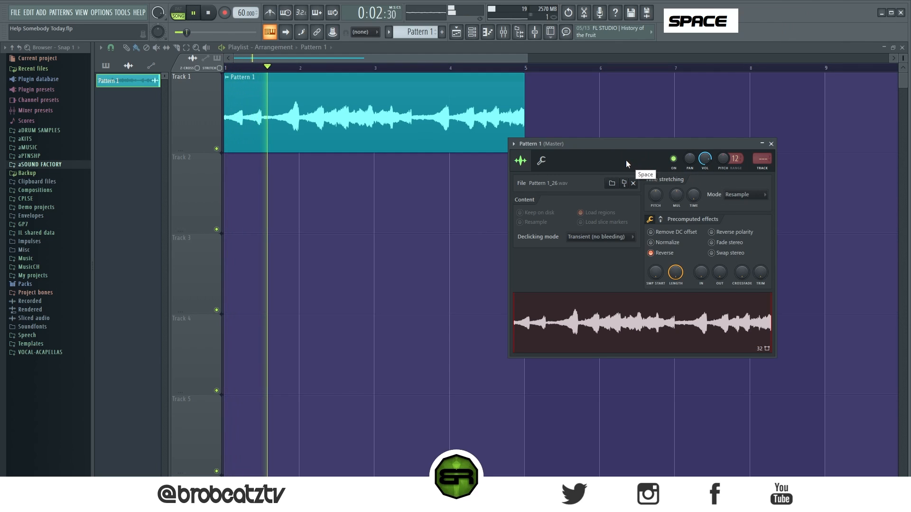
{"action": "key", "text": "space"}
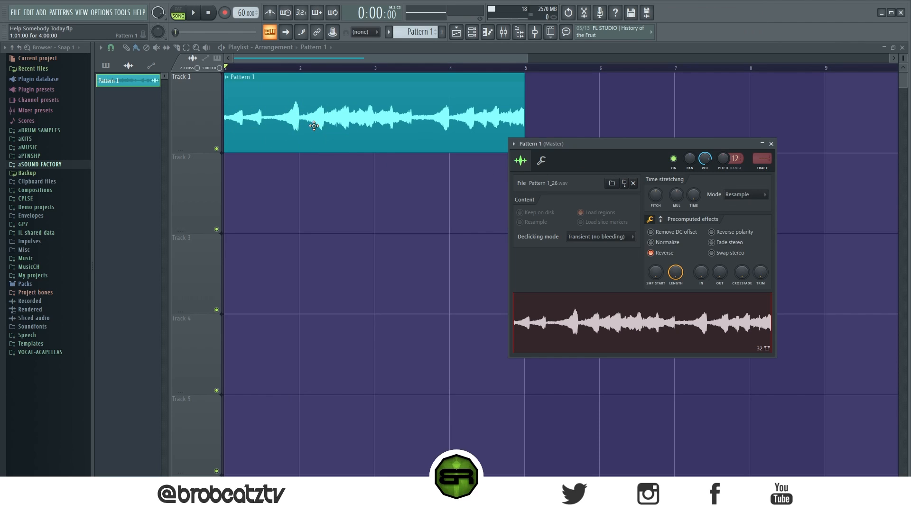
Try lowering the reversed clip's channel pitch to -192 cents, -288 cents and further down while auditioning it.
{"action": "left_click_drag", "start_coordinate": [543, 144], "coordinate": [264, 170]}
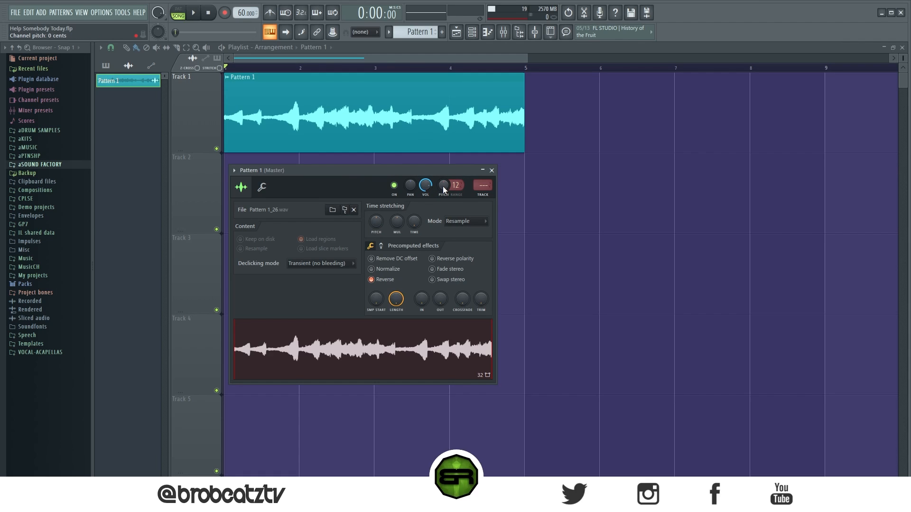
{"action": "scroll", "coordinate": [444, 189], "scroll_direction": "down", "scroll_amount": 3}
{"action": "scroll", "coordinate": [444, 189], "scroll_direction": "down", "scroll_amount": 3}
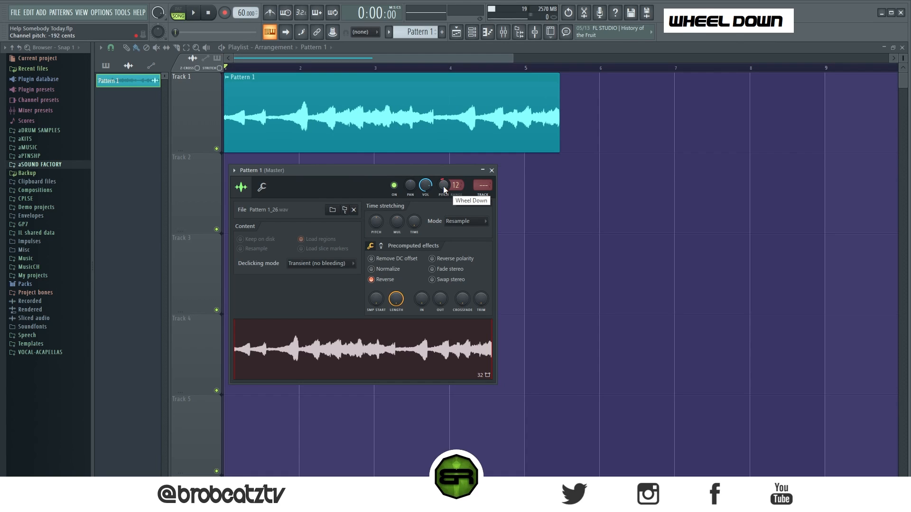
{"action": "key", "text": "space"}
{"action": "scroll", "coordinate": [444, 189], "scroll_direction": "down", "scroll_amount": 3}
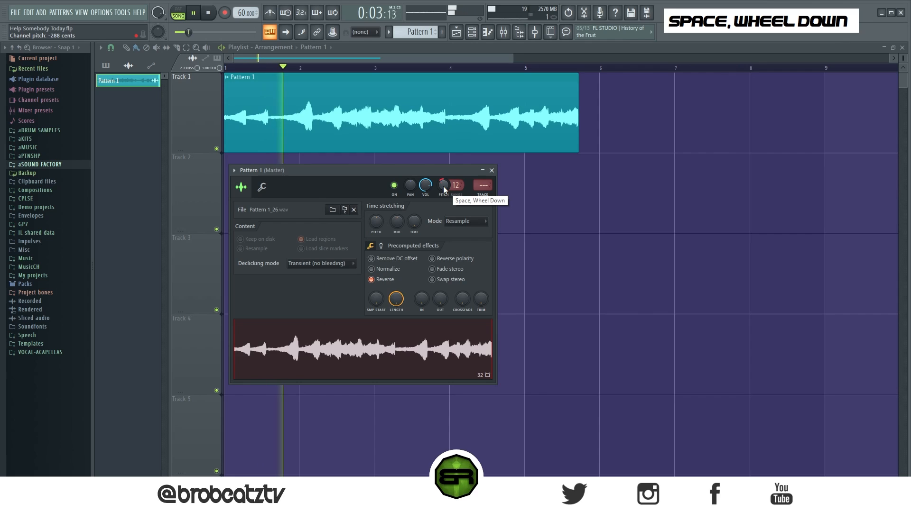
{"action": "key", "text": "space"}
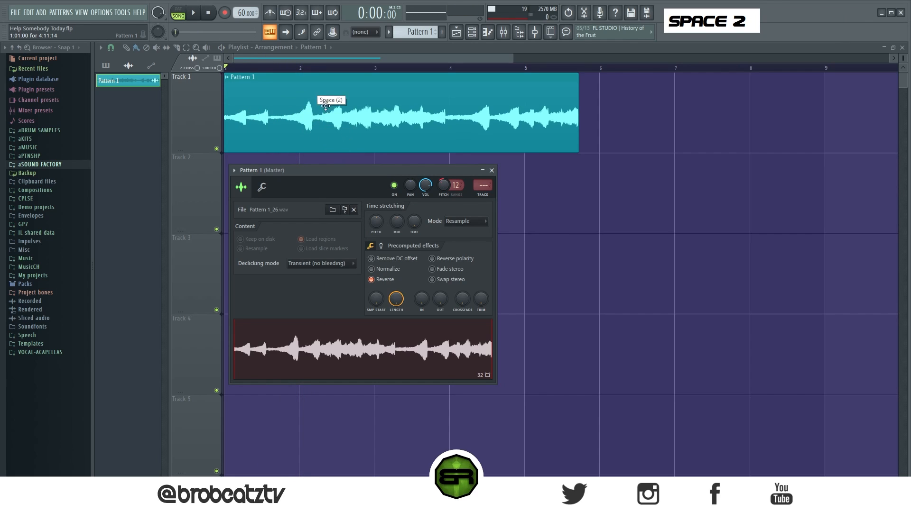
{"action": "scroll", "coordinate": [444, 185], "scroll_direction": "down", "scroll_amount": 4}
{"action": "key", "text": "space"}
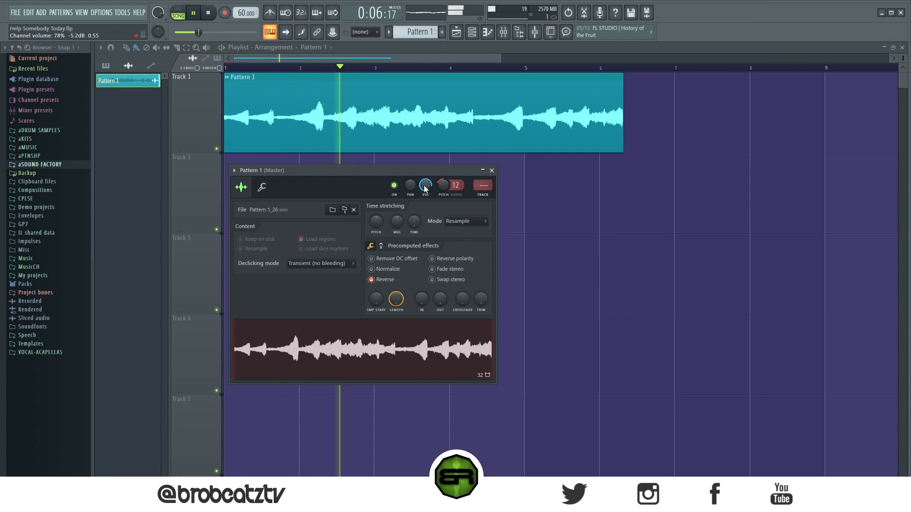
Stop playback and reset the reversed clip's channel pitch to its default.
{"action": "left_click_drag", "start_coordinate": [411, 172], "coordinate": [565, 182]}
{"action": "key", "text": "space"}
{"action": "right_click", "coordinate": [610, 198]}
{"action": "left_click", "coordinate": [618, 205]}
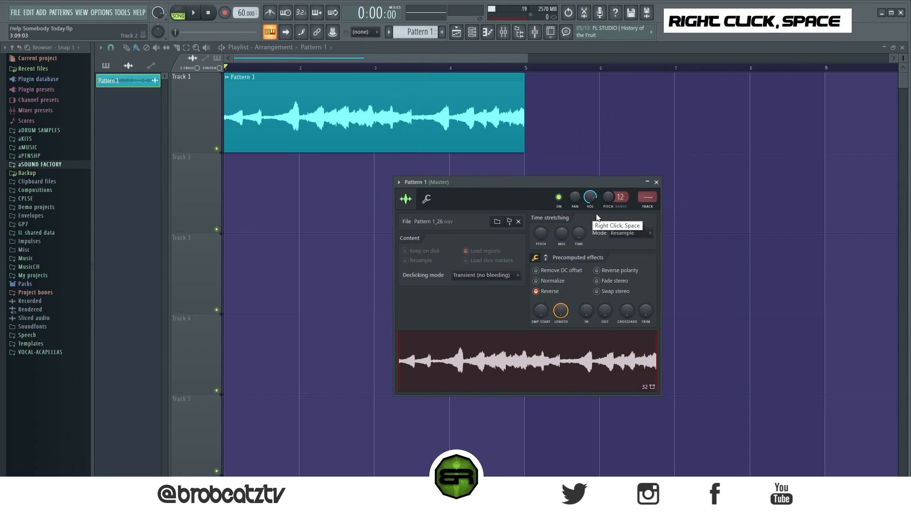